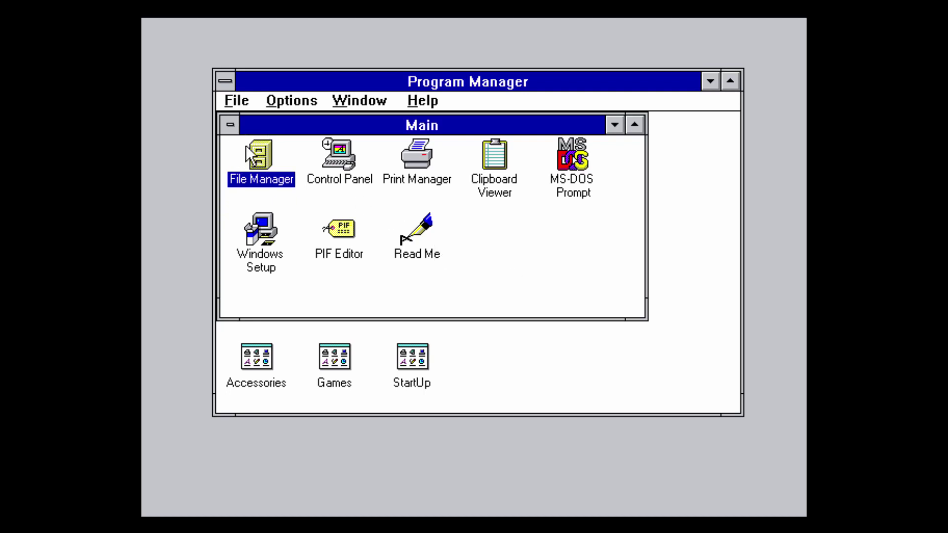
Open File Manager, browse floppy drive A [DISK1], and run setup.exe.
{"action": "double_click", "coordinate": [265, 142]}
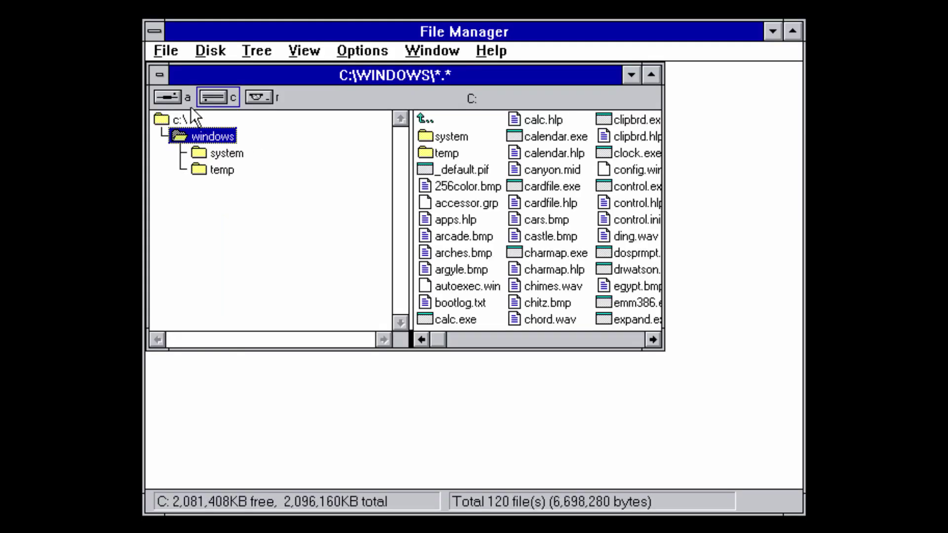
{"action": "left_click", "coordinate": [168, 96]}
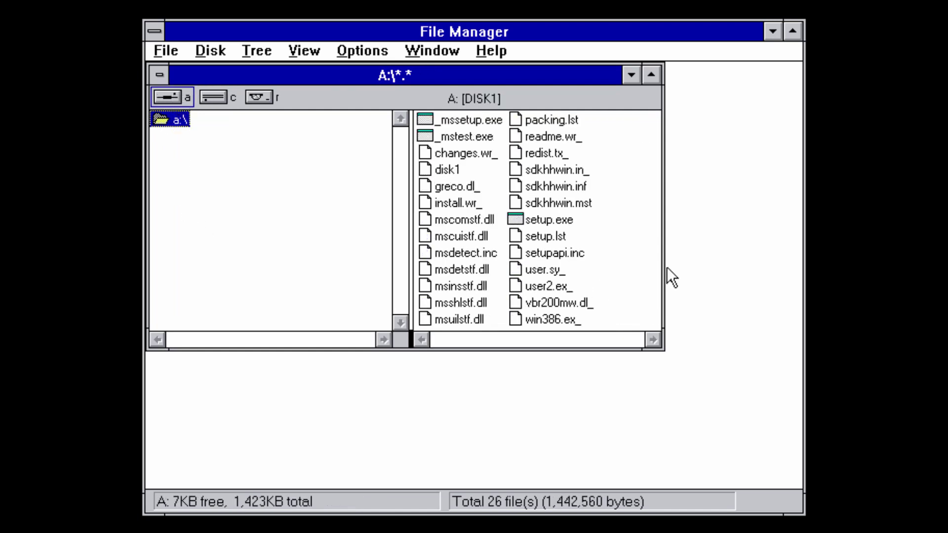
{"action": "left_click", "coordinate": [561, 221]}
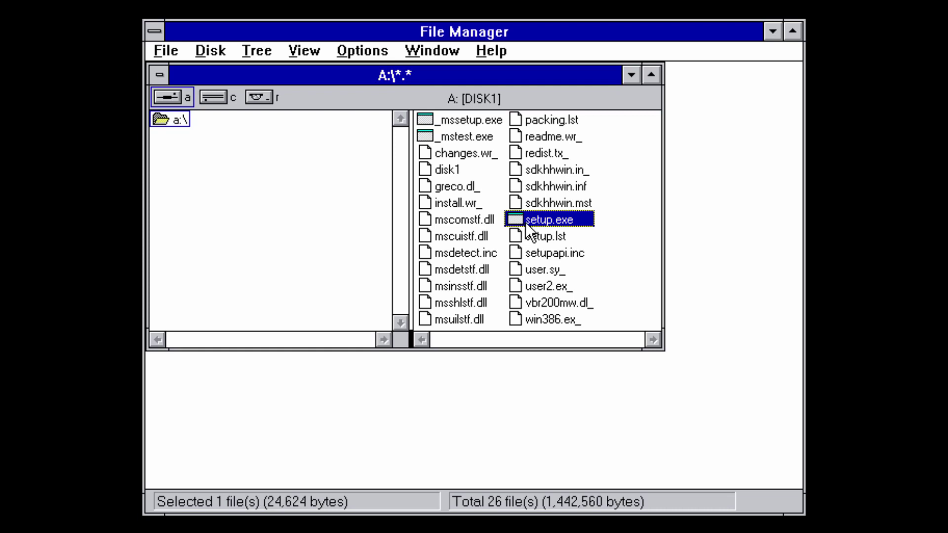
{"action": "double_click", "coordinate": [525, 222]}
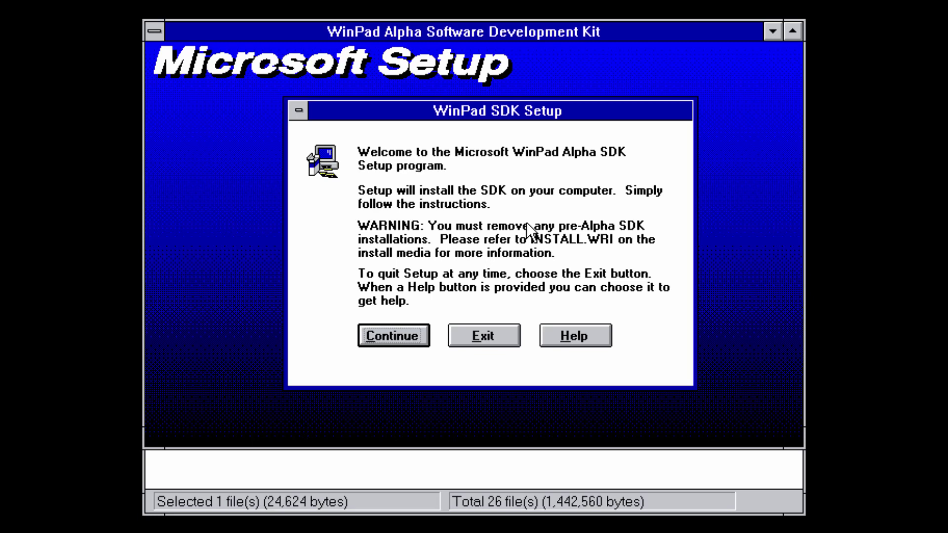
Accept the Setup welcome and choose the Test Environment installed to C:\HHWIN.
{"action": "left_click", "coordinate": [398, 332]}
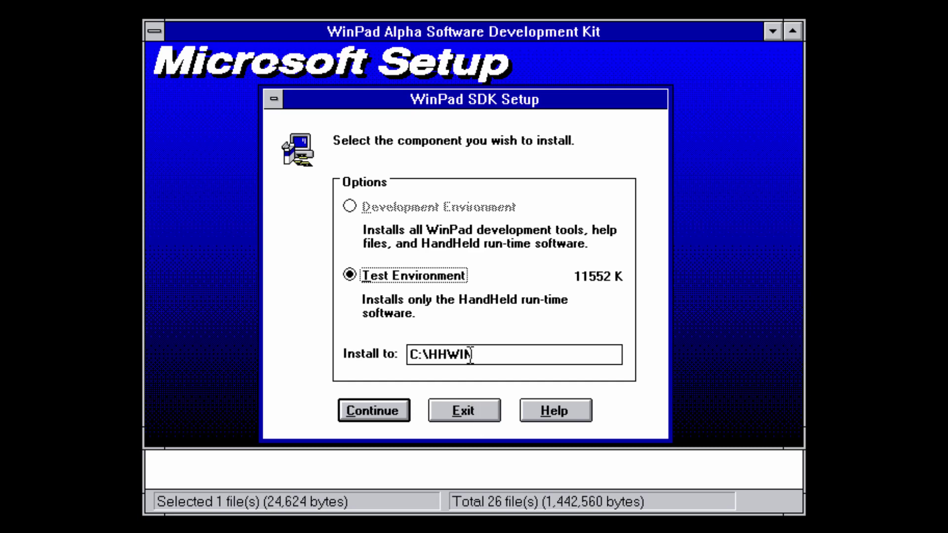
{"action": "left_click", "coordinate": [358, 410]}
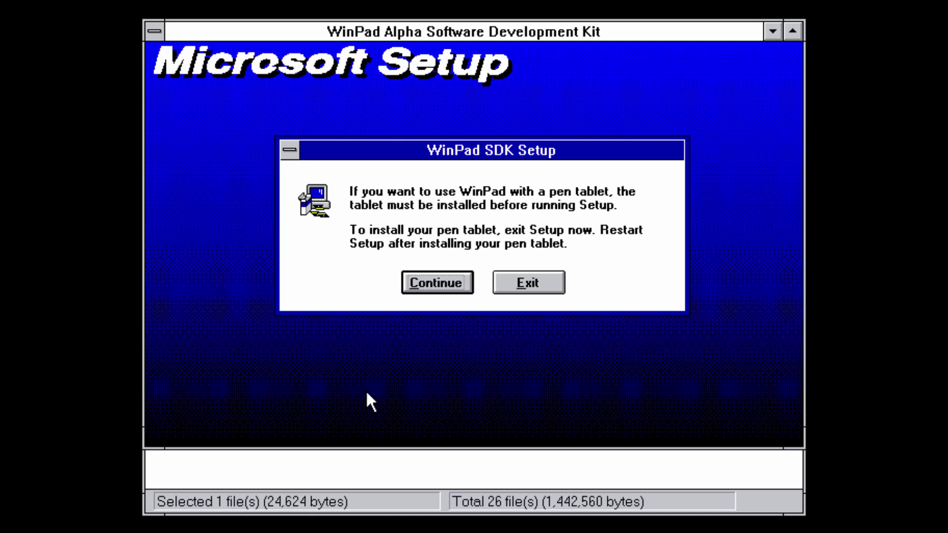
Accept the pen-tablet notice and confirm Disk2, Disk3 and Disk4 as each is requested.
{"action": "left_click", "coordinate": [431, 282]}
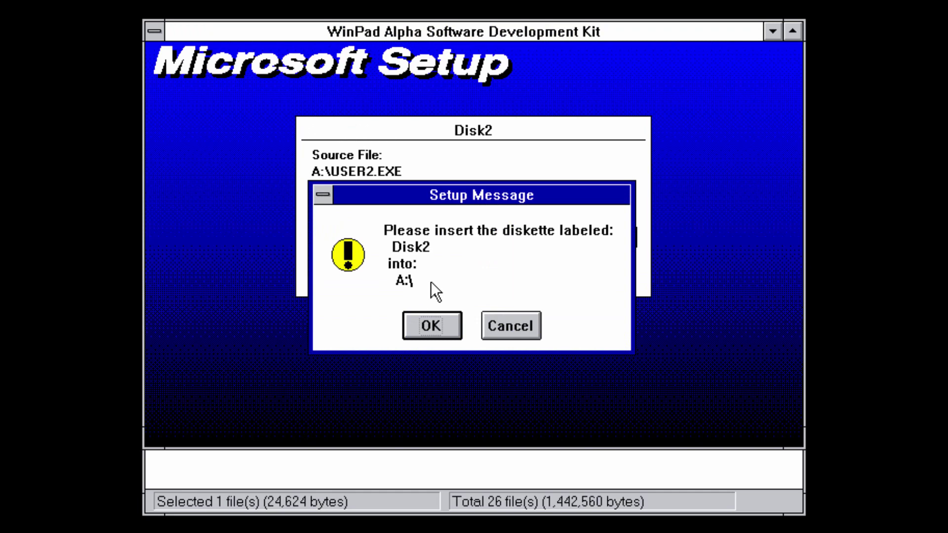
{"action": "left_click", "coordinate": [425, 313]}
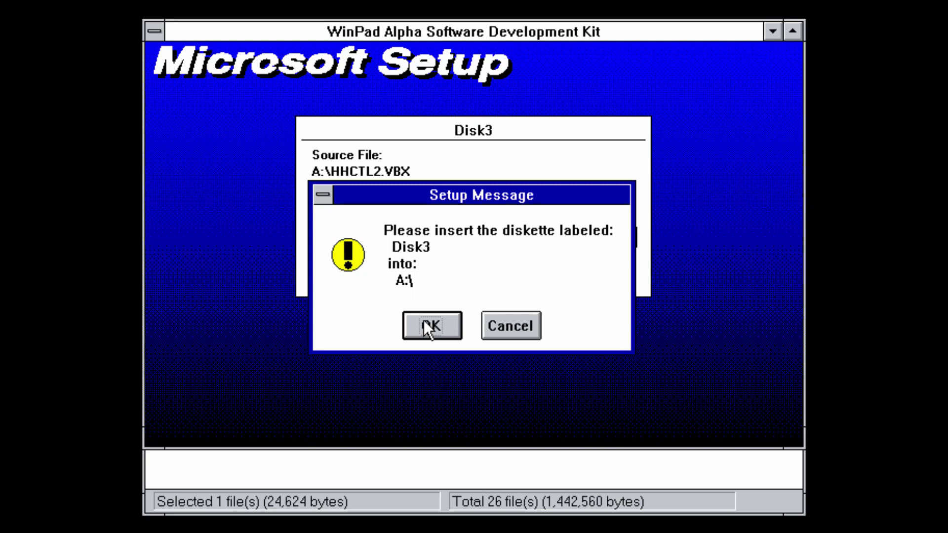
{"action": "left_click", "coordinate": [423, 322]}
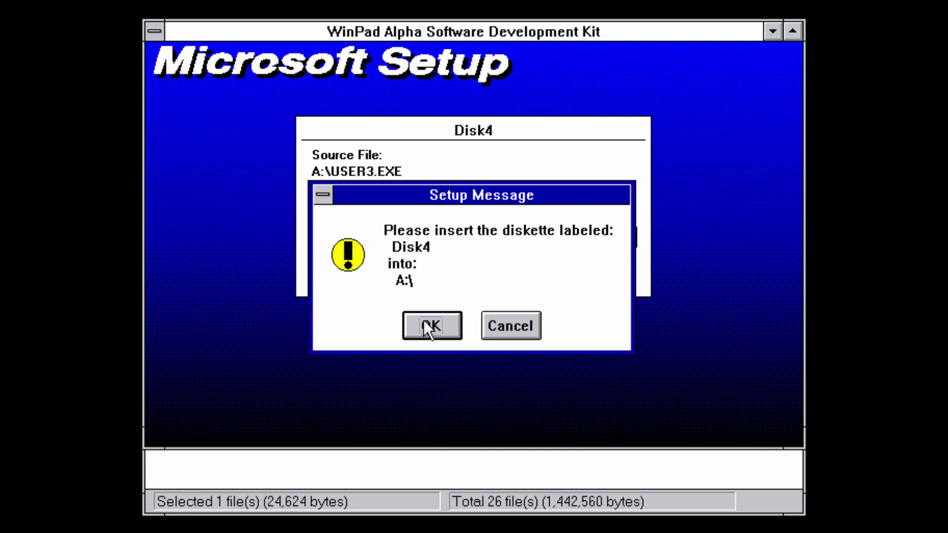
{"action": "left_click", "coordinate": [424, 320]}
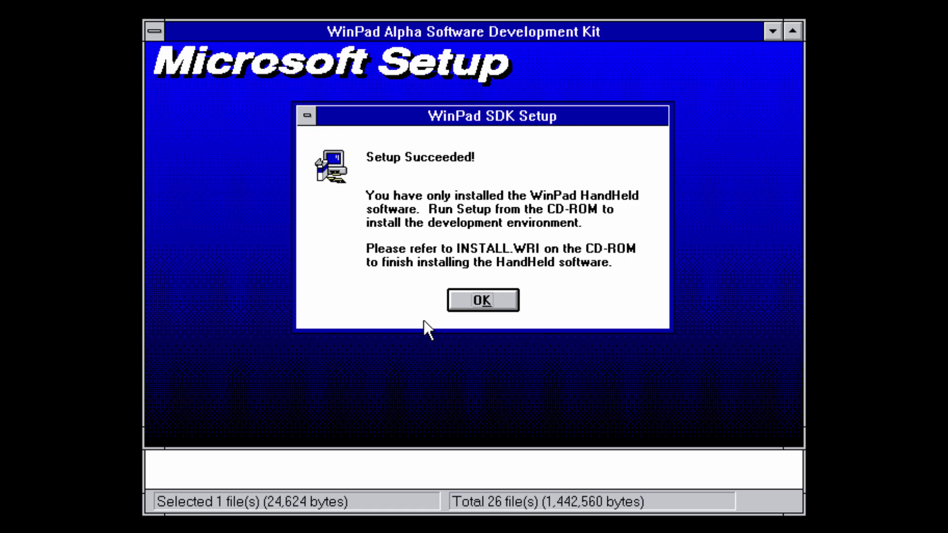
Dismiss Setup Succeeded, try launching HH Shell, and close the missing VBR200MW.DLL errors.
{"action": "left_click", "coordinate": [483, 300]}
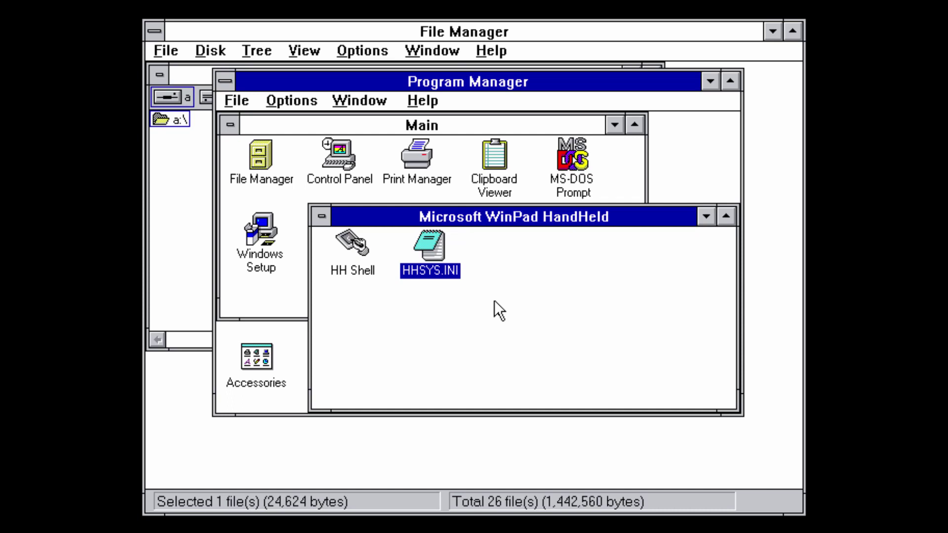
{"action": "double_click", "coordinate": [359, 250]}
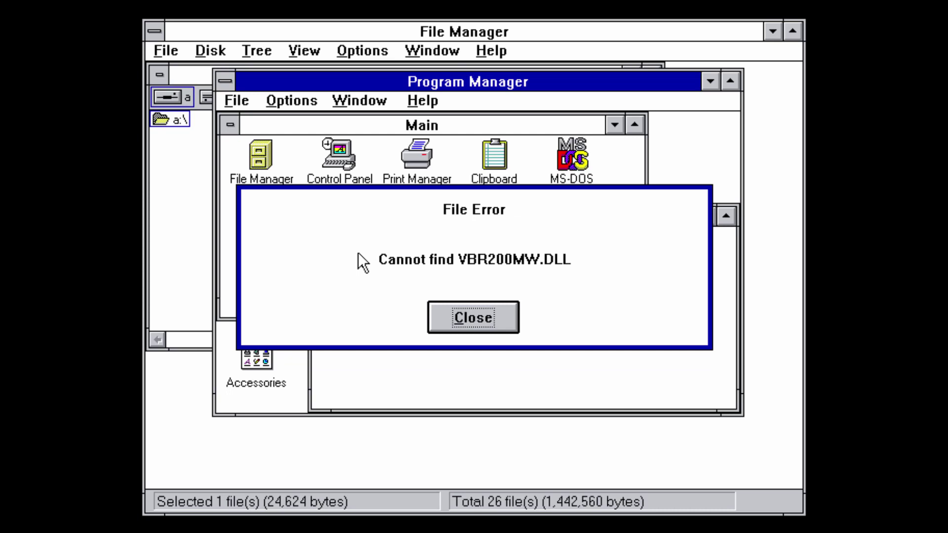
{"action": "left_click", "coordinate": [479, 316]}
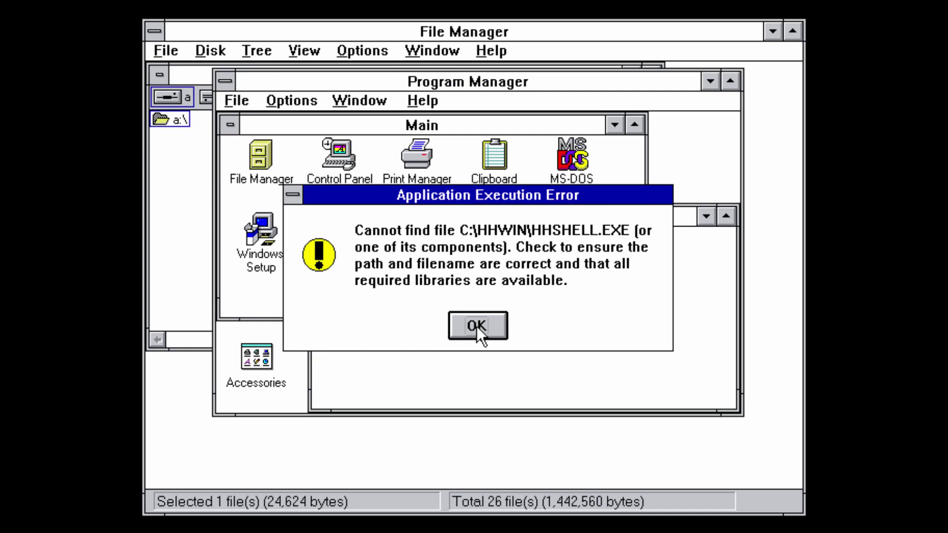
{"action": "left_click", "coordinate": [476, 326]}
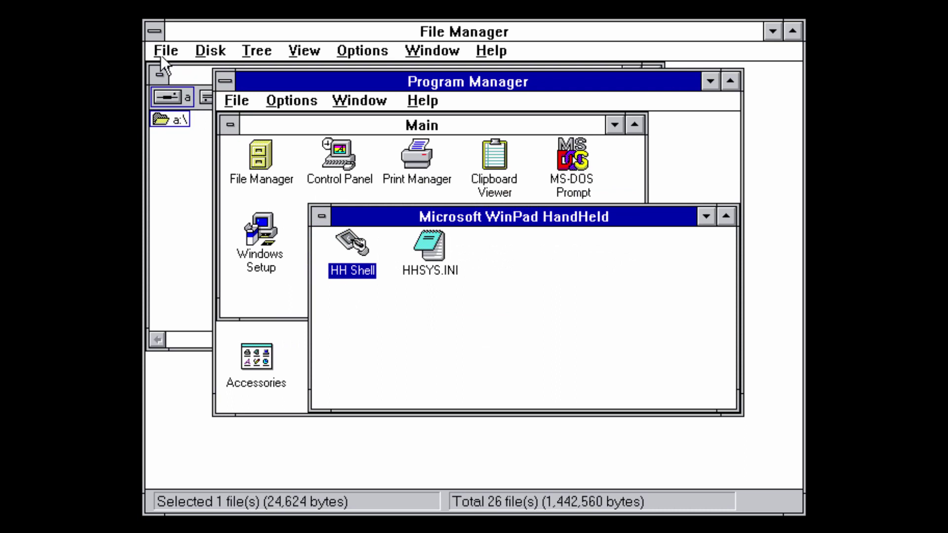
Close File Manager, then exit Program Manager and confirm ending the Windows session.
{"action": "left_click", "coordinate": [148, 31]}
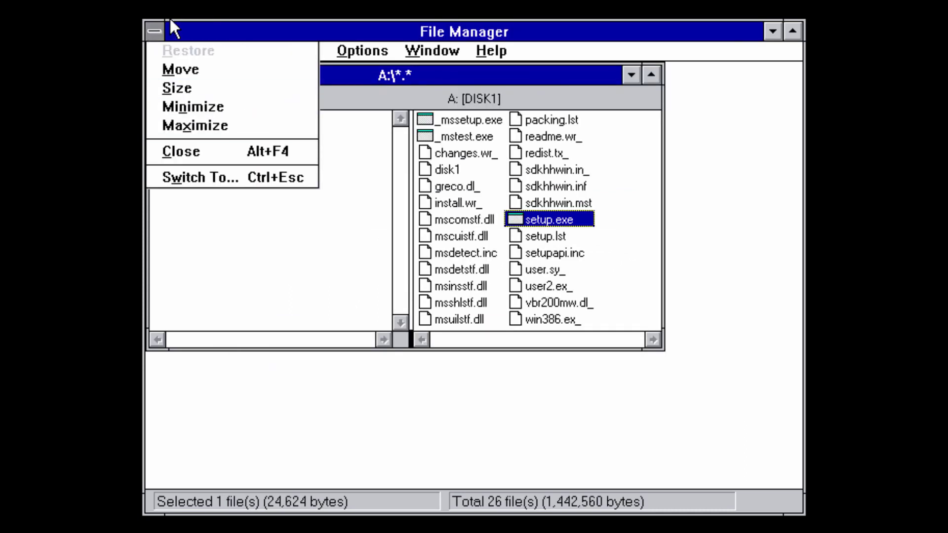
{"action": "left_click", "coordinate": [161, 152]}
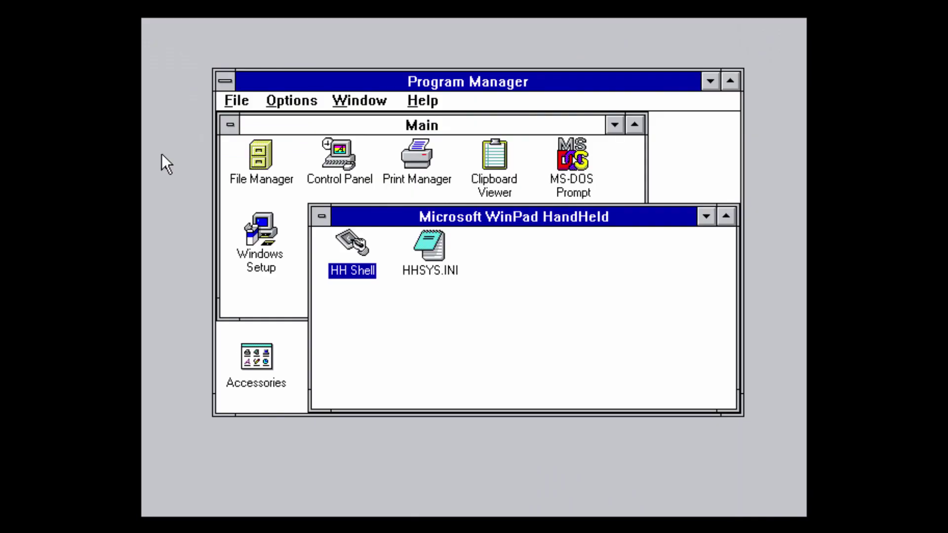
{"action": "left_click", "coordinate": [225, 80]}
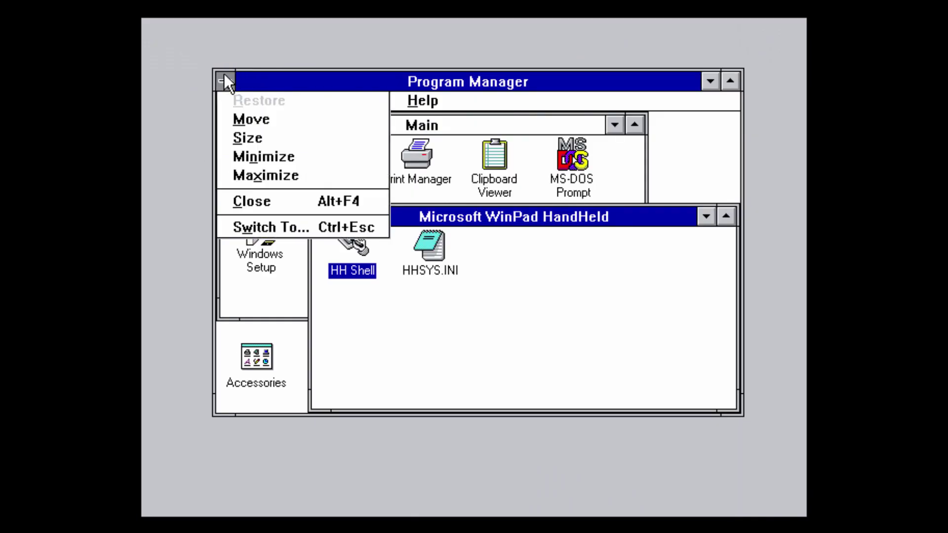
{"action": "left_click", "coordinate": [249, 201]}
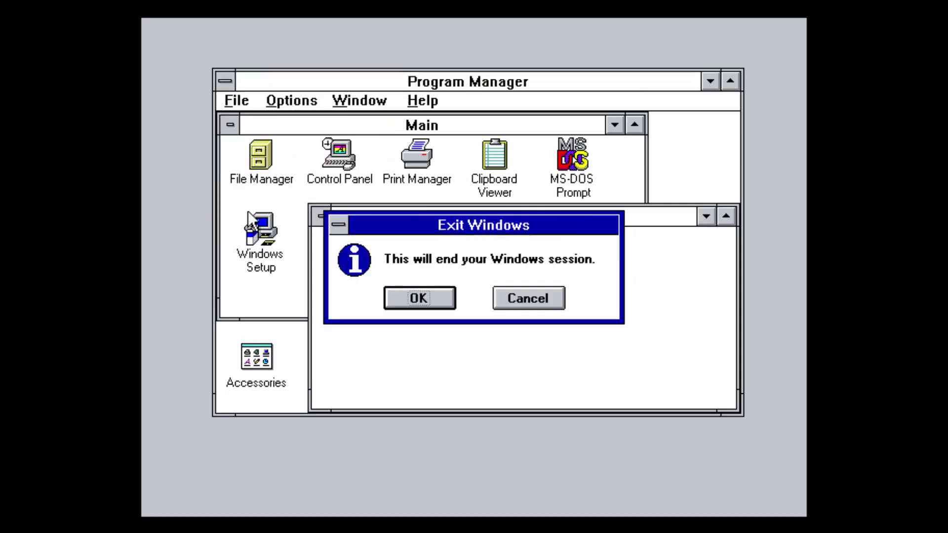
{"action": "left_click", "coordinate": [417, 298]}
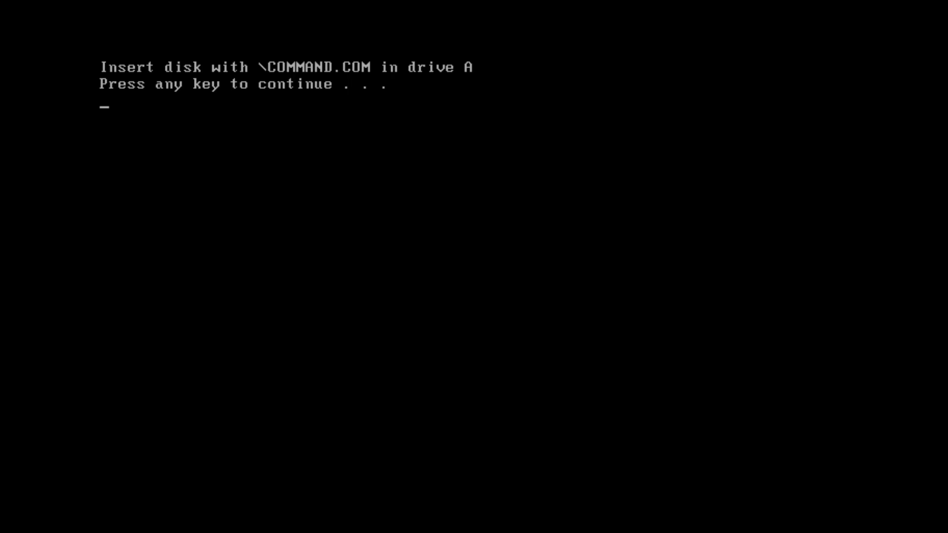
Get a DOS prompt, go up to the root of drive C with cd.., and list it with dir/w.
{"action": "key", "text": "Return"}
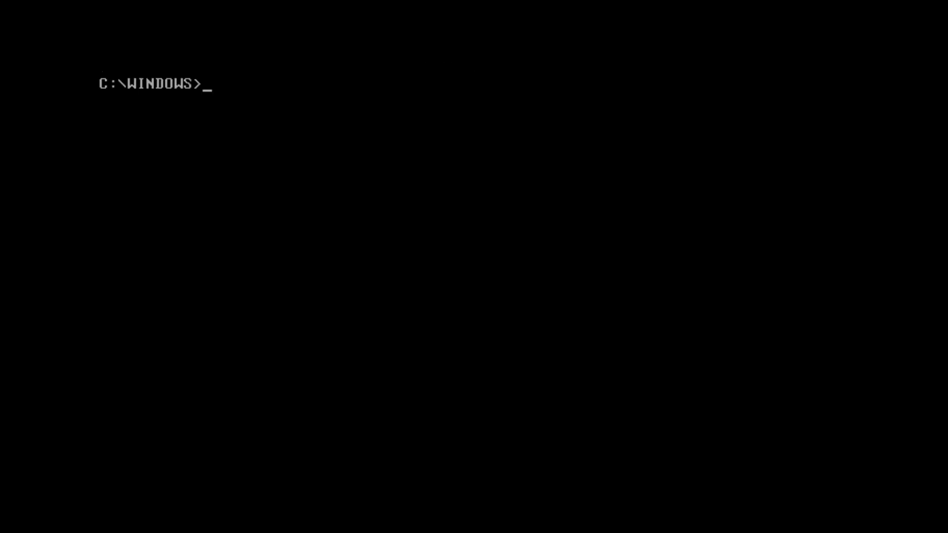
{"action": "type", "text": "cs."}
{"action": "key", "text": "BackSpace"}
{"action": "key", "text": "BackSpace"}
{"action": "type", "text": "d.."}
{"action": "key", "text": "Return"}
{"action": "type", "text": "dir/w"}
{"action": "key", "text": "Return"}
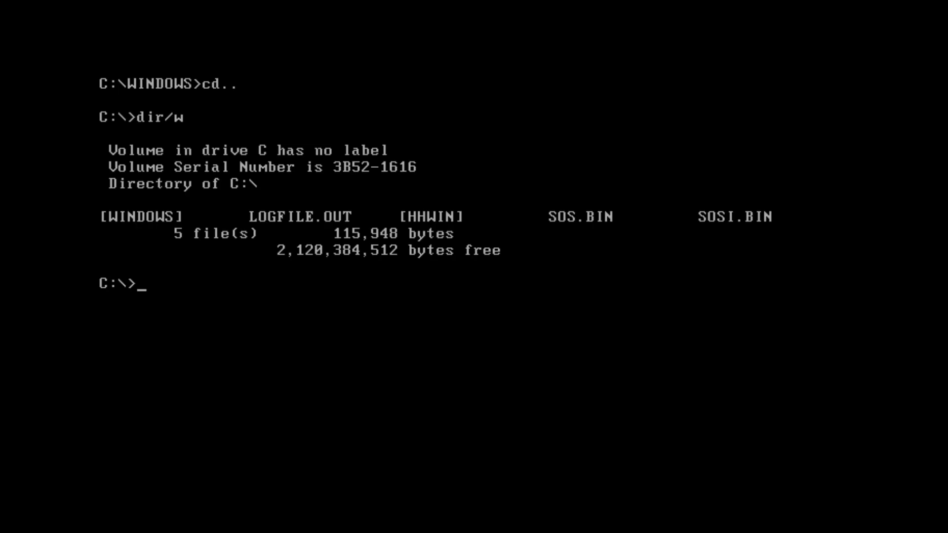
Change into the HHWIN folder and enter the command win /s.
{"action": "type", "text": "cd HHWIN"}
{"action": "key", "text": "Return"}
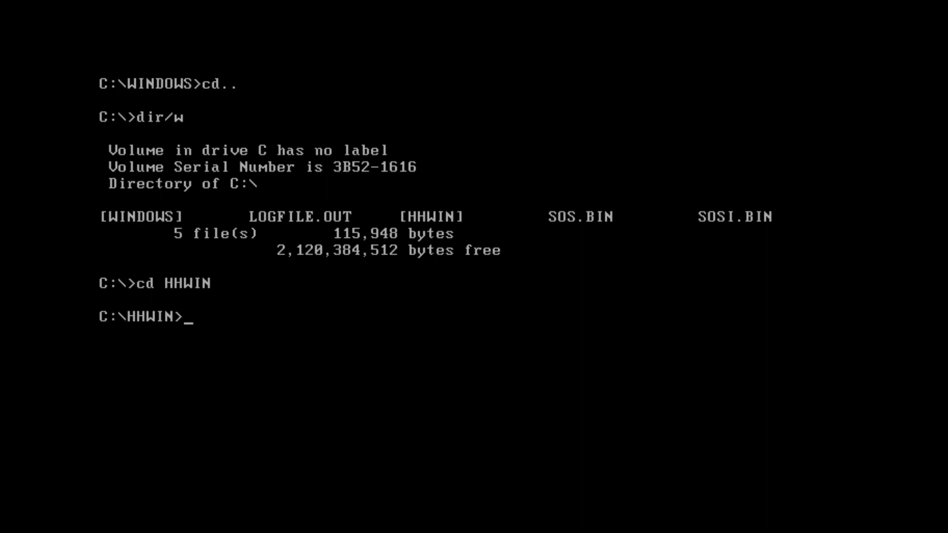
{"action": "type", "text": "win /s"}
Run win /s to start Windows and load the WinPad HandHeld launcher.
{"action": "key", "text": "Return"}
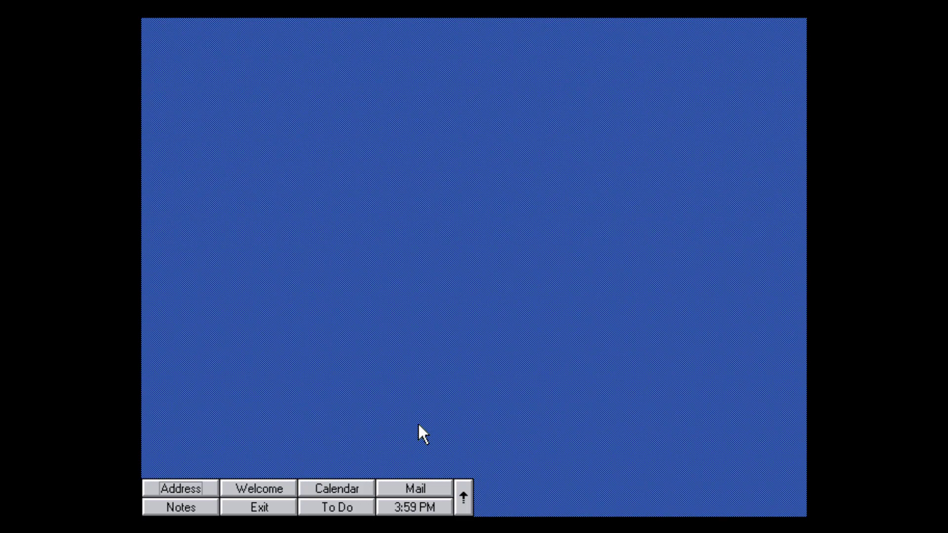
Open the Address book from the focused Address launcher button.
{"action": "key", "text": "space"}
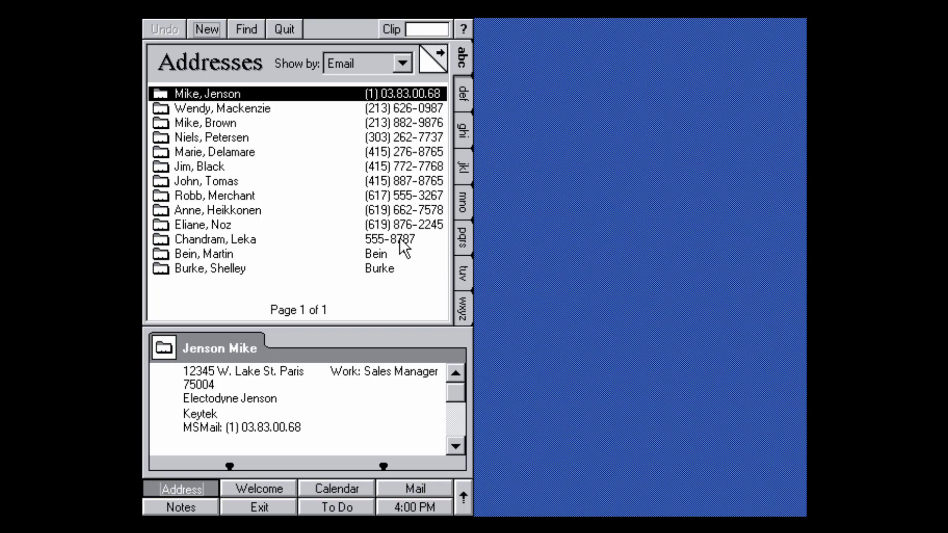
Open the first contact, page through its phone and address pages, back out, and close it.
{"action": "double_click", "coordinate": [224, 97]}
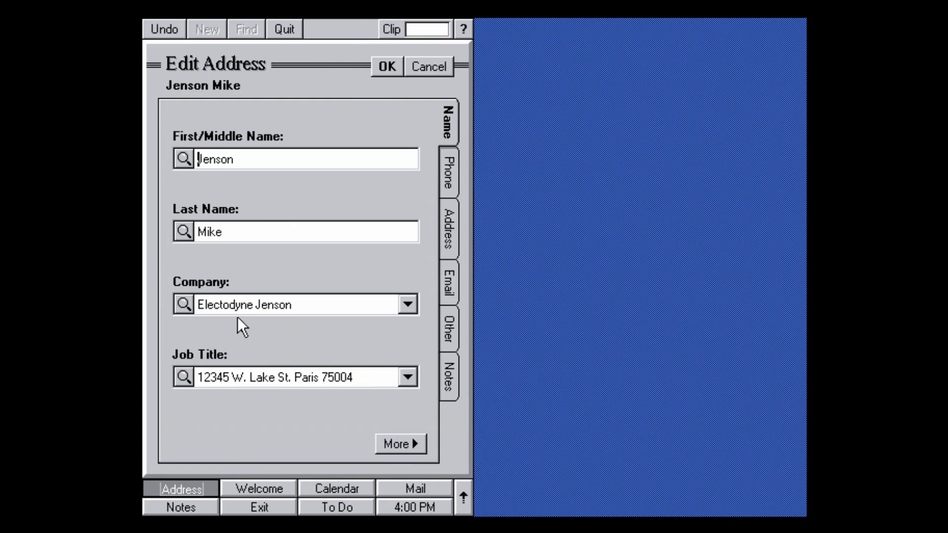
{"action": "left_click", "coordinate": [394, 442]}
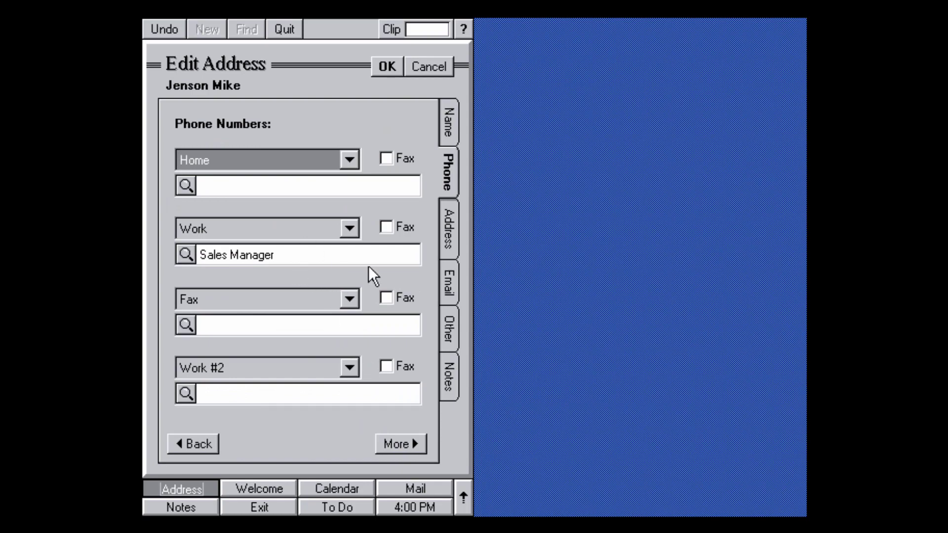
{"action": "left_click", "coordinate": [395, 443]}
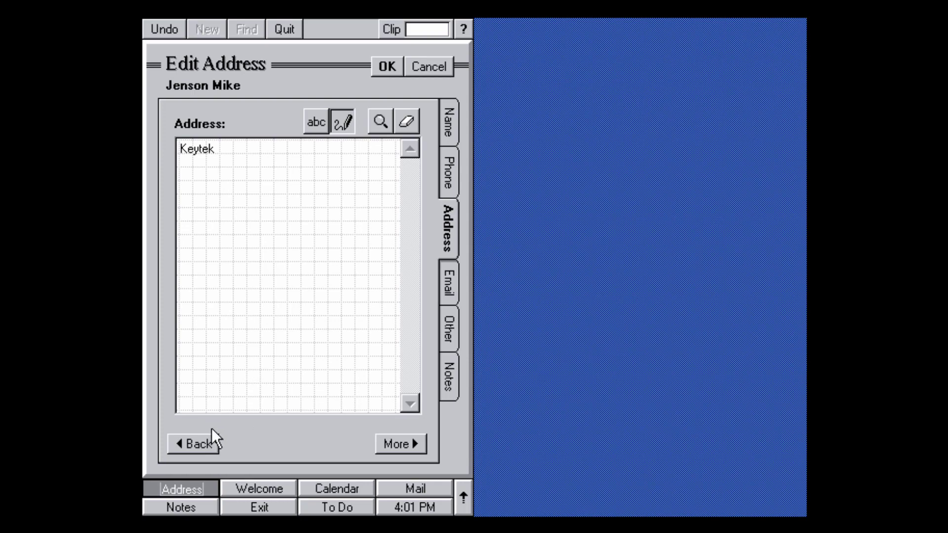
{"action": "left_click", "coordinate": [200, 446]}
{"action": "left_click", "coordinate": [200, 446]}
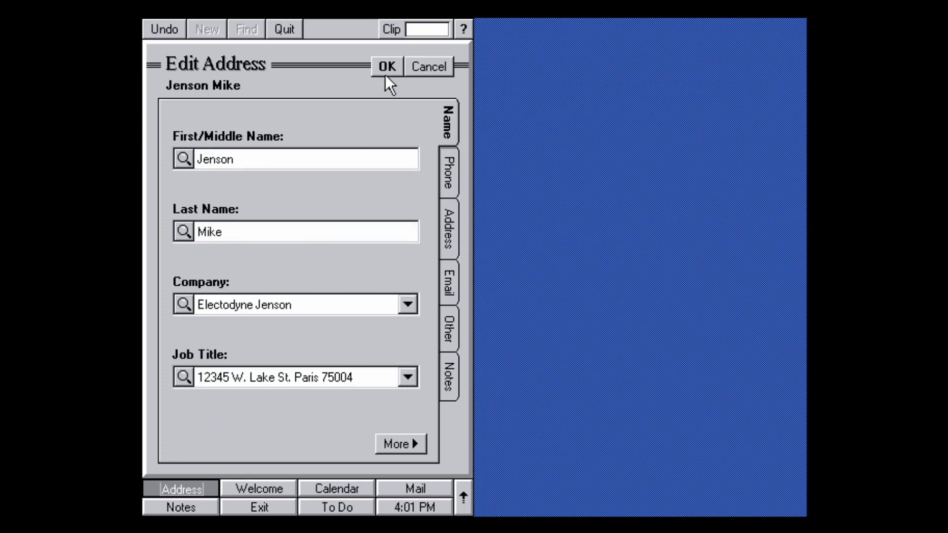
{"action": "left_click", "coordinate": [382, 70]}
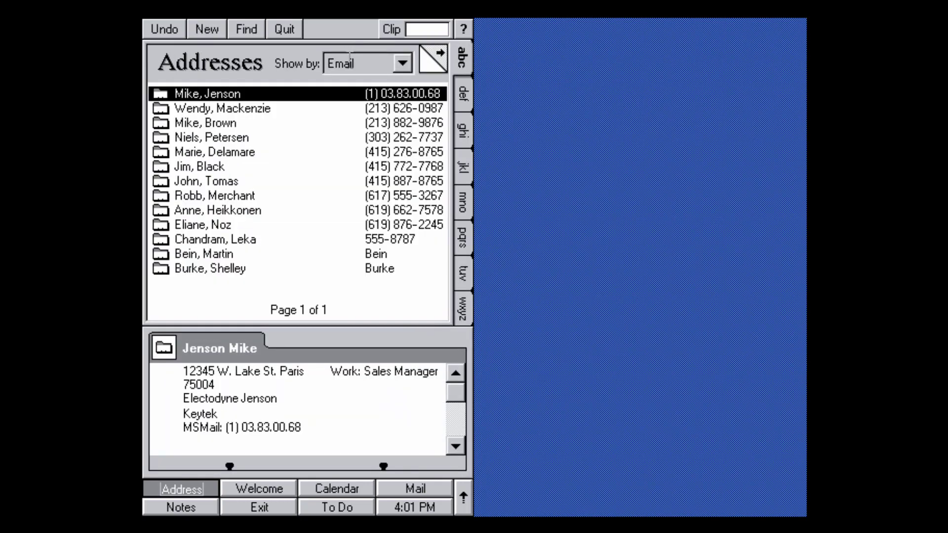
Sort the contact list by Company, then switch it back to Email.
{"action": "left_click", "coordinate": [408, 68]}
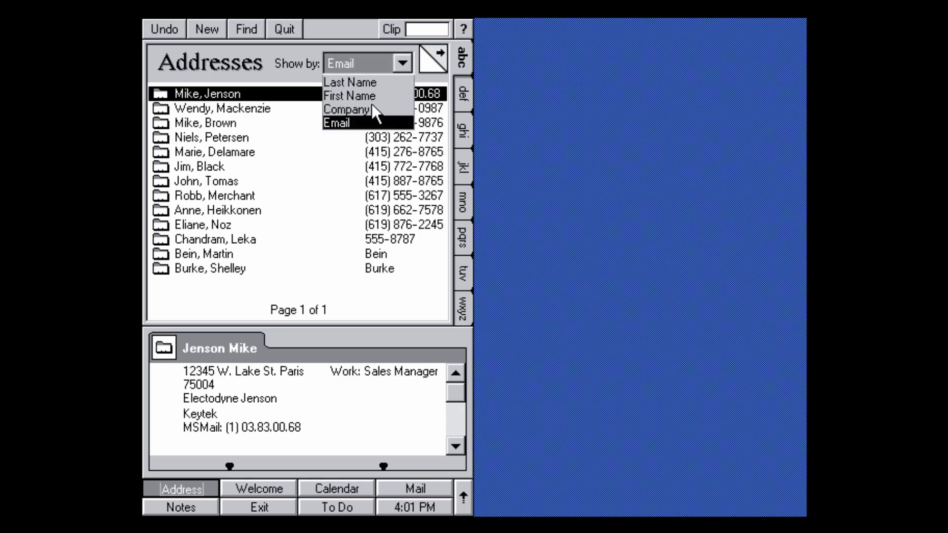
{"action": "left_click", "coordinate": [373, 106]}
{"action": "left_click", "coordinate": [402, 63]}
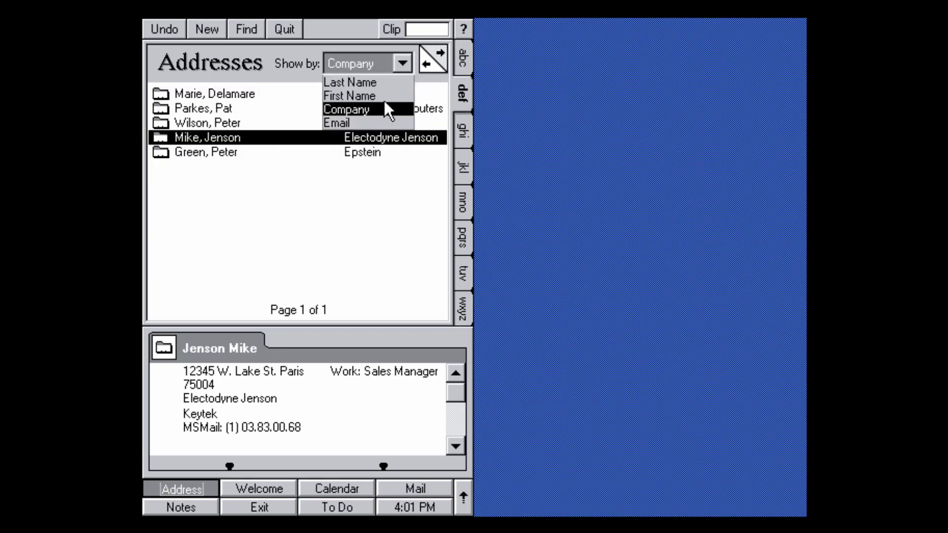
{"action": "left_click", "coordinate": [359, 120]}
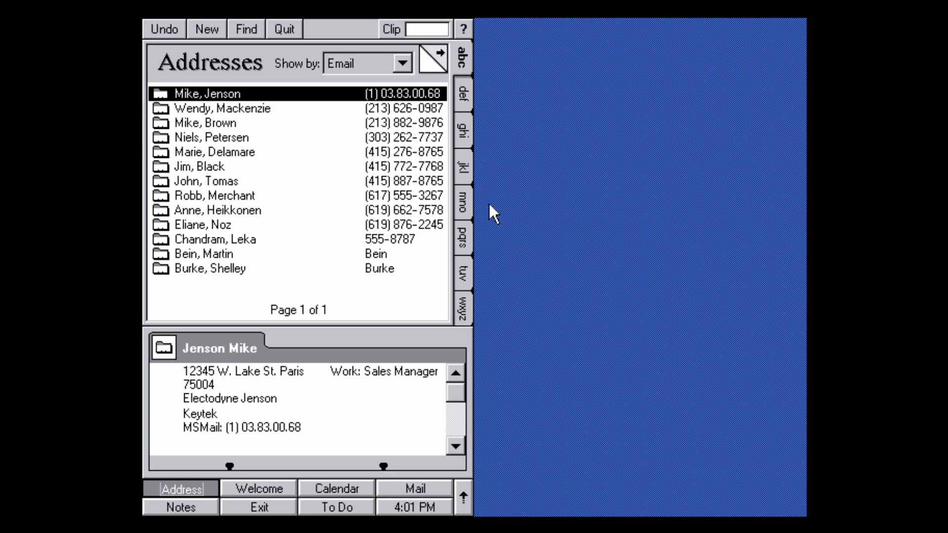
Browse the jkl, mno, ghi and abc letter groups, quit the address book, and open Welcome.
{"action": "left_click", "coordinate": [467, 166]}
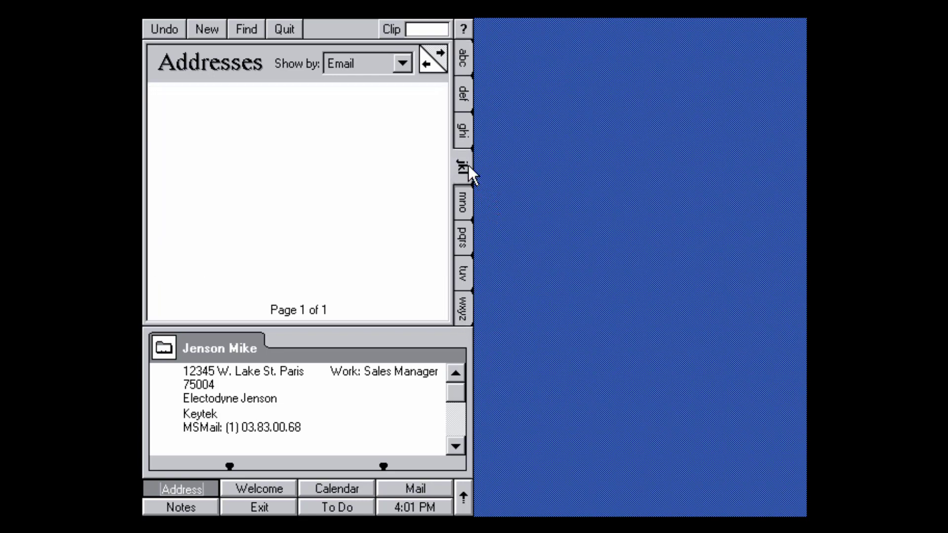
{"action": "left_click", "coordinate": [469, 197]}
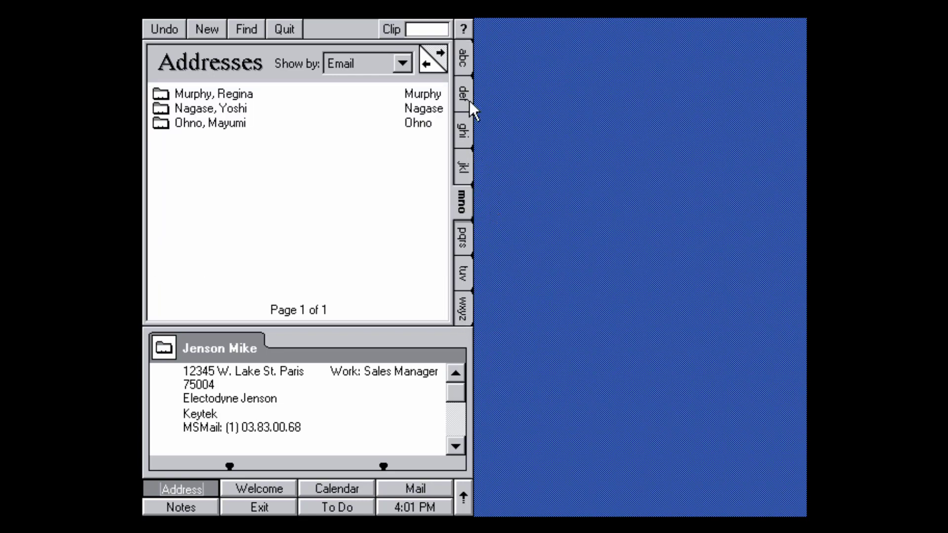
{"action": "left_click", "coordinate": [467, 129]}
{"action": "left_click", "coordinate": [464, 58]}
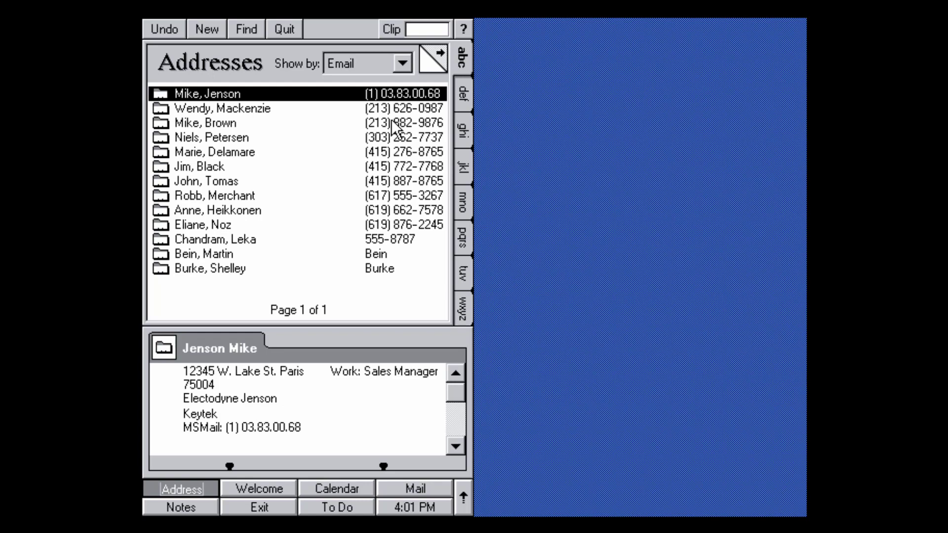
{"action": "left_click", "coordinate": [286, 30]}
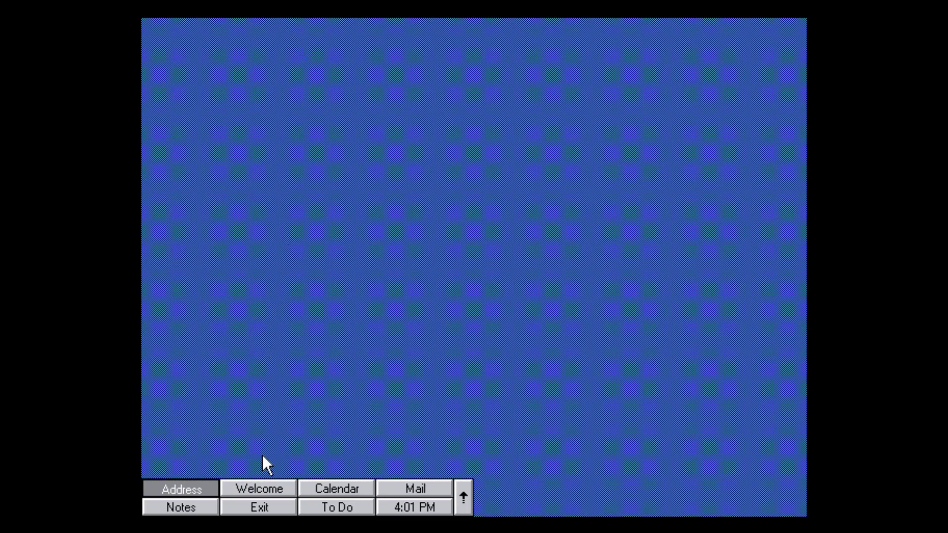
{"action": "left_click", "coordinate": [254, 487]}
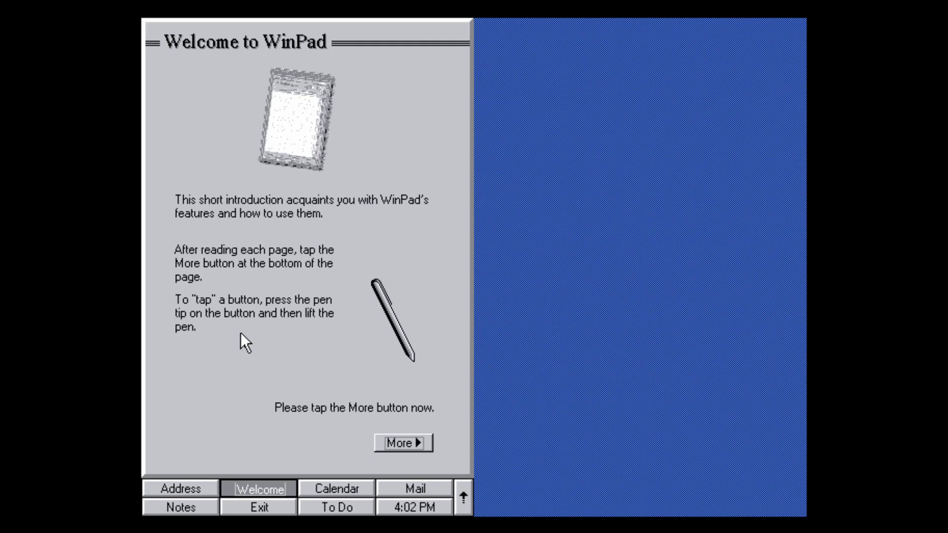
Advance the tutorial to the onscreen keyboard page and bring up the keyboard for the name field.
{"action": "left_click", "coordinate": [387, 441]}
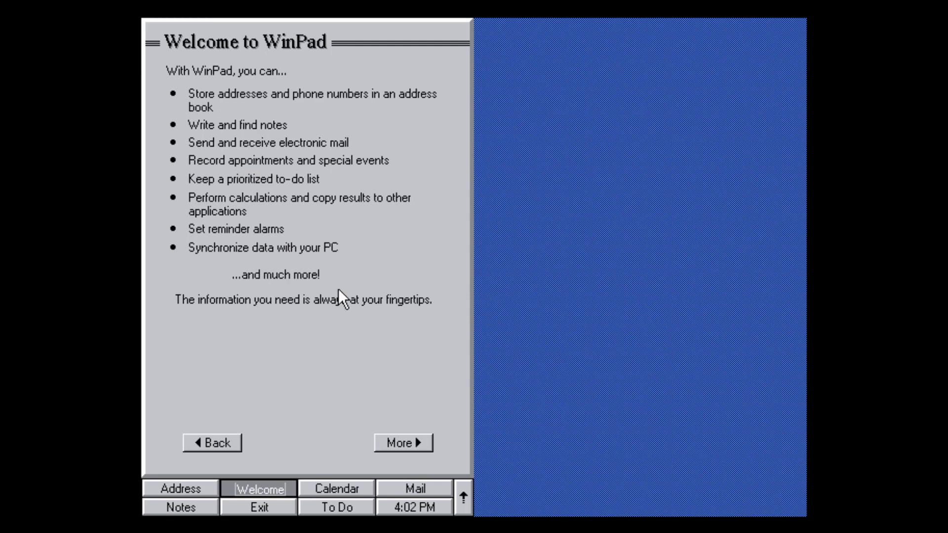
{"action": "left_click", "coordinate": [390, 438]}
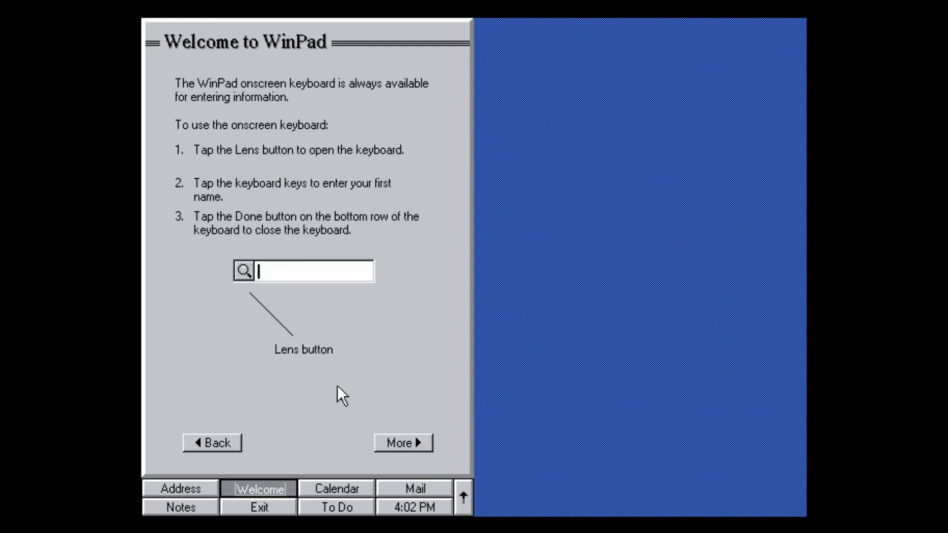
{"action": "left_click", "coordinate": [245, 271]}
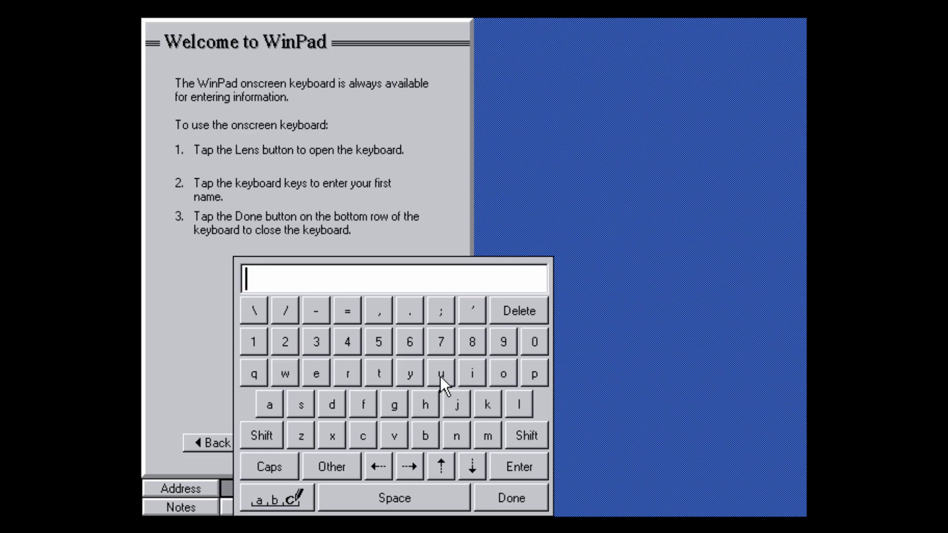
Enter digits and '9768976gigiuyt' into the name field, close the keyboard, and advance a page.
{"action": "left_click", "coordinate": [254, 342]}
{"action": "left_click", "coordinate": [285, 342]}
{"action": "left_click", "coordinate": [348, 341]}
{"action": "left_click", "coordinate": [409, 342]}
{"action": "left_click", "coordinate": [472, 342]}
{"action": "left_click", "coordinate": [348, 342]}
{"action": "left_click", "coordinate": [440, 348]}
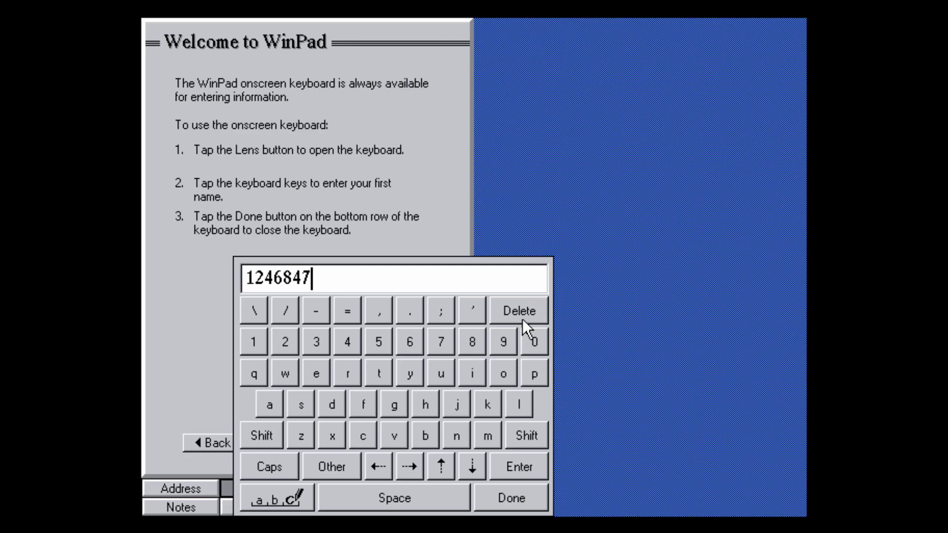
{"action": "type", "text": "9768976"}
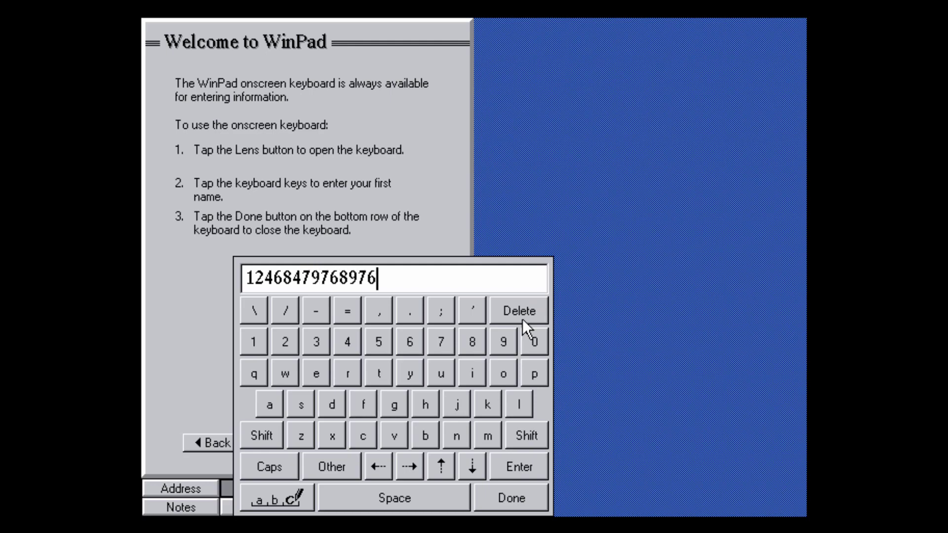
{"action": "type", "text": "gigiuyt"}
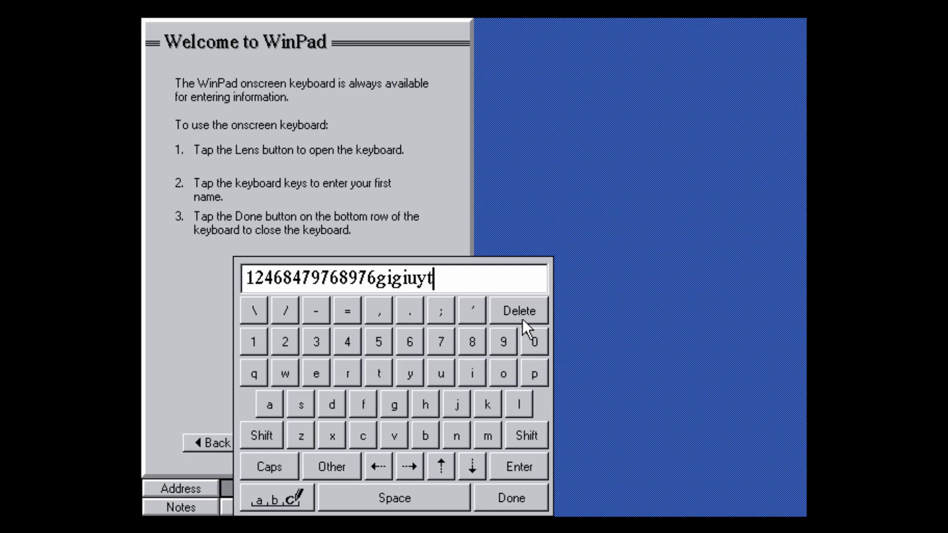
{"action": "left_click", "coordinate": [482, 498]}
{"action": "left_click", "coordinate": [402, 443]}
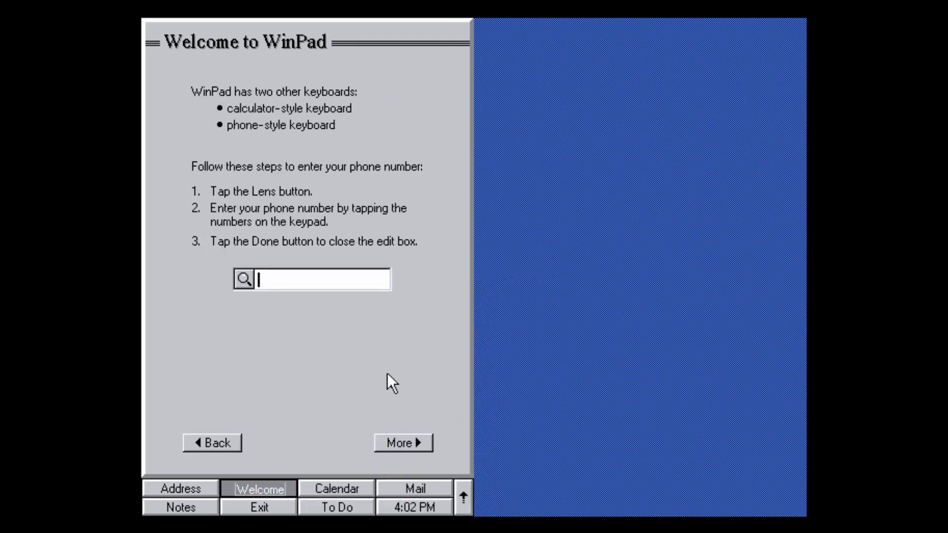
Enter a nine-digit phone number on the Lens phone keypad, then advance to the handwriting recognition page.
{"action": "left_click", "coordinate": [247, 282]}
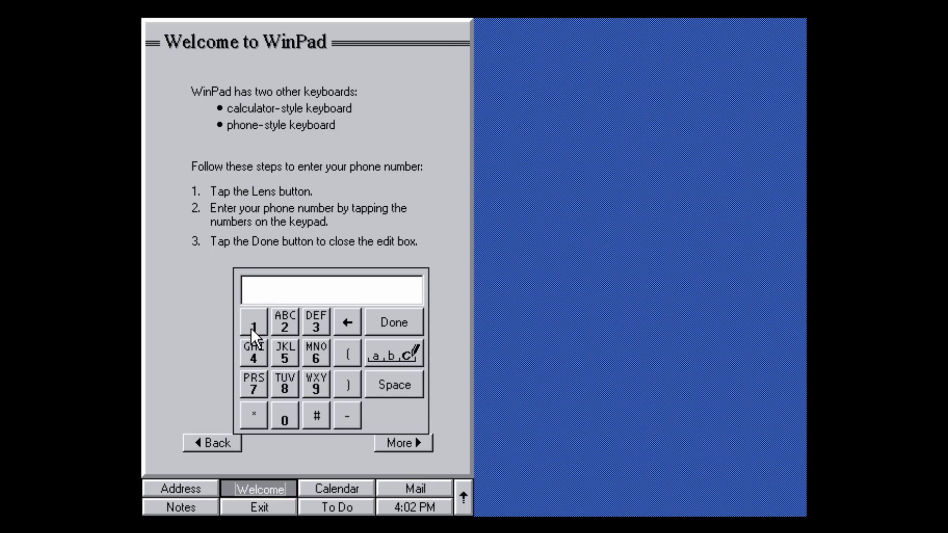
{"action": "left_click", "coordinate": [252, 327]}
{"action": "left_click", "coordinate": [291, 326]}
{"action": "left_click", "coordinate": [312, 325]}
{"action": "left_click", "coordinate": [313, 353]}
{"action": "left_click", "coordinate": [289, 354]}
{"action": "left_click", "coordinate": [285, 385]}
{"action": "left_click", "coordinate": [254, 384]}
{"action": "left_click", "coordinate": [253, 353]}
{"action": "left_click", "coordinate": [315, 384]}
{"action": "left_click", "coordinate": [395, 320]}
{"action": "left_click", "coordinate": [401, 442]}
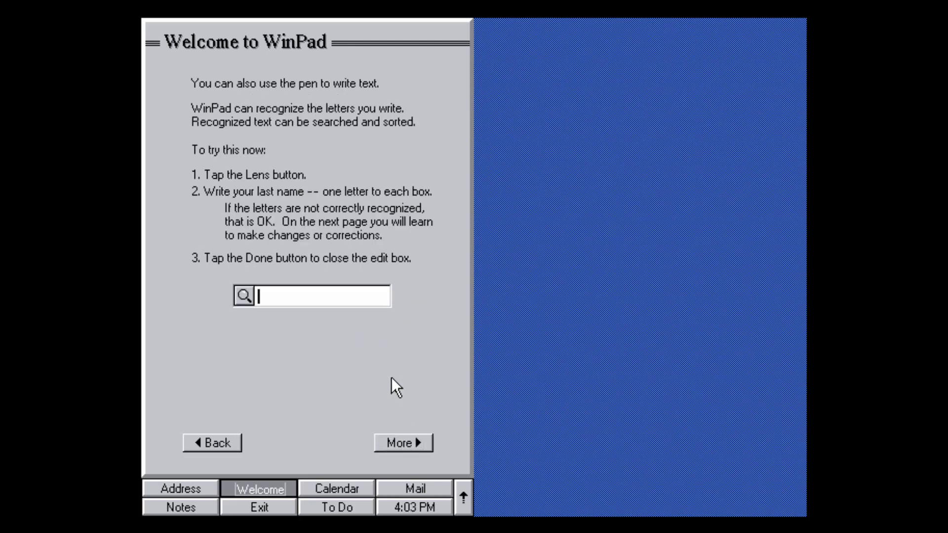
{"action": "left_click", "coordinate": [244, 296]}
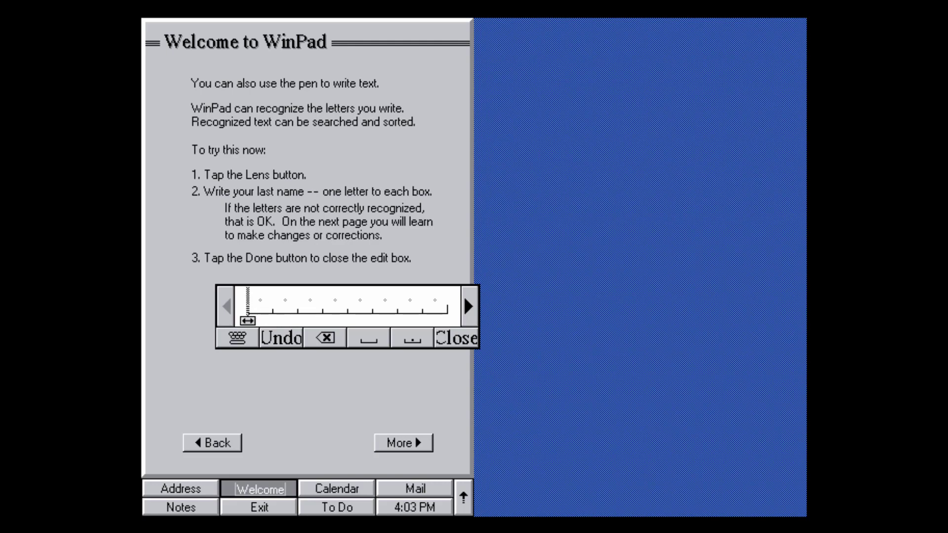
{"action": "mouse_move", "coordinate": [248, 313]}
{"action": "left_mouse_down"}
{"action": "mouse_move", "coordinate": [270, 298]}
{"action": "mouse_move", "coordinate": [276, 318]}
{"action": "mouse_move", "coordinate": [297, 305]}
{"action": "mouse_move", "coordinate": [298, 327]}
{"action": "left_mouse_up"}
{"action": "left_click_drag", "start_coordinate": [352, 288], "coordinate": [346, 325]}
{"action": "mouse_move", "coordinate": [328, 290]}
{"action": "left_mouse_down"}
{"action": "mouse_move", "coordinate": [380, 289]}
{"action": "mouse_move", "coordinate": [402, 327]}
{"action": "left_mouse_up"}
{"action": "mouse_move", "coordinate": [400, 289]}
{"action": "left_mouse_down"}
{"action": "mouse_move", "coordinate": [432, 313]}
{"action": "mouse_move", "coordinate": [408, 326]}
{"action": "left_mouse_up"}
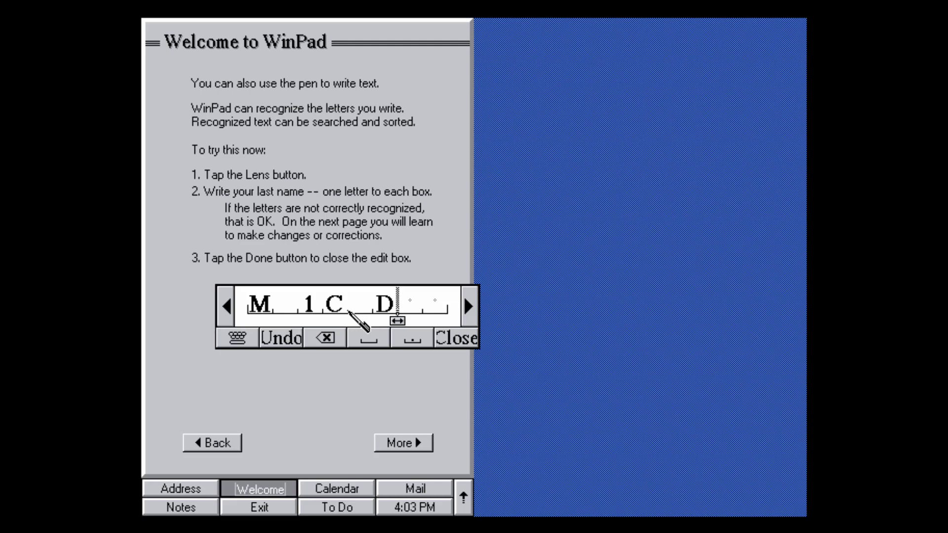
{"action": "left_click", "coordinate": [326, 339]}
{"action": "left_click", "coordinate": [325, 339]}
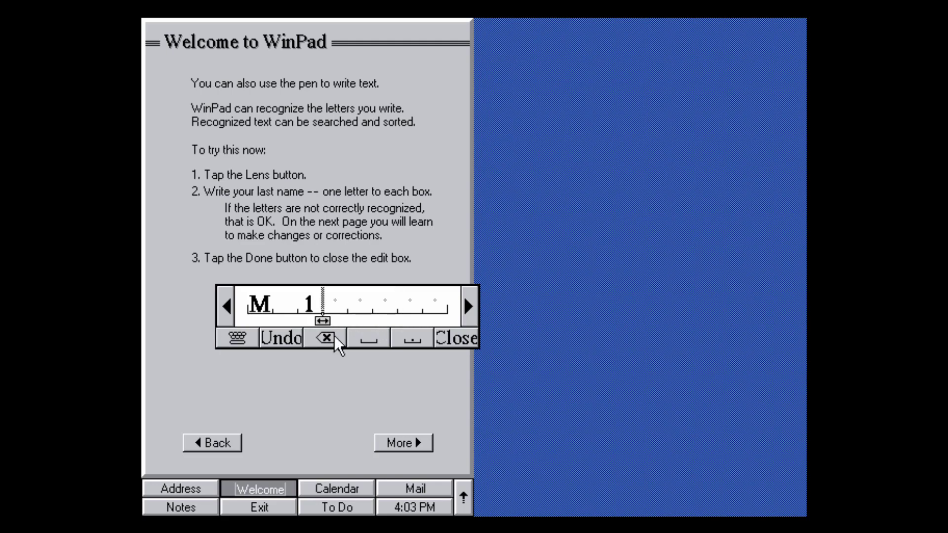
{"action": "left_click", "coordinate": [326, 338]}
{"action": "left_click", "coordinate": [325, 338]}
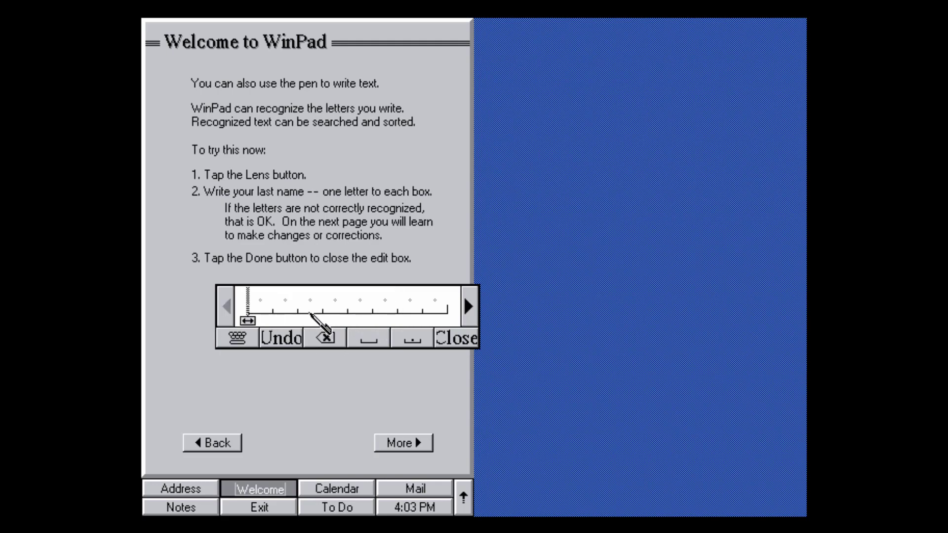
{"action": "mouse_move", "coordinate": [249, 312]}
{"action": "left_mouse_down"}
{"action": "mouse_move", "coordinate": [290, 290]}
{"action": "mouse_move", "coordinate": [291, 314]}
{"action": "mouse_move", "coordinate": [351, 303]}
{"action": "mouse_move", "coordinate": [340, 313]}
{"action": "mouse_move", "coordinate": [364, 296]}
{"action": "mouse_move", "coordinate": [387, 314]}
{"action": "left_mouse_up"}
{"action": "mouse_move", "coordinate": [386, 292]}
{"action": "left_mouse_down"}
{"action": "mouse_move", "coordinate": [404, 302]}
{"action": "mouse_move", "coordinate": [390, 314]}
{"action": "left_mouse_up"}
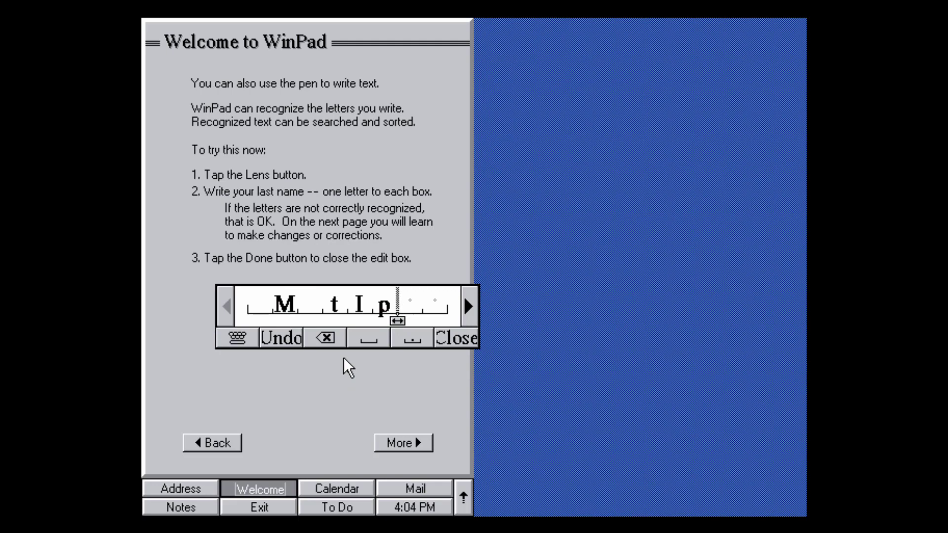
{"action": "left_click", "coordinate": [326, 339]}
{"action": "left_click", "coordinate": [326, 338]}
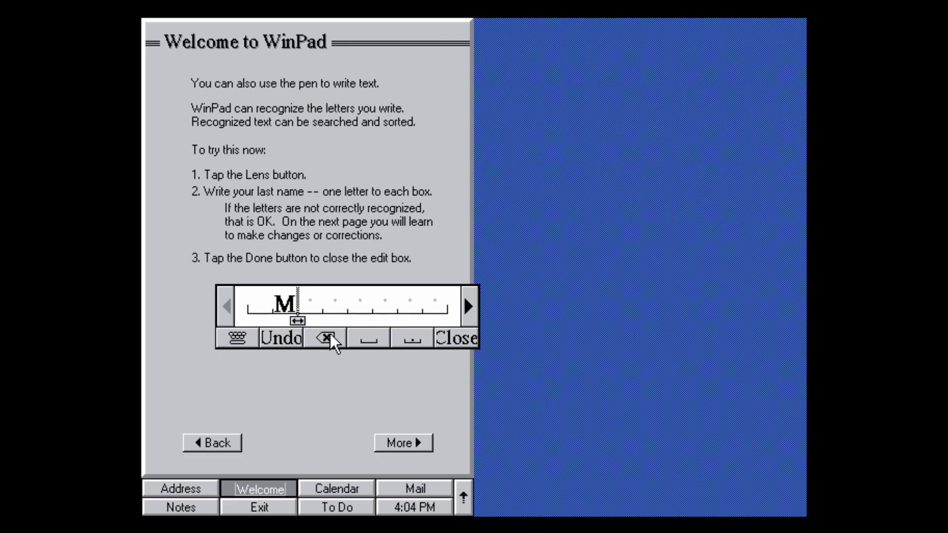
{"action": "left_click", "coordinate": [326, 338]}
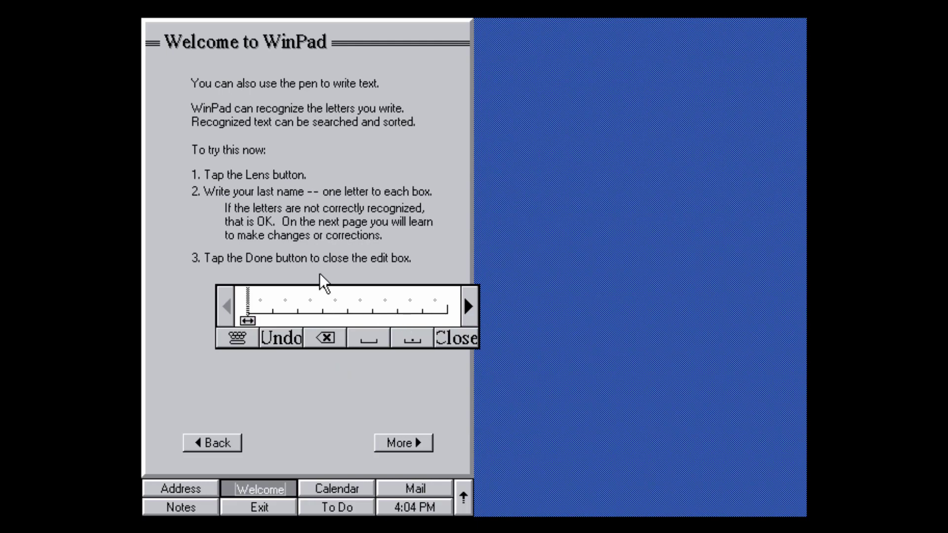
{"action": "left_click", "coordinate": [454, 340]}
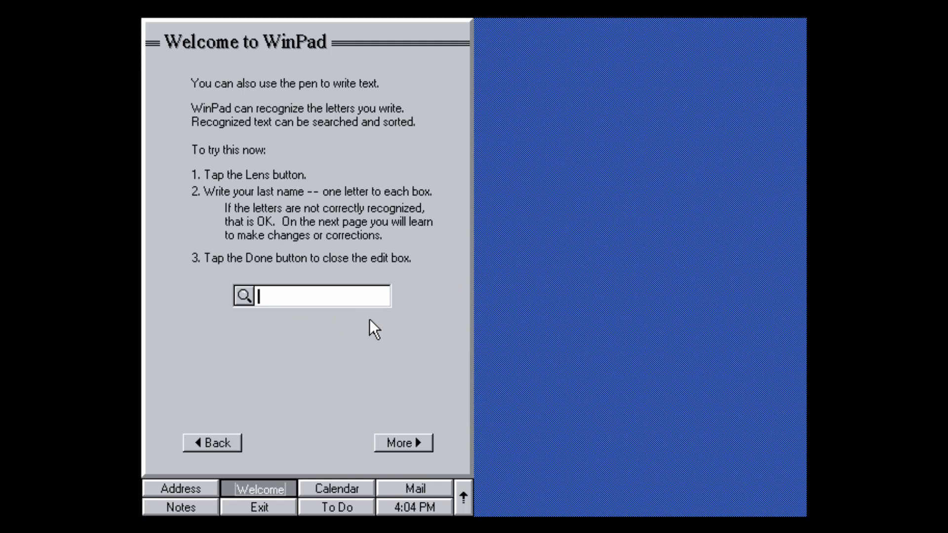
Page through the text-editing tips to the Welcome tutorial's page on saving handwriting as ink.
{"action": "left_click", "coordinate": [402, 442]}
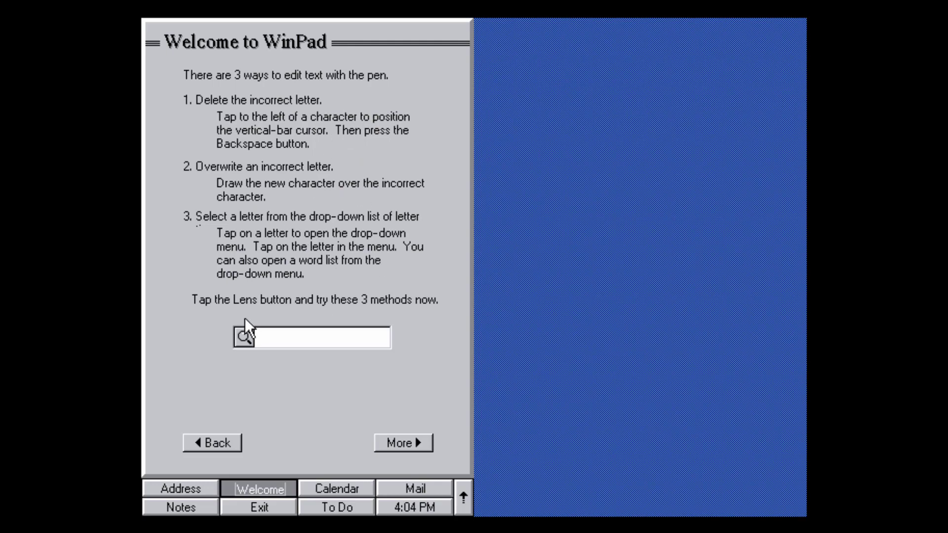
{"action": "left_click", "coordinate": [404, 442]}
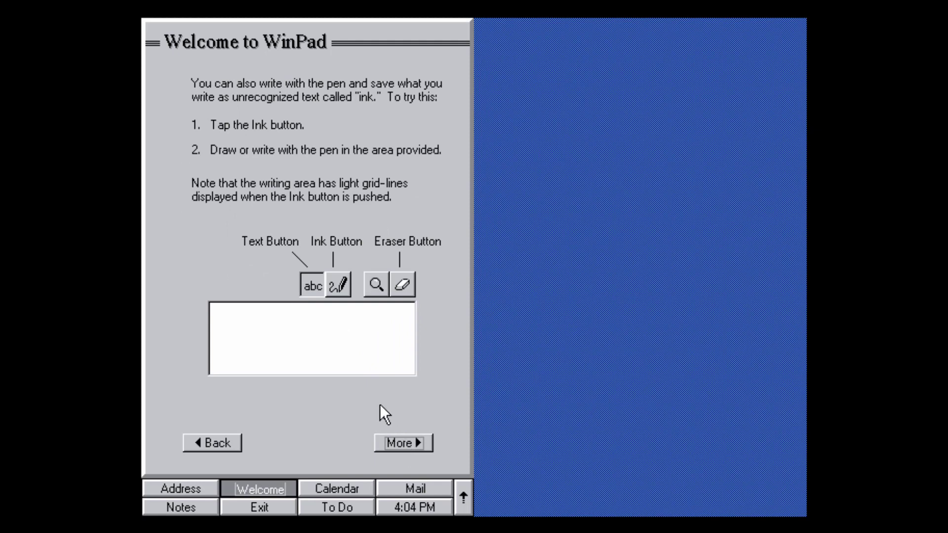
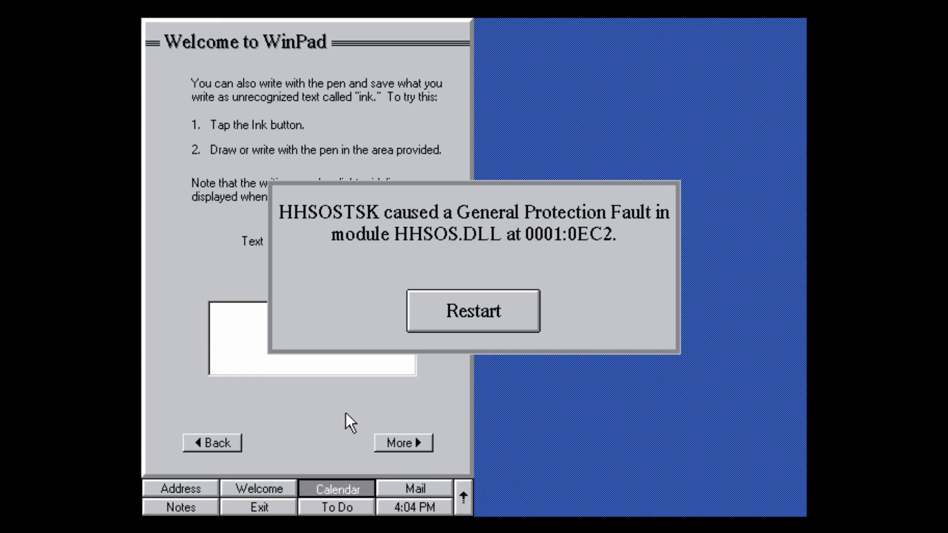
Restart past the HHSOSTSK, HHCALNDR and HHSHELL fault errors.
{"action": "left_click", "coordinate": [473, 329]}
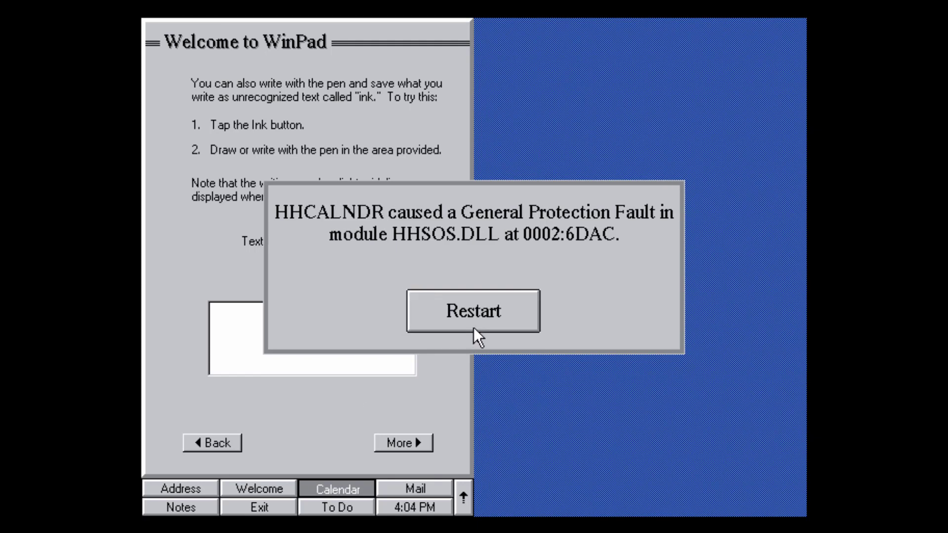
{"action": "left_click", "coordinate": [475, 315]}
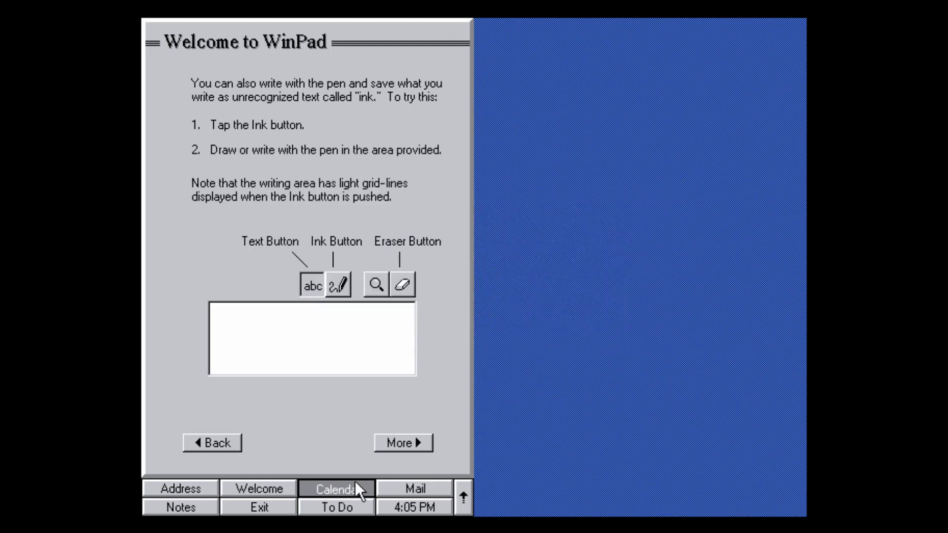
{"action": "left_click", "coordinate": [481, 312]}
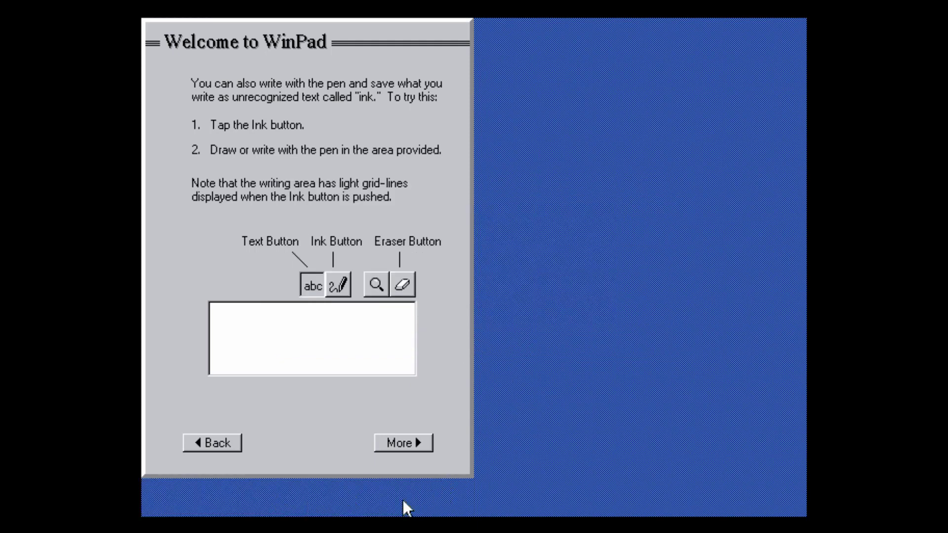
Page through the Welcome tutorial to the synchronization instructions and return to the desktop.
{"action": "left_click", "coordinate": [408, 447]}
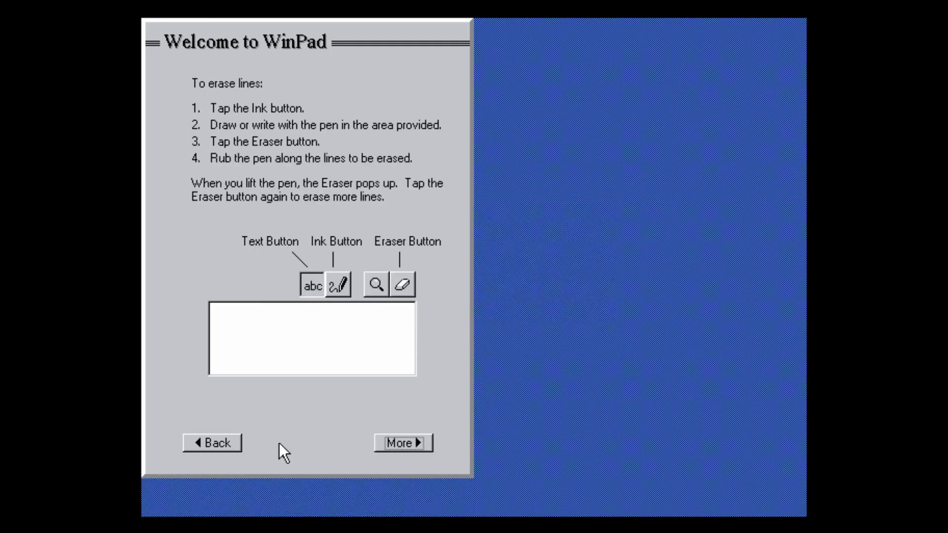
{"action": "left_click", "coordinate": [395, 440]}
{"action": "left_click", "coordinate": [395, 440]}
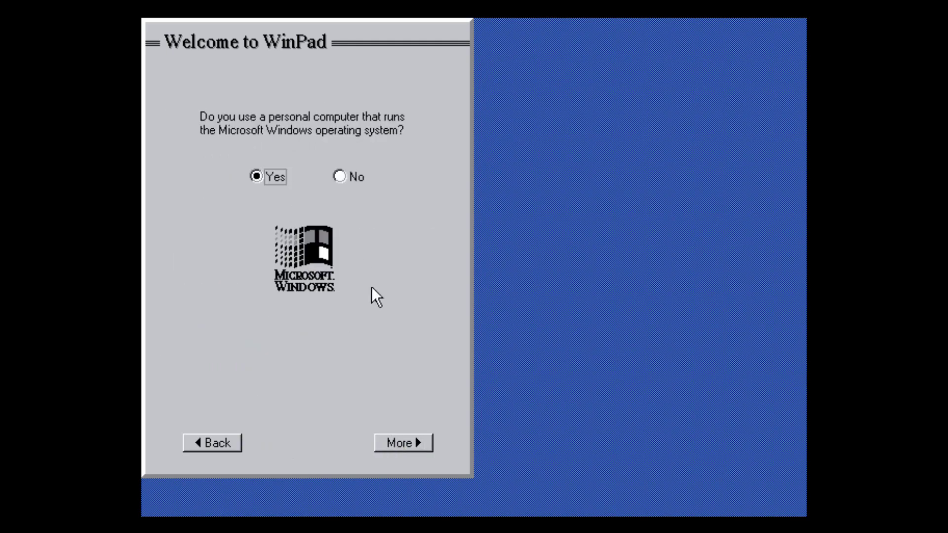
{"action": "left_click", "coordinate": [404, 441]}
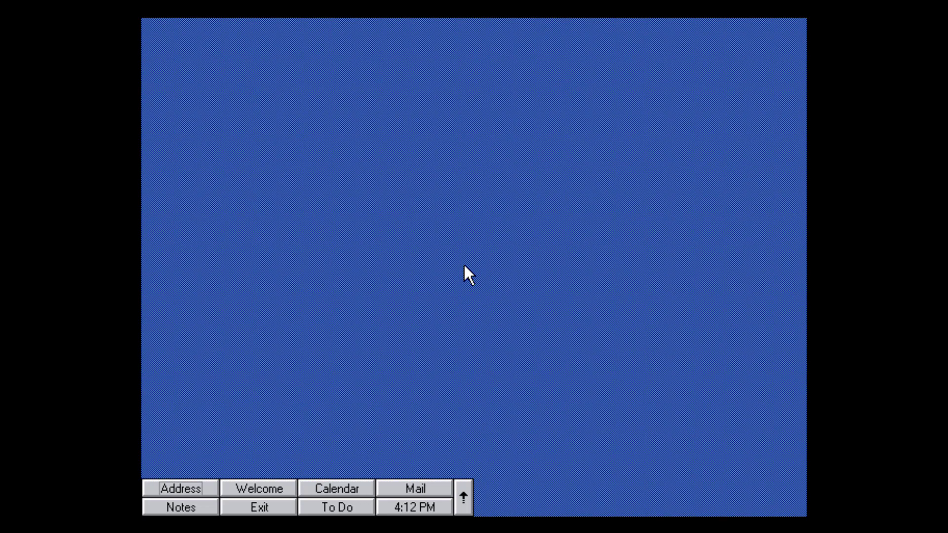
Launch Calendar and Mail, restarting past the HHSOSTSK, HHCALNDR and HHSHELL faults, to reach Mail's Inbox.
{"action": "left_click", "coordinate": [338, 489]}
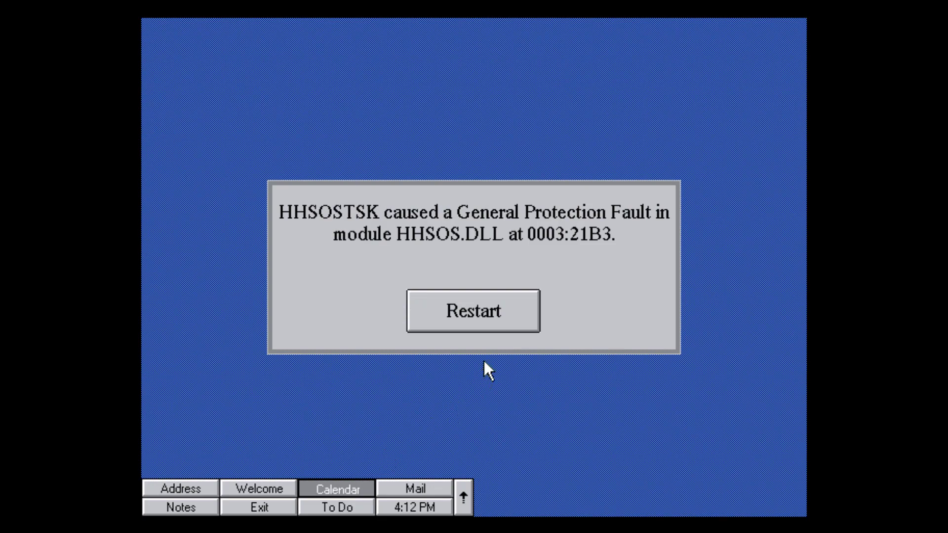
{"action": "left_click", "coordinate": [496, 321]}
{"action": "left_click", "coordinate": [511, 310]}
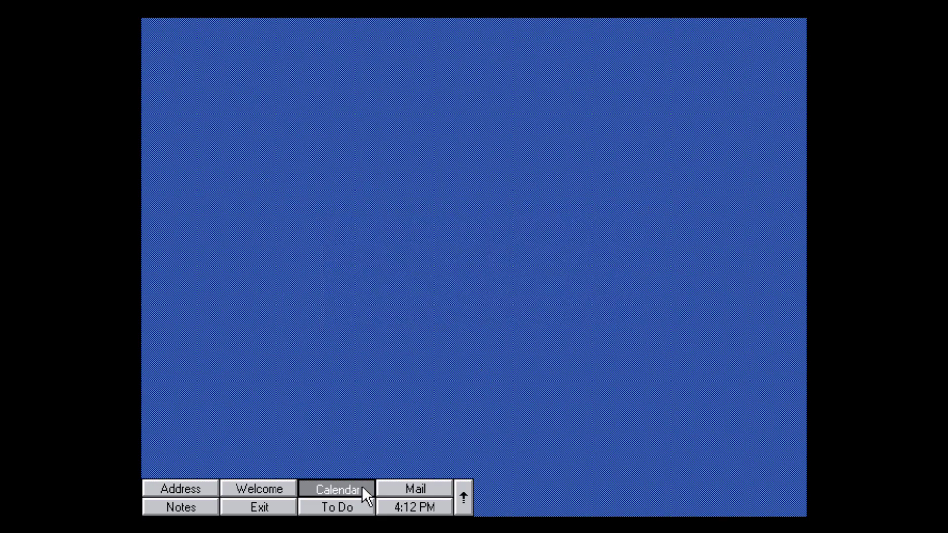
{"action": "left_click", "coordinate": [430, 488]}
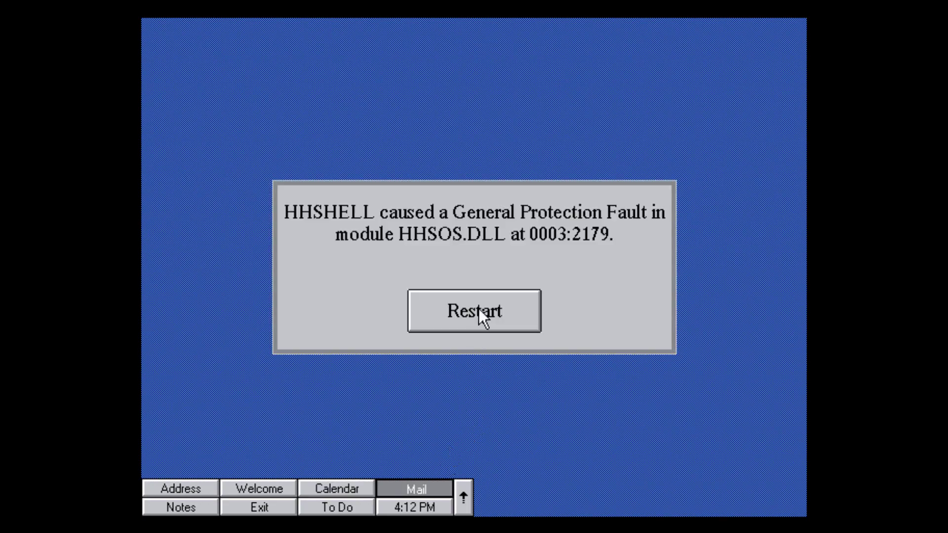
{"action": "left_click", "coordinate": [480, 316]}
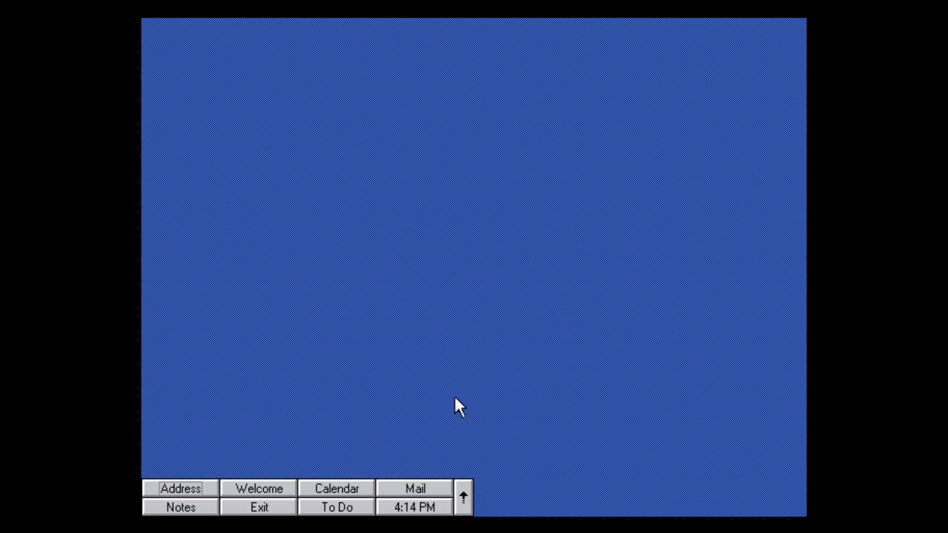
{"action": "left_click", "coordinate": [436, 484]}
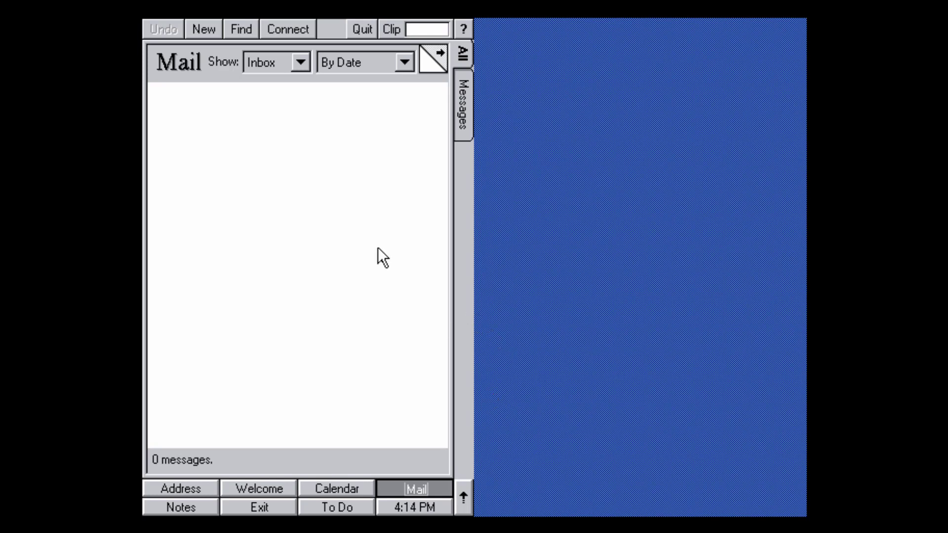
Start a new mail message, typing an e-mail address into Subject and then deleting it.
{"action": "left_click", "coordinate": [205, 32]}
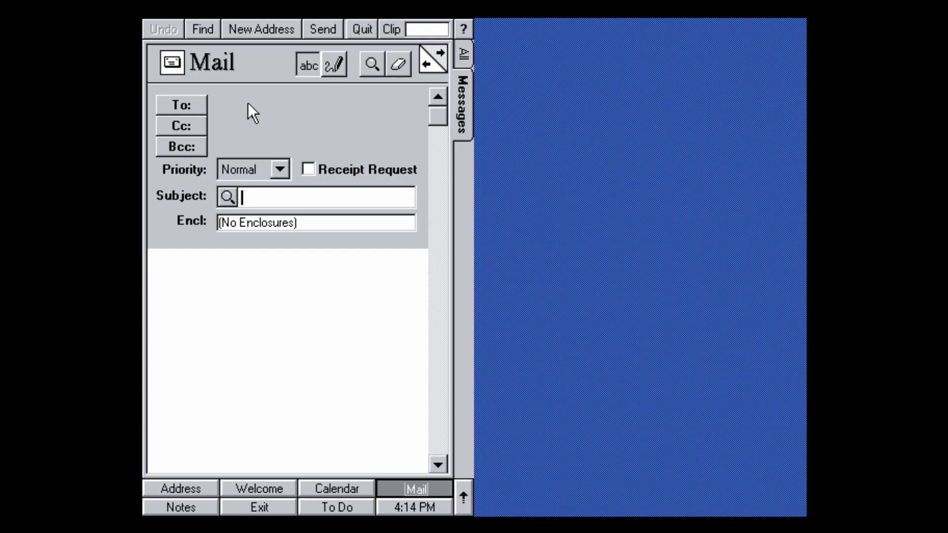
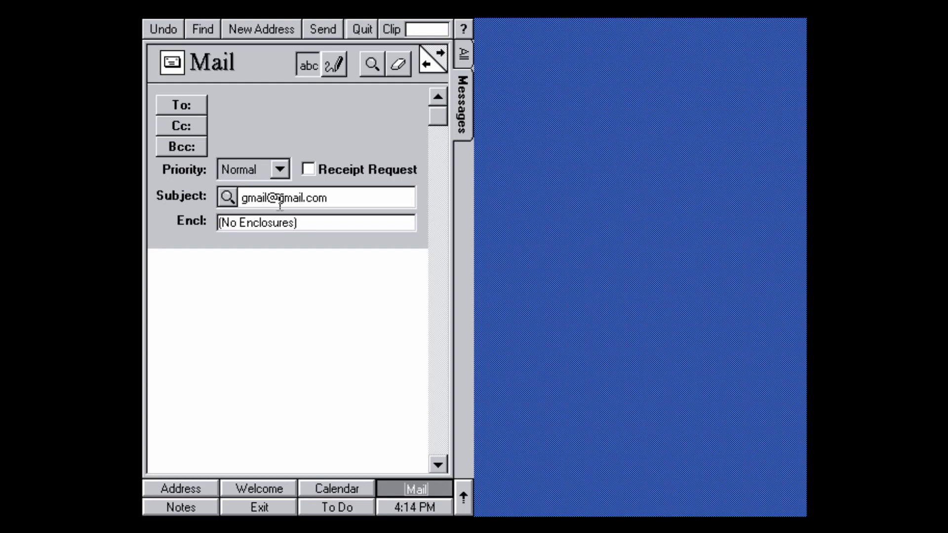
{"action": "left_click", "coordinate": [290, 222]}
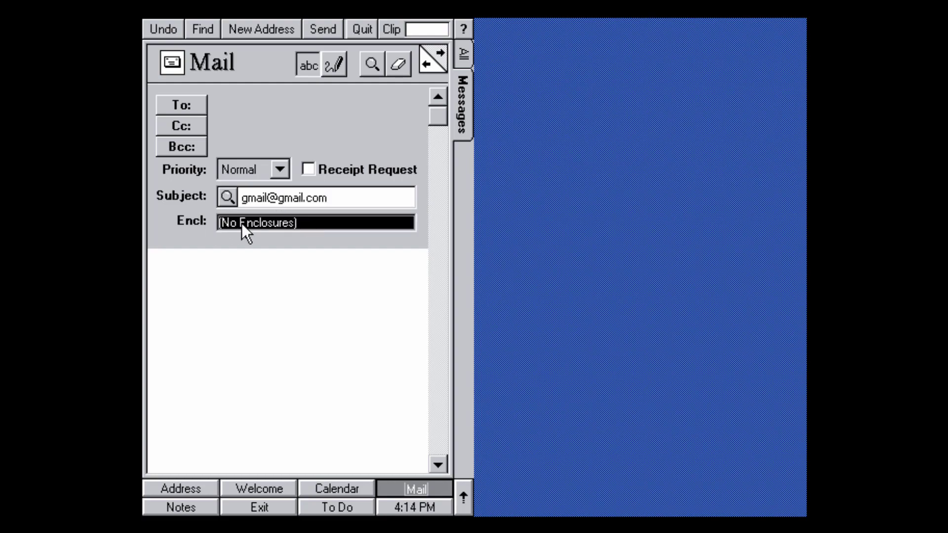
{"action": "double_click", "coordinate": [321, 199]}
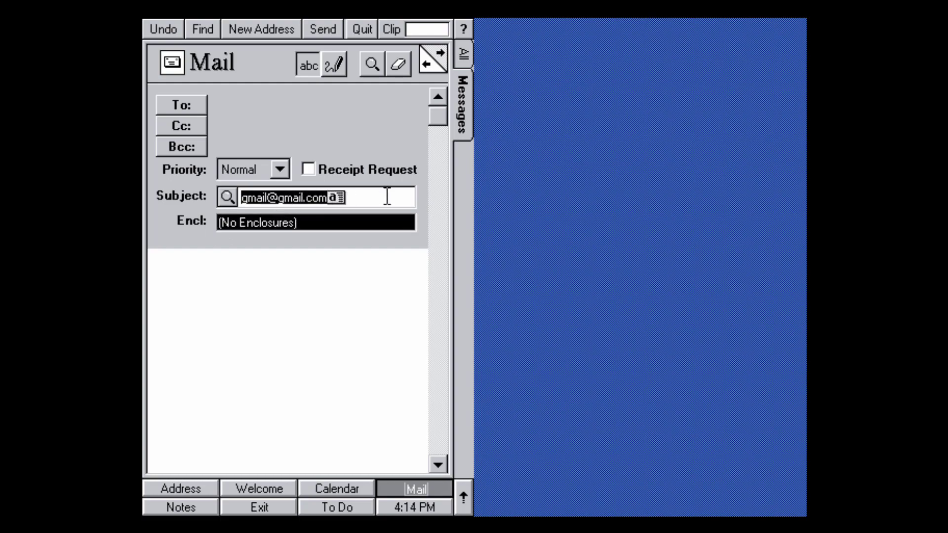
{"action": "key", "text": "Delete"}
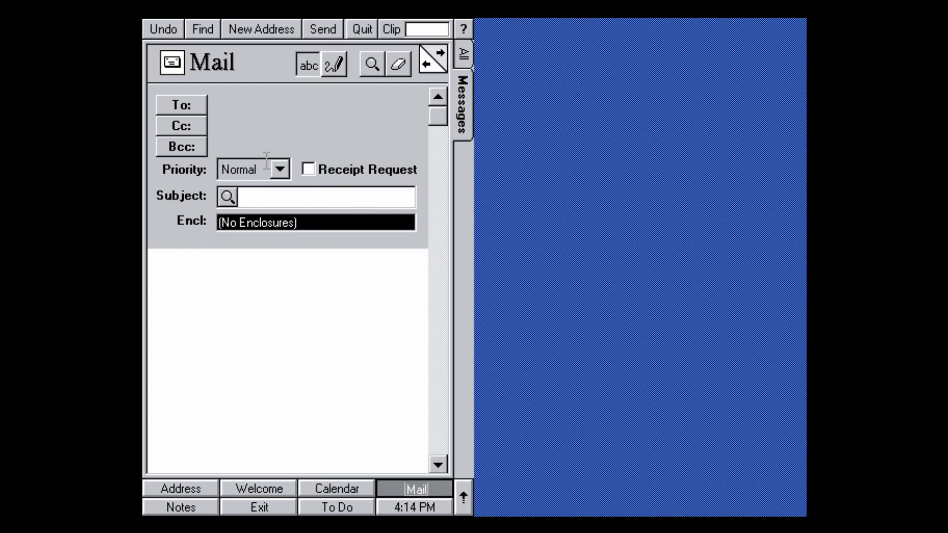
Keep the message priority at Normal and bring up the Mail Addressing book.
{"action": "left_click", "coordinate": [280, 170]}
{"action": "left_click", "coordinate": [239, 201]}
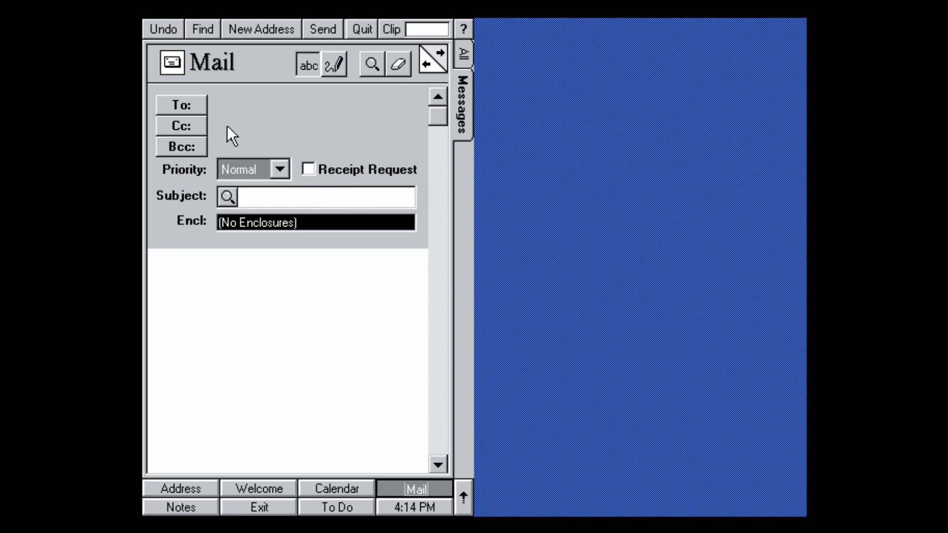
{"action": "left_click", "coordinate": [197, 108]}
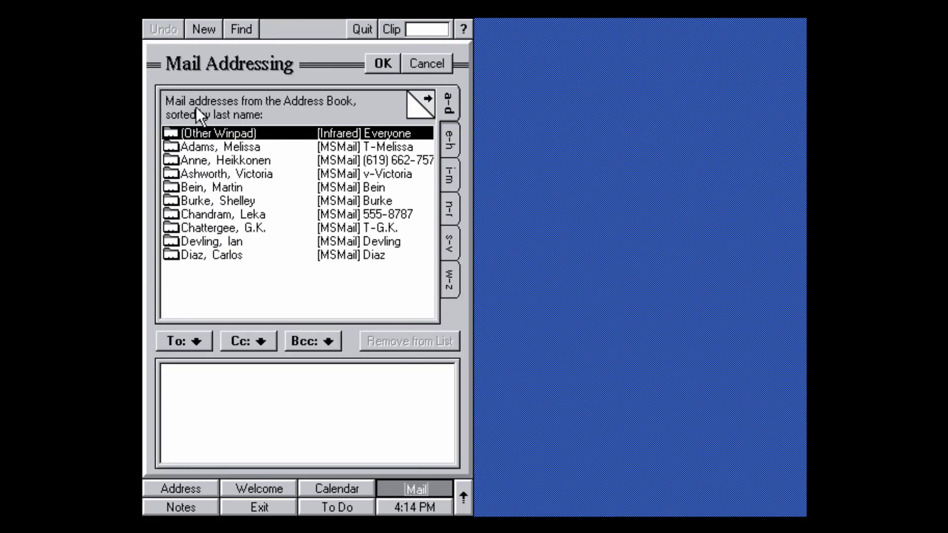
Add the first named contact as a To recipient, plus a lower contact twice.
{"action": "left_click", "coordinate": [251, 147]}
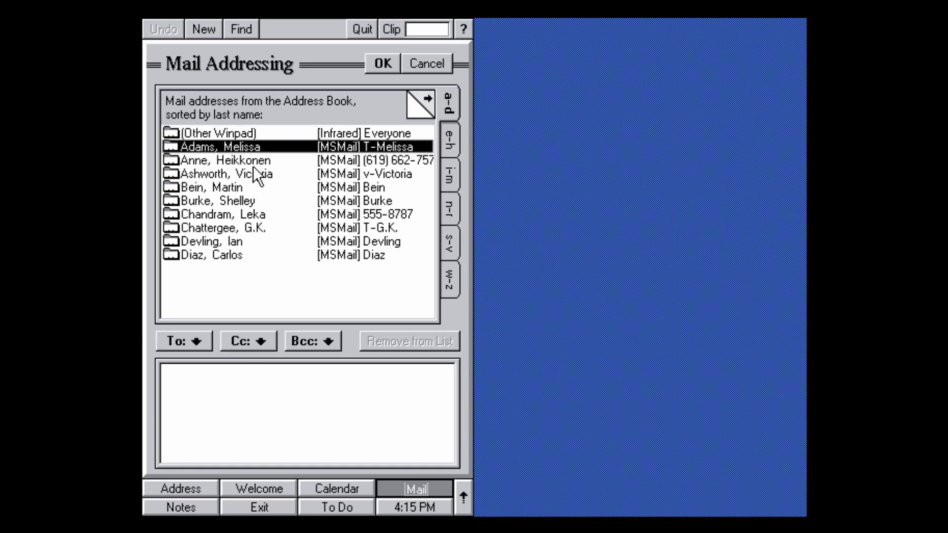
{"action": "left_click", "coordinate": [254, 162]}
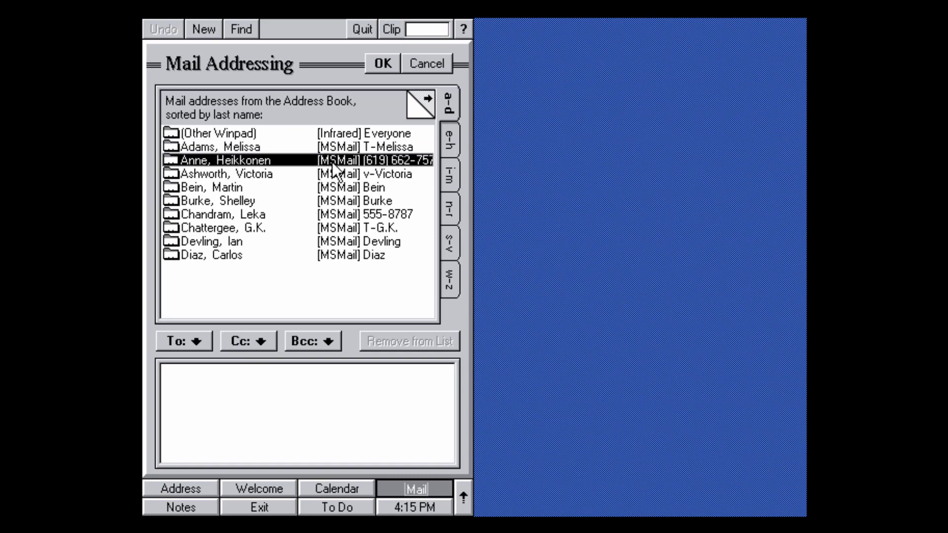
{"action": "left_click", "coordinate": [324, 151]}
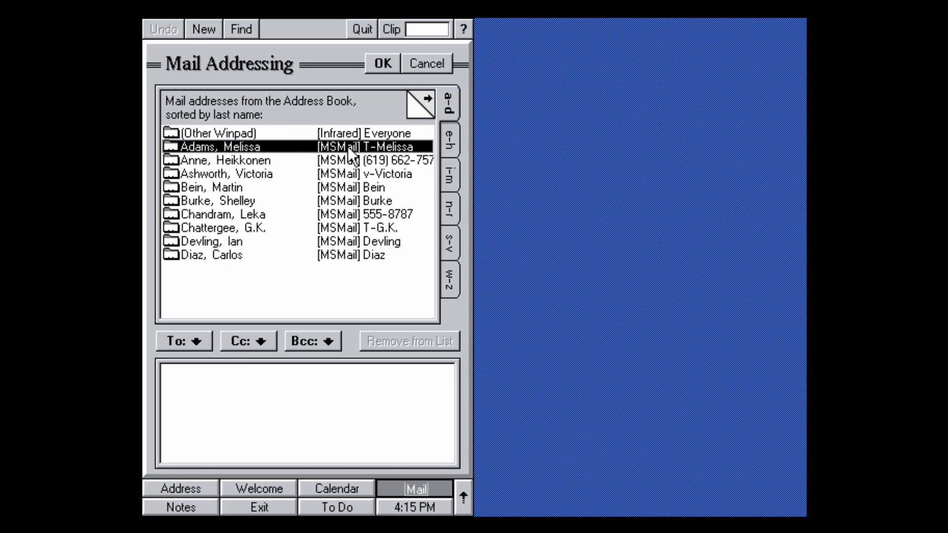
{"action": "left_click", "coordinate": [196, 333]}
{"action": "left_click", "coordinate": [211, 246]}
{"action": "left_click", "coordinate": [185, 341]}
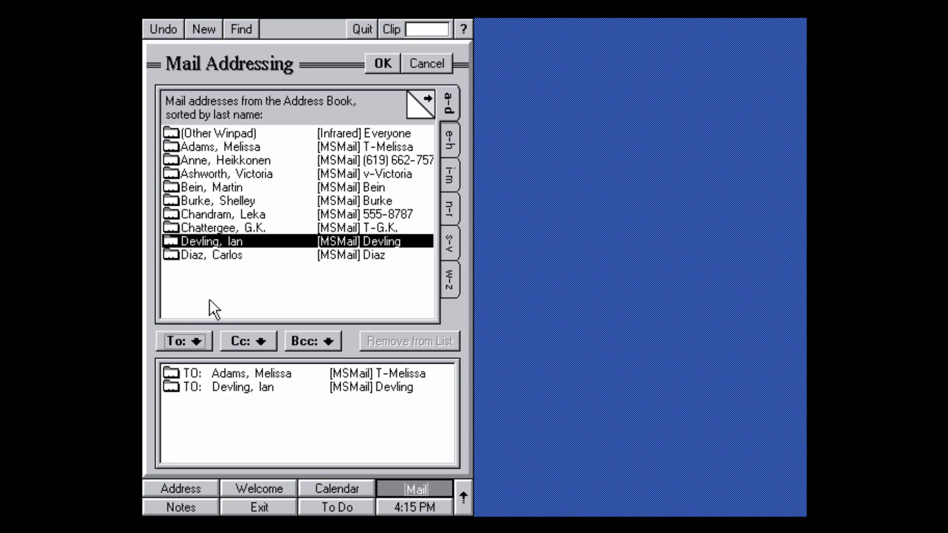
{"action": "key", "text": "Return"}
Add the repeated contact several more times and the last contact, then confirm with OK.
{"action": "left_click", "coordinate": [201, 252]}
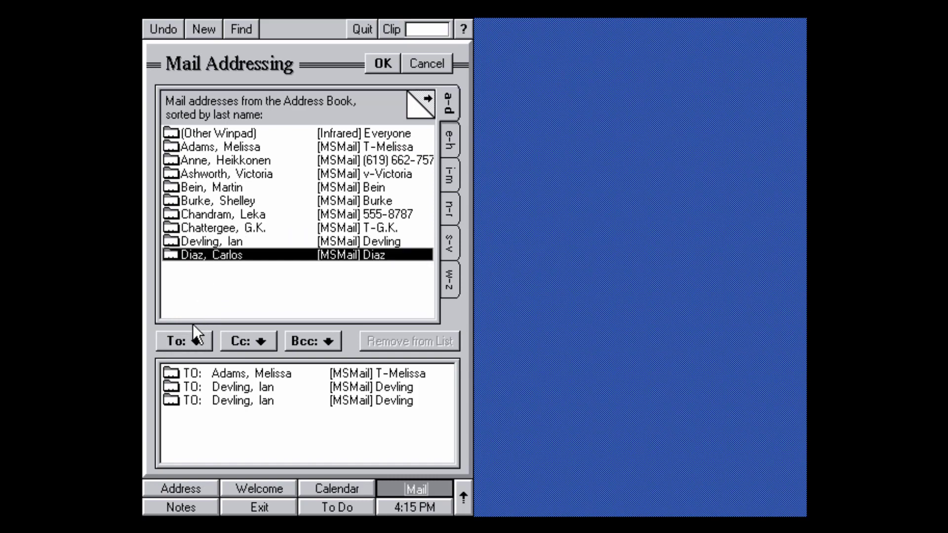
{"action": "left_click", "coordinate": [209, 243]}
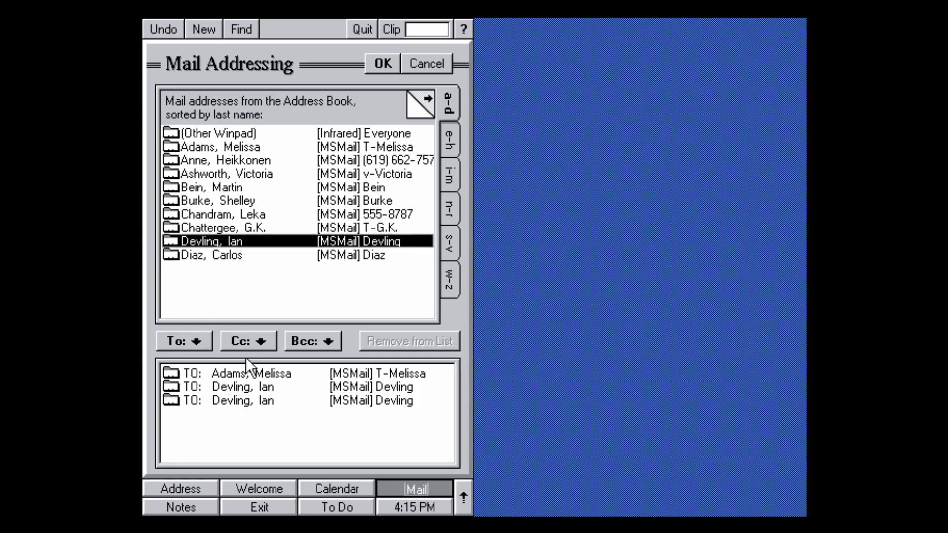
{"action": "left_click", "coordinate": [193, 341]}
{"action": "left_click", "coordinate": [194, 341]}
{"action": "left_click", "coordinate": [194, 341]}
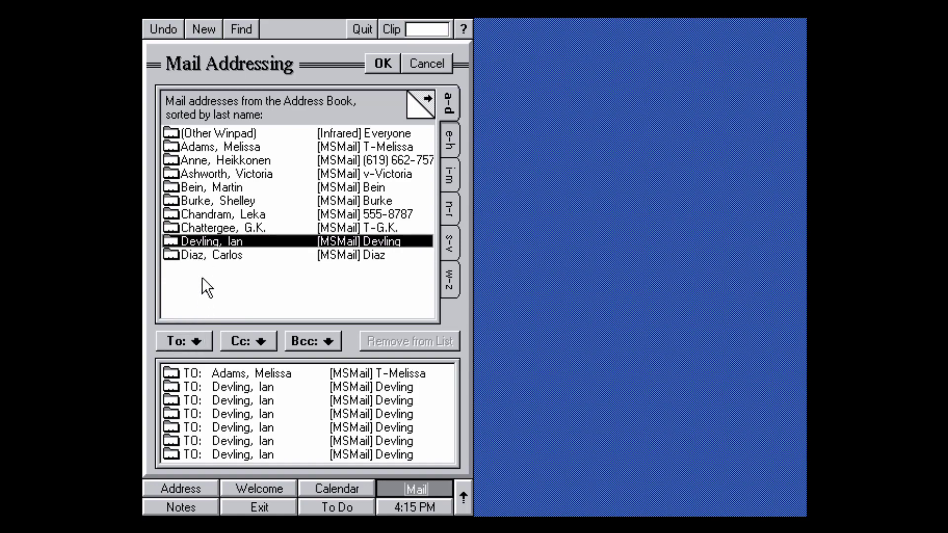
{"action": "left_click", "coordinate": [208, 253]}
{"action": "left_click", "coordinate": [193, 341]}
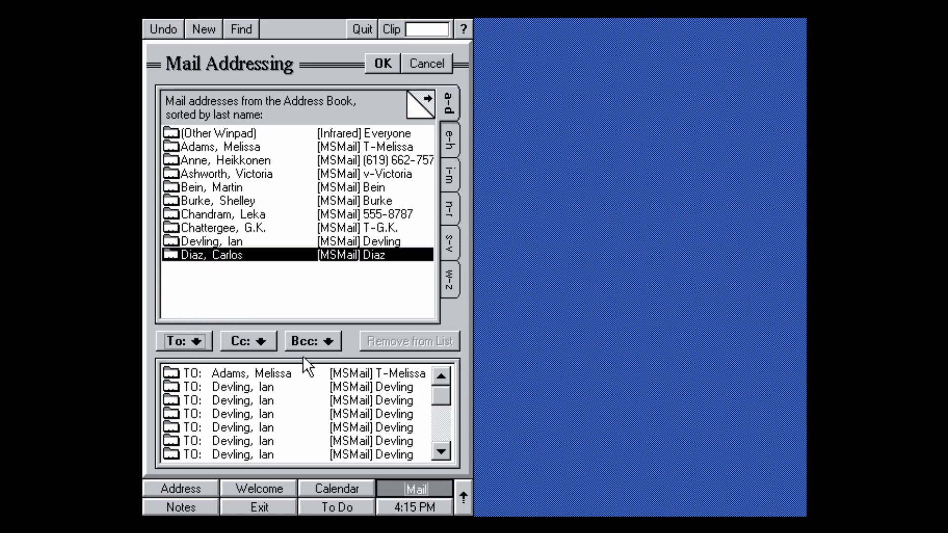
{"action": "left_click_drag", "start_coordinate": [441, 396], "coordinate": [439, 443]}
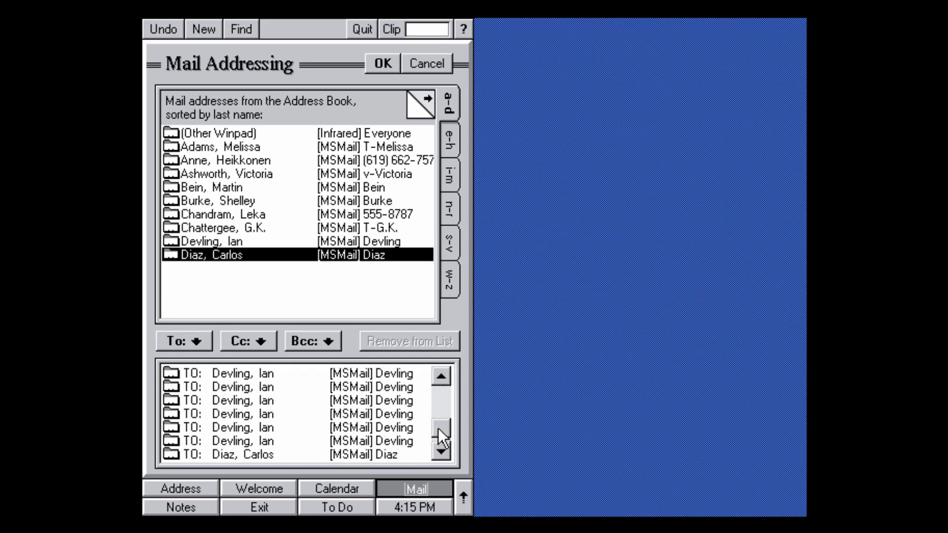
{"action": "left_click_drag", "start_coordinate": [431, 438], "coordinate": [431, 427]}
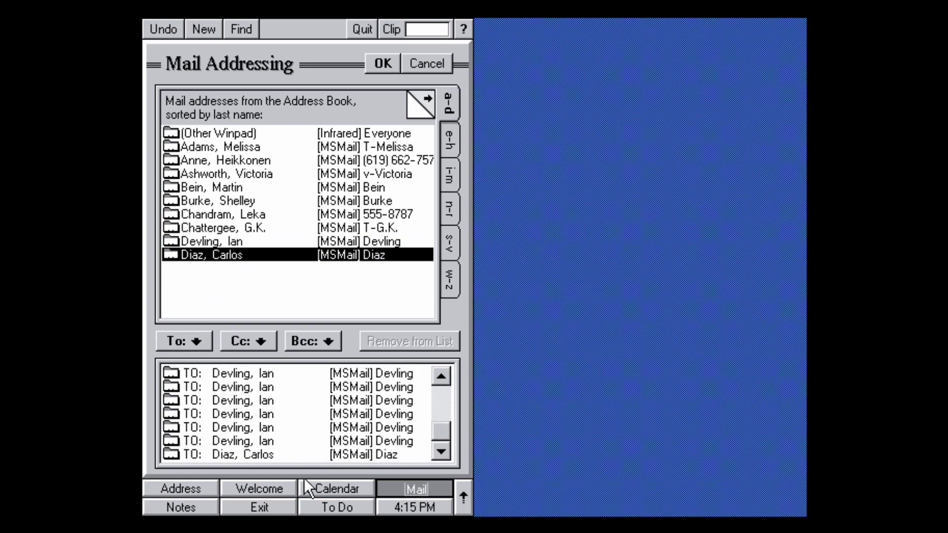
{"action": "left_click", "coordinate": [382, 63]}
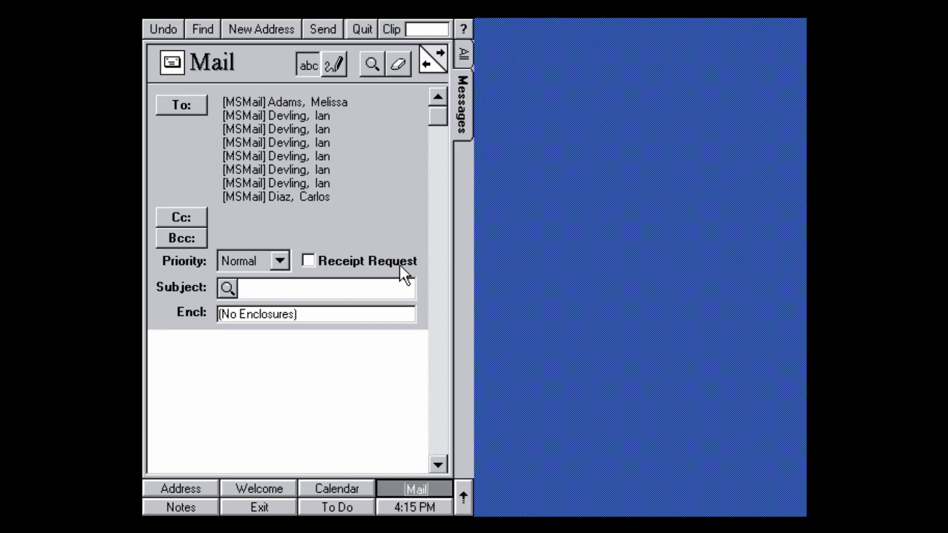
Enter subject 'winpad' and body 'i have found a winpad alpha!', leaving priority at Normal.
{"action": "type", "text": "winpad"}
{"action": "left_click", "coordinate": [360, 330]}
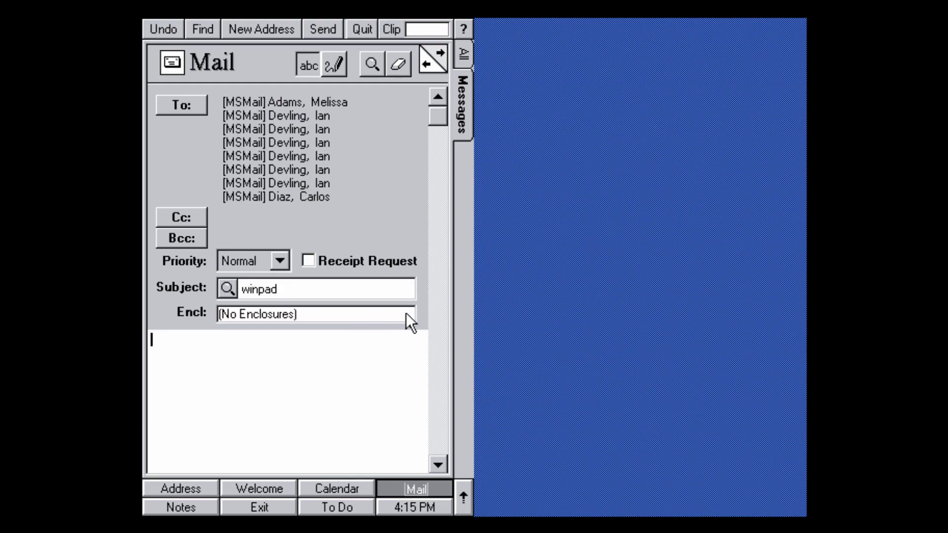
{"action": "type", "text": "i have"}
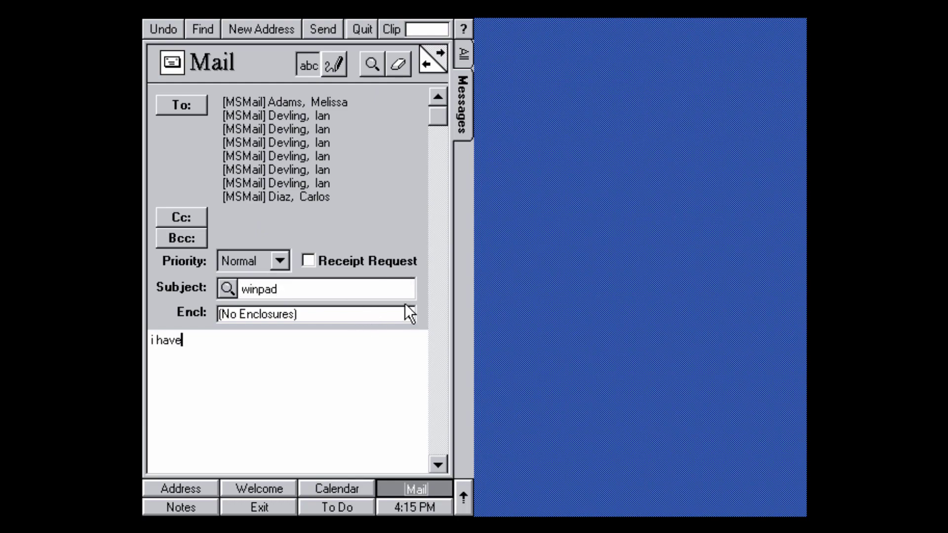
{"action": "type", "text": " found a winpad alpha!"}
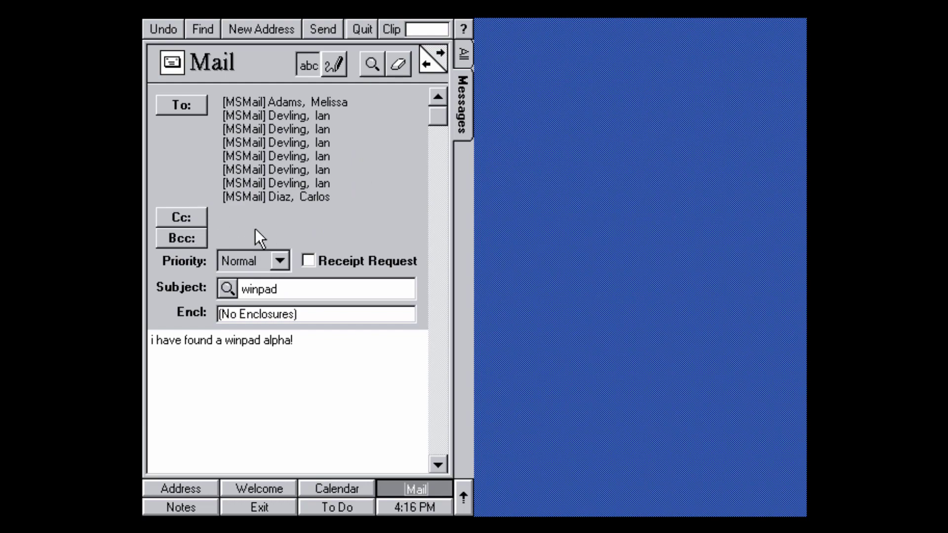
{"action": "left_click", "coordinate": [280, 260]}
{"action": "left_click", "coordinate": [282, 262]}
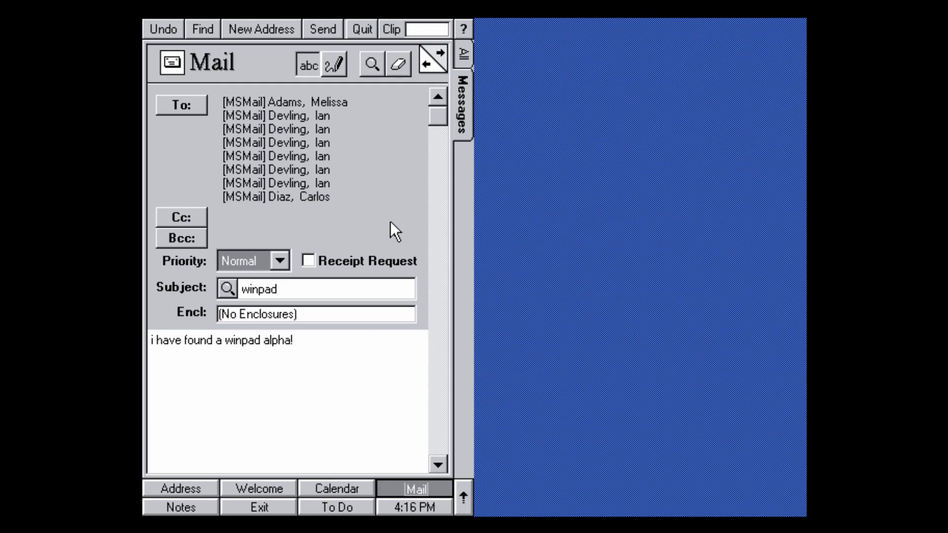
Switch the body to ink, handwrite 'Hi' below the text, then bring up the keyboard editor.
{"action": "left_click", "coordinate": [401, 64]}
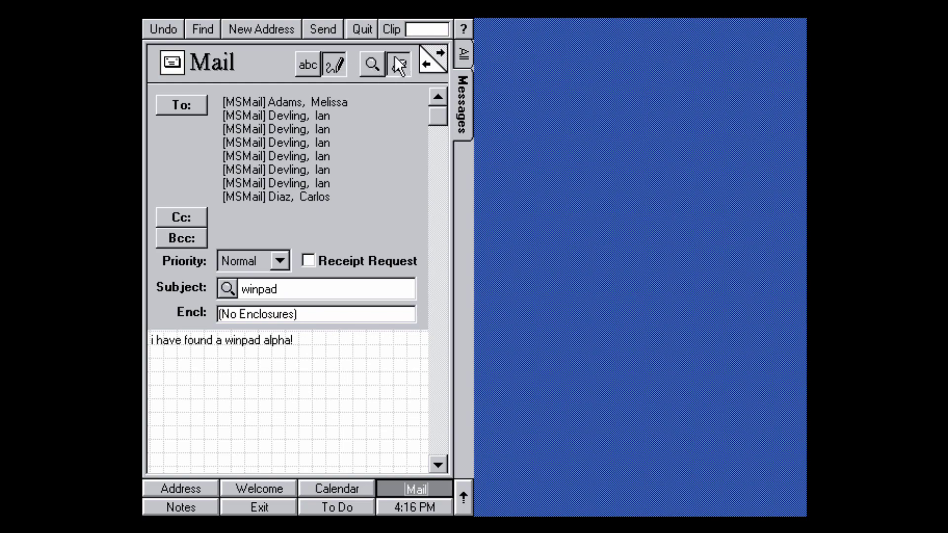
{"action": "left_click_drag", "start_coordinate": [193, 365], "coordinate": [186, 440]}
{"action": "left_click_drag", "start_coordinate": [219, 376], "coordinate": [211, 447]}
{"action": "left_click_drag", "start_coordinate": [193, 399], "coordinate": [219, 406]}
{"action": "left_click_drag", "start_coordinate": [258, 380], "coordinate": [249, 440]}
{"action": "left_click", "coordinate": [263, 363]}
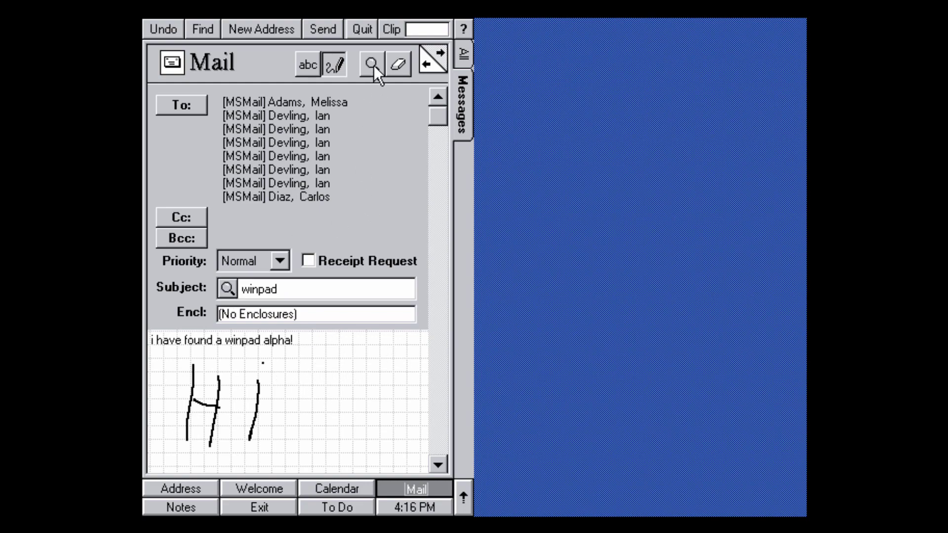
{"action": "left_click", "coordinate": [222, 340]}
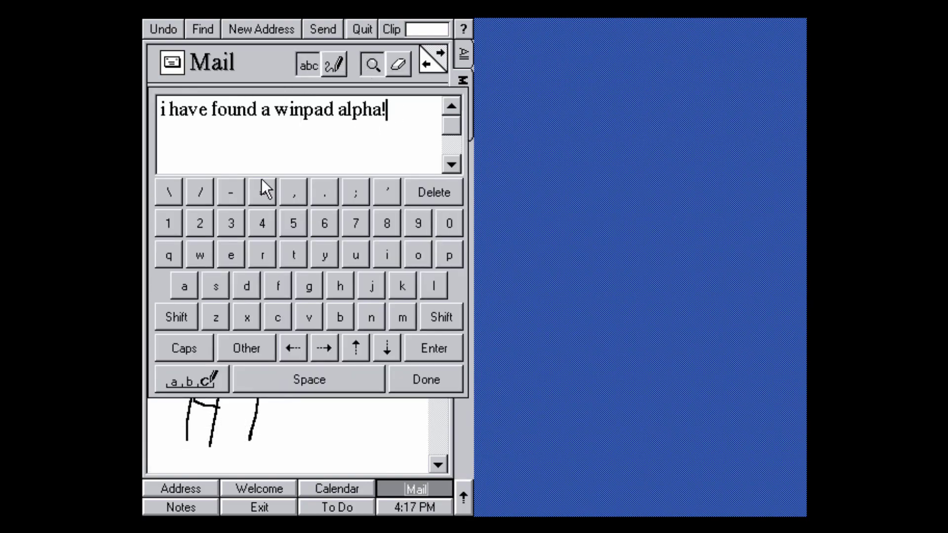
Close the keyboard editor and send the mail so it queues in the Outbox.
{"action": "left_click", "coordinate": [366, 62]}
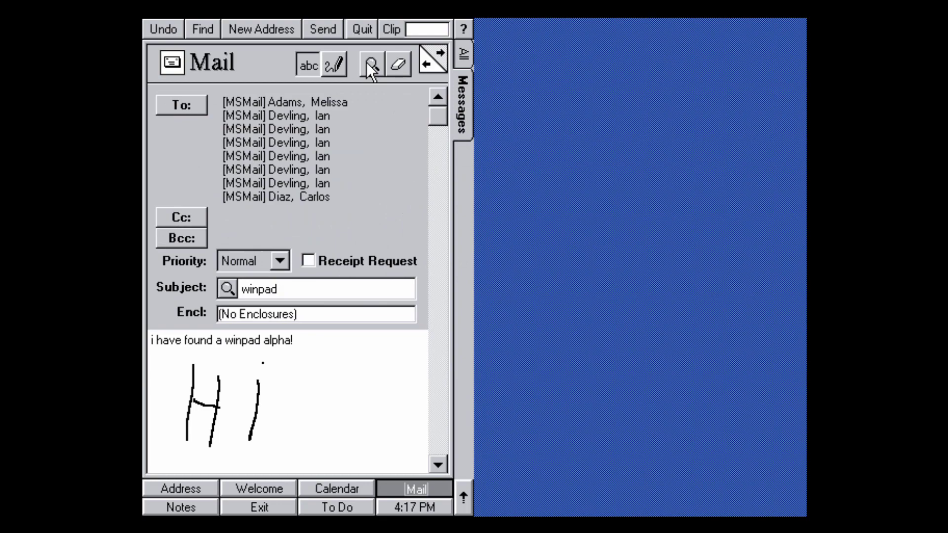
{"action": "left_click", "coordinate": [439, 51]}
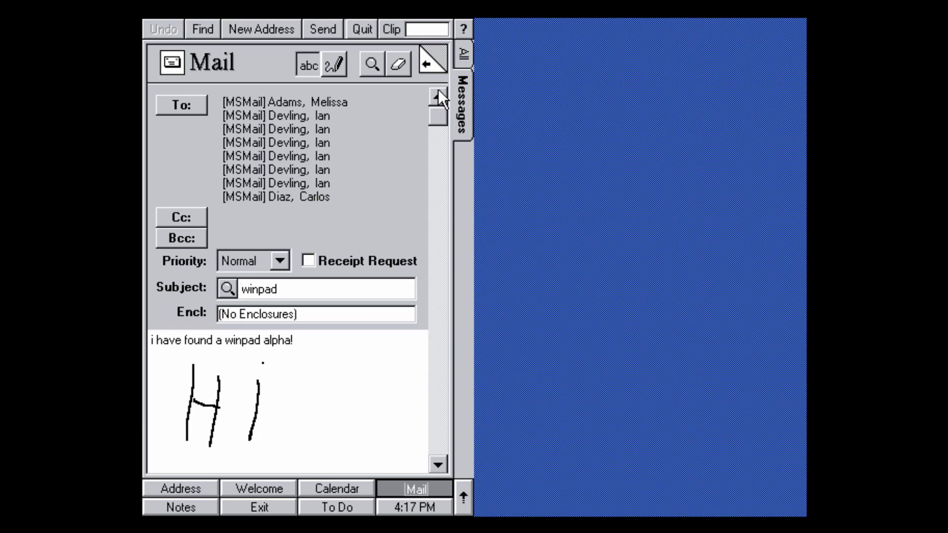
{"action": "left_click", "coordinate": [327, 29]}
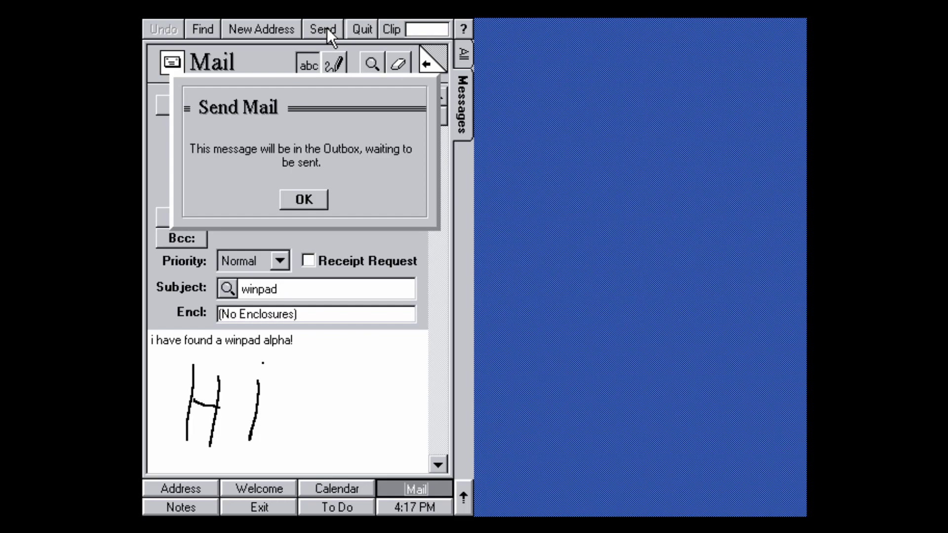
Acknowledge the Outbox notice with OK and connect to bring up the Switchboard.
{"action": "left_click", "coordinate": [305, 200]}
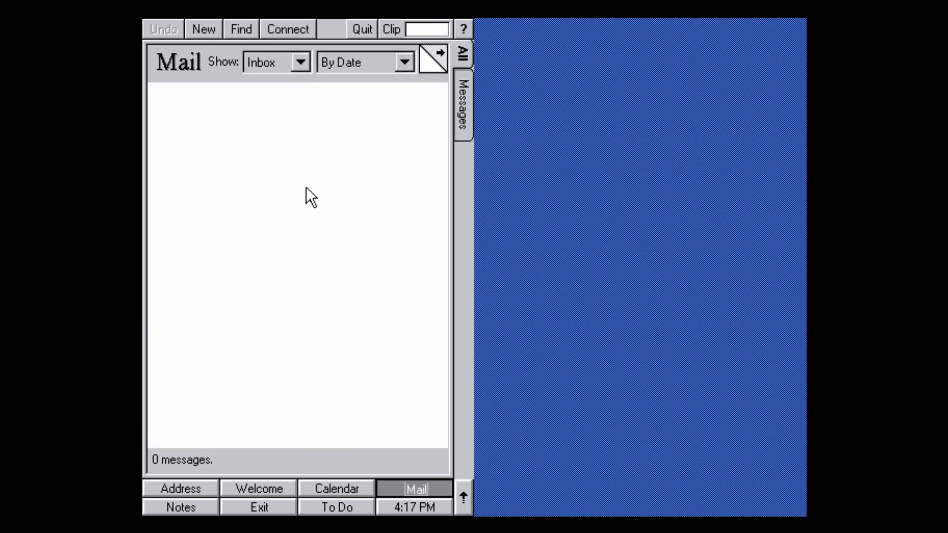
{"action": "left_click", "coordinate": [289, 30]}
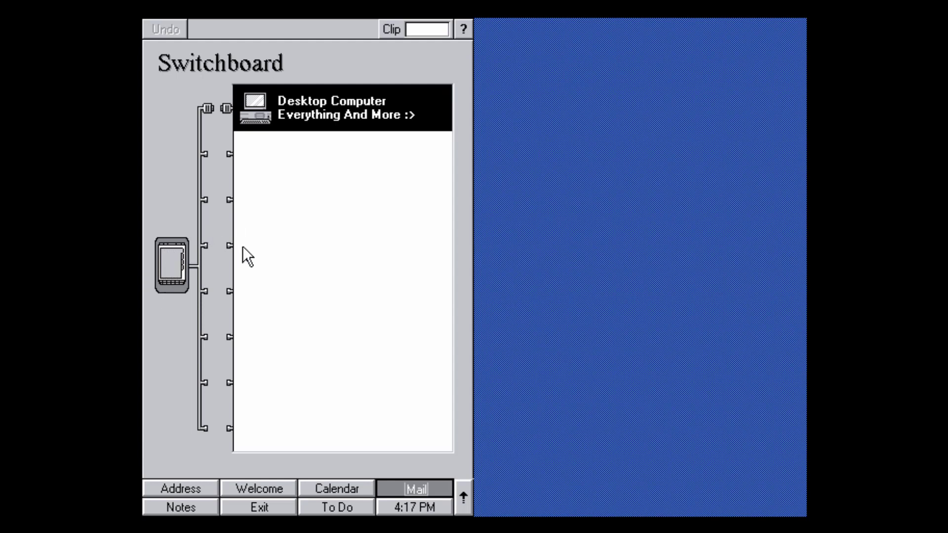
{"action": "left_click", "coordinate": [327, 111]}
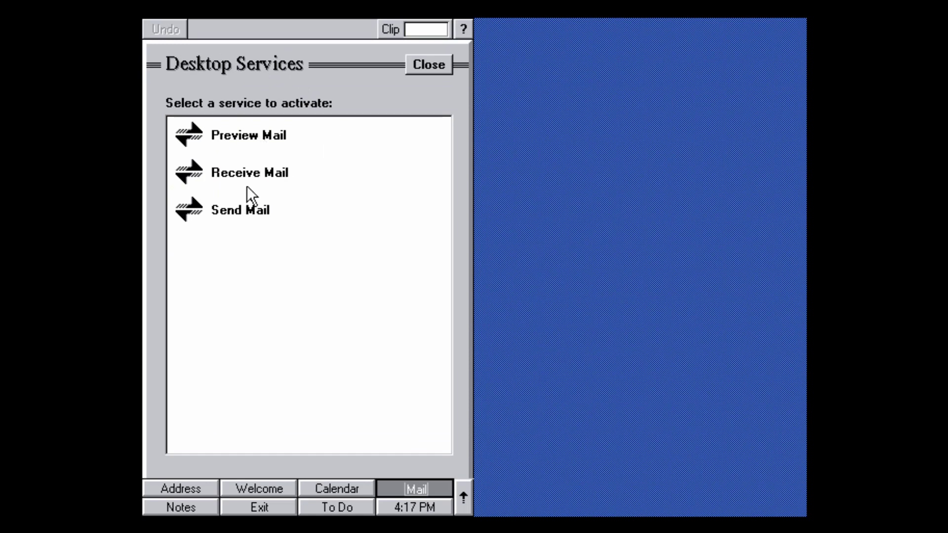
{"action": "left_click", "coordinate": [255, 209]}
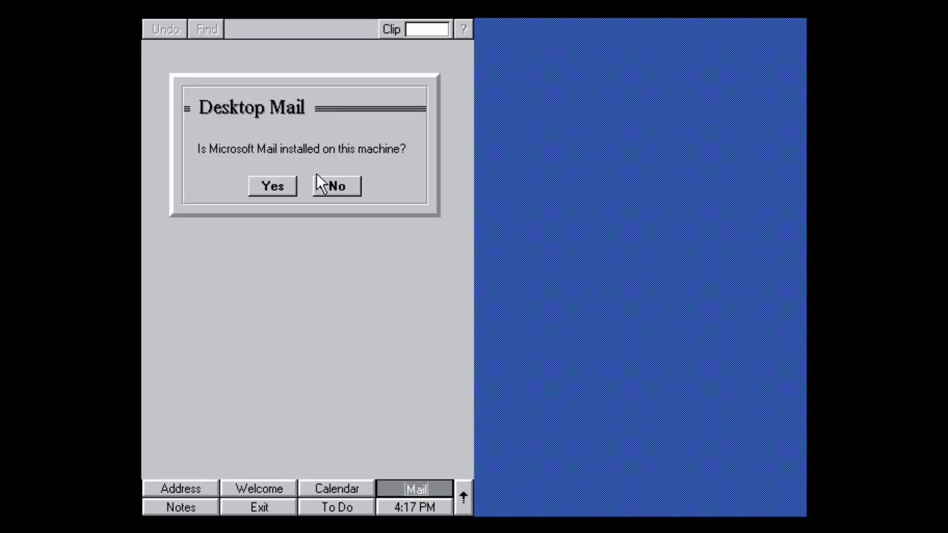
{"action": "left_click", "coordinate": [273, 186]}
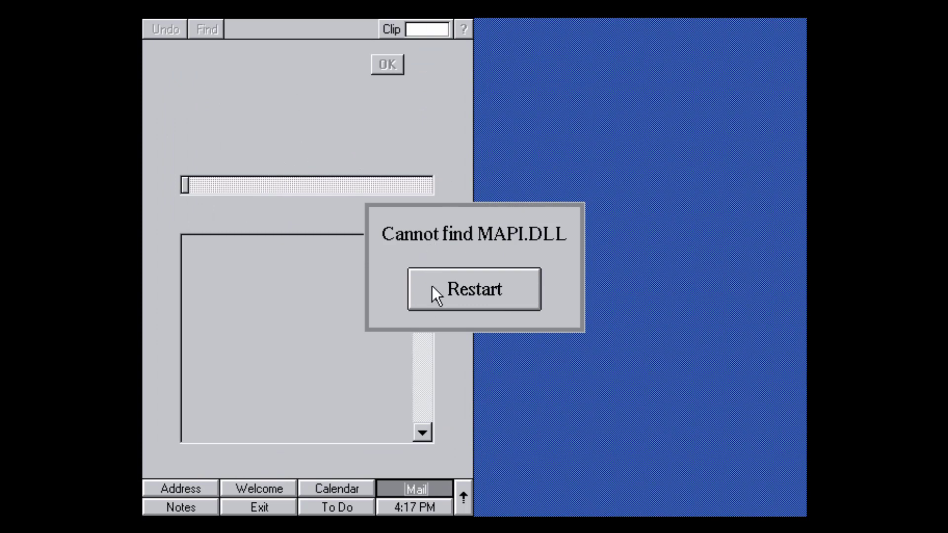
{"action": "left_click", "coordinate": [455, 293]}
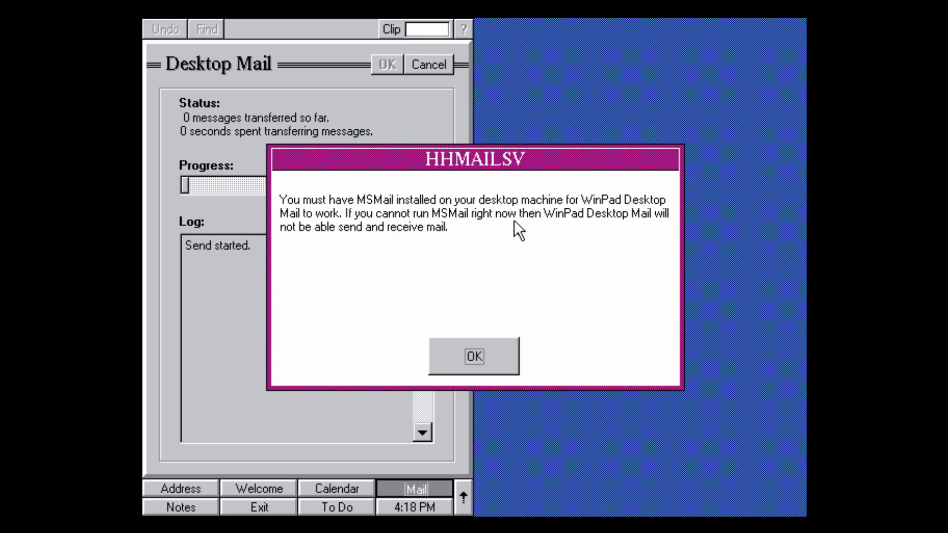
{"action": "left_click", "coordinate": [472, 351]}
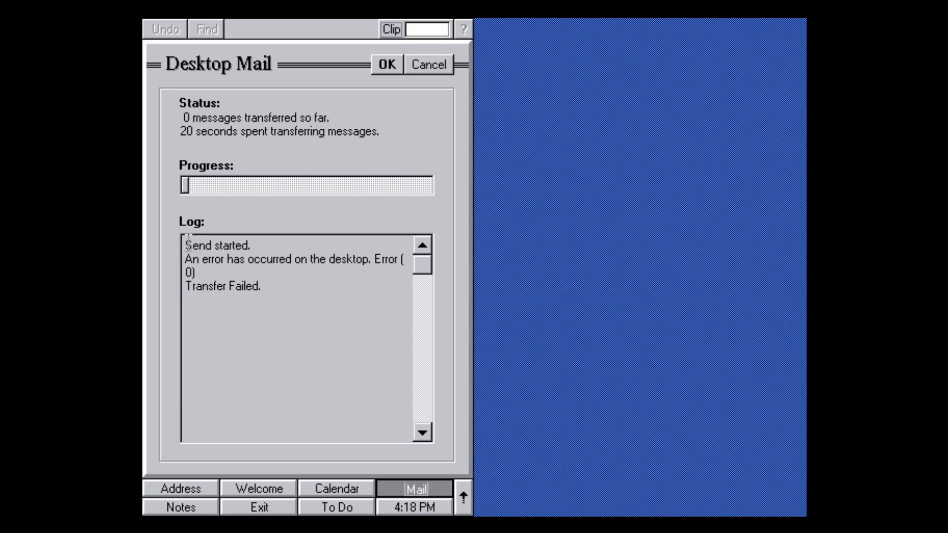
{"action": "left_click_drag", "start_coordinate": [185, 243], "coordinate": [265, 285]}
{"action": "left_click", "coordinate": [289, 287]}
{"action": "left_click", "coordinate": [384, 67]}
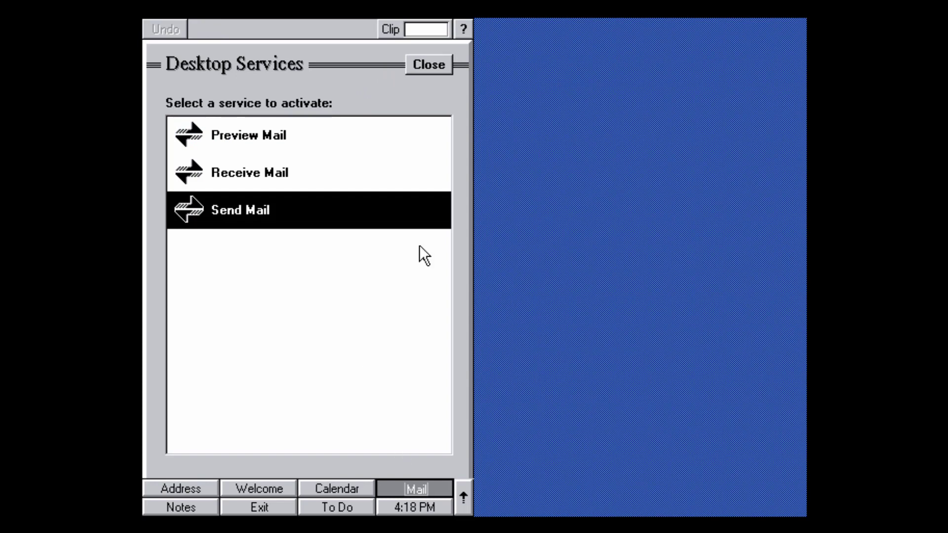
{"action": "left_click", "coordinate": [423, 65]}
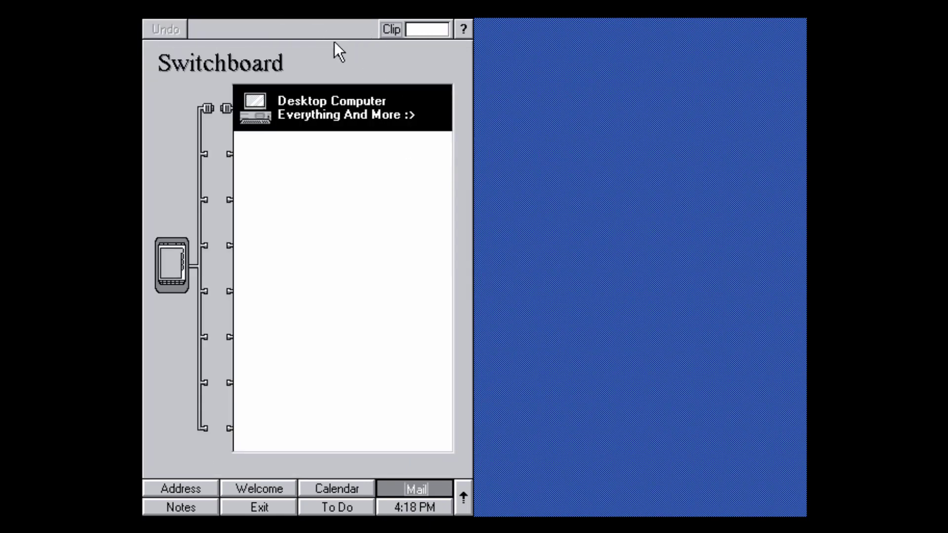
Show the notes list and open the 'Winpad location' note with its US map.
{"action": "left_click", "coordinate": [181, 509]}
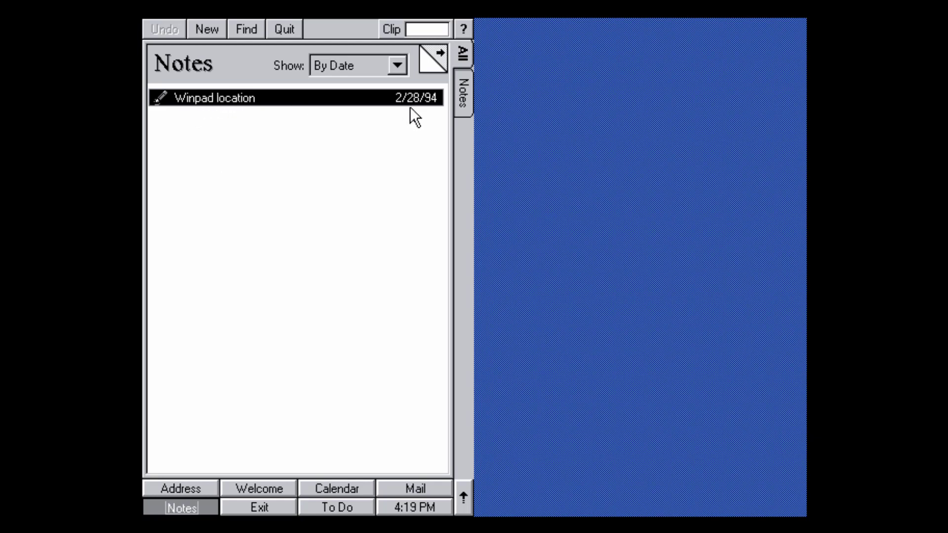
{"action": "double_click", "coordinate": [220, 99]}
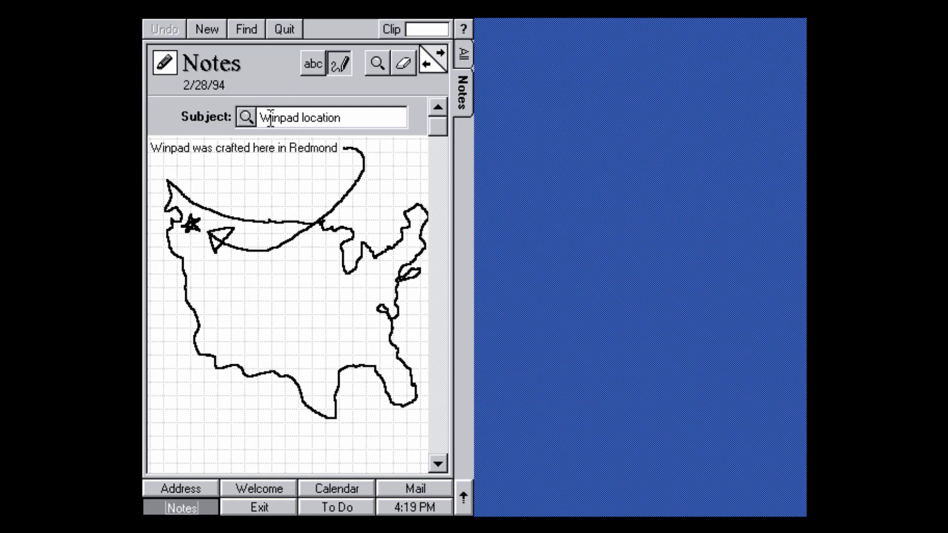
Create a new note and handwrite 'Hello World' on it.
{"action": "left_click", "coordinate": [207, 30]}
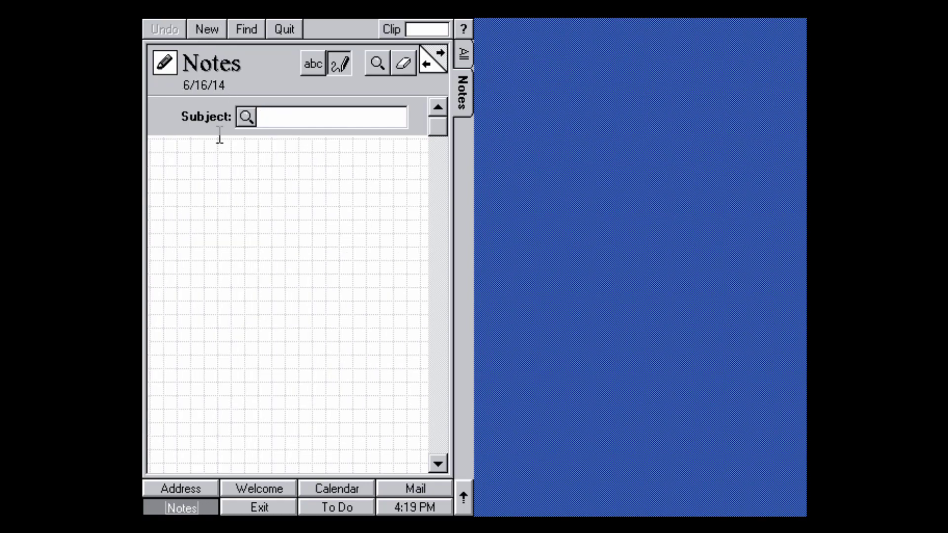
{"action": "left_click_drag", "start_coordinate": [172, 152], "coordinate": [175, 222]}
{"action": "mouse_move", "coordinate": [195, 161]}
{"action": "left_mouse_down"}
{"action": "mouse_move", "coordinate": [194, 218]}
{"action": "mouse_move", "coordinate": [214, 188]}
{"action": "left_mouse_up"}
{"action": "mouse_move", "coordinate": [238, 209]}
{"action": "left_mouse_down"}
{"action": "mouse_move", "coordinate": [253, 212]}
{"action": "mouse_move", "coordinate": [235, 182]}
{"action": "mouse_move", "coordinate": [262, 212]}
{"action": "left_mouse_up"}
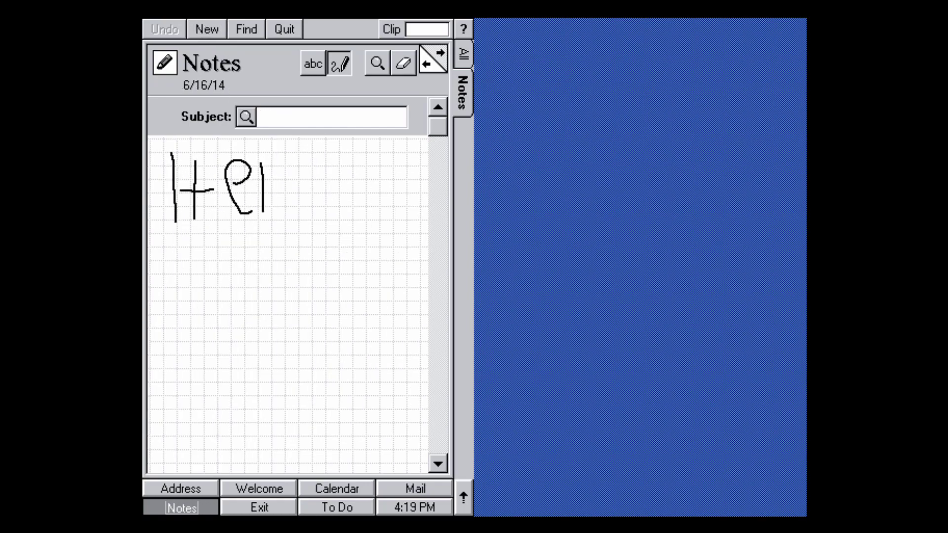
{"action": "left_click_drag", "start_coordinate": [282, 166], "coordinate": [282, 207]}
{"action": "mouse_move", "coordinate": [315, 173]}
{"action": "left_mouse_down"}
{"action": "mouse_move", "coordinate": [305, 214]}
{"action": "mouse_move", "coordinate": [322, 173]}
{"action": "left_mouse_up"}
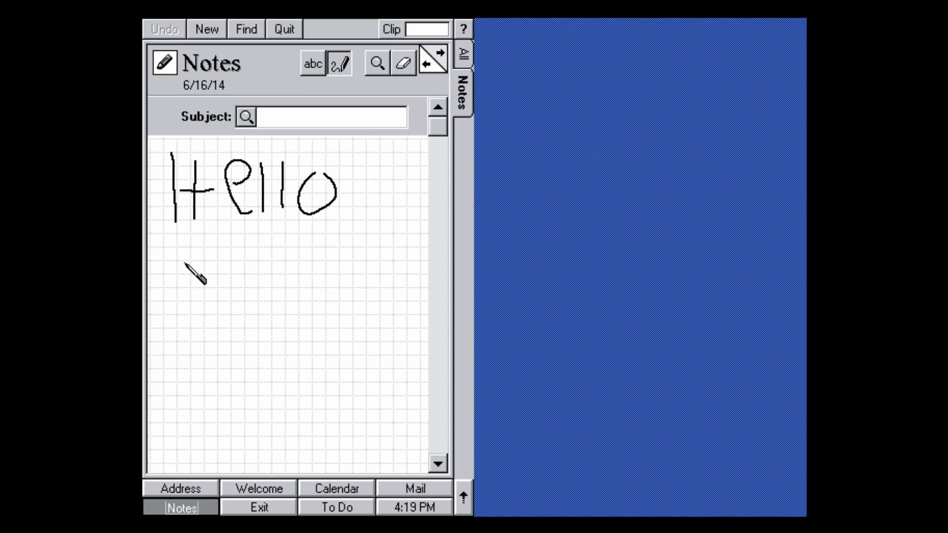
{"action": "mouse_move", "coordinate": [178, 263]}
{"action": "left_mouse_down"}
{"action": "mouse_move", "coordinate": [217, 293]}
{"action": "mouse_move", "coordinate": [241, 246]}
{"action": "left_mouse_up"}
{"action": "mouse_move", "coordinate": [254, 269]}
{"action": "left_mouse_down"}
{"action": "mouse_move", "coordinate": [263, 252]}
{"action": "mouse_move", "coordinate": [253, 269]}
{"action": "mouse_move", "coordinate": [264, 262]}
{"action": "left_mouse_up"}
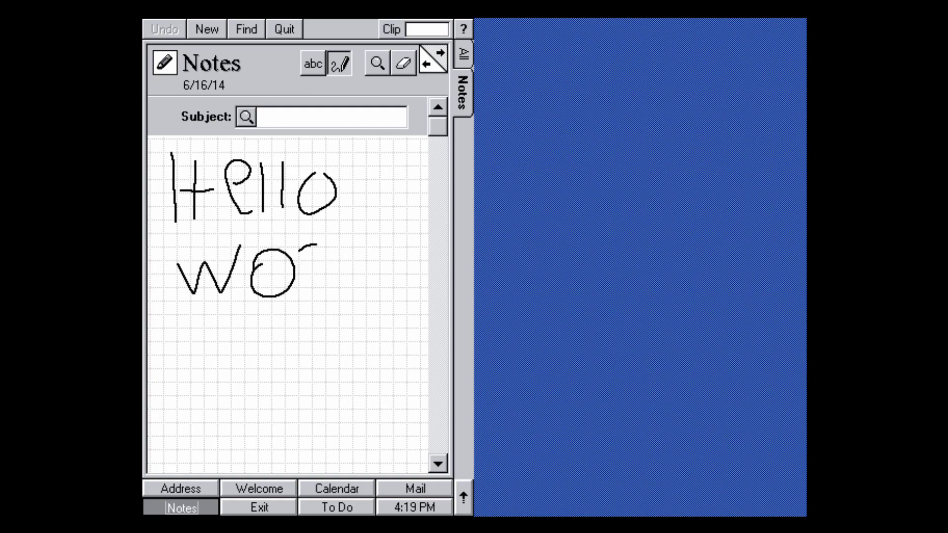
{"action": "left_click", "coordinate": [349, 243]}
{"action": "mouse_move", "coordinate": [306, 298]}
{"action": "left_mouse_down"}
{"action": "mouse_move", "coordinate": [298, 255]}
{"action": "mouse_move", "coordinate": [331, 298]}
{"action": "left_mouse_up"}
{"action": "left_click_drag", "start_coordinate": [349, 244], "coordinate": [348, 291]}
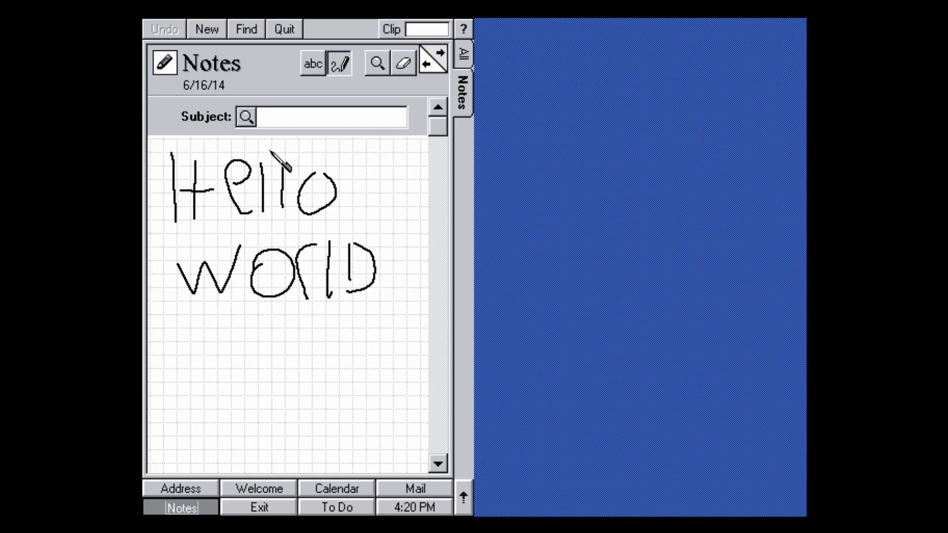
Replace the note's default subject with 'hi'.
{"action": "left_click", "coordinate": [443, 50]}
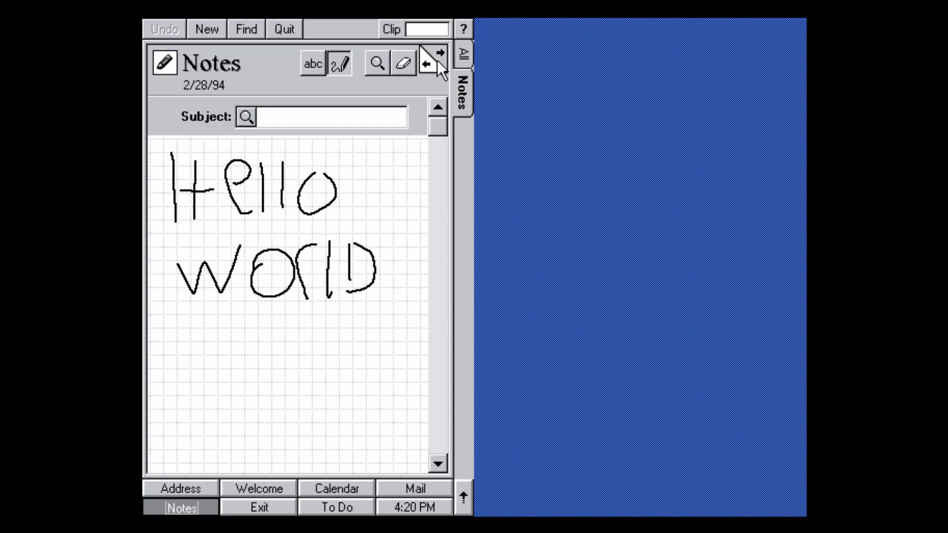
{"action": "left_click", "coordinate": [429, 64]}
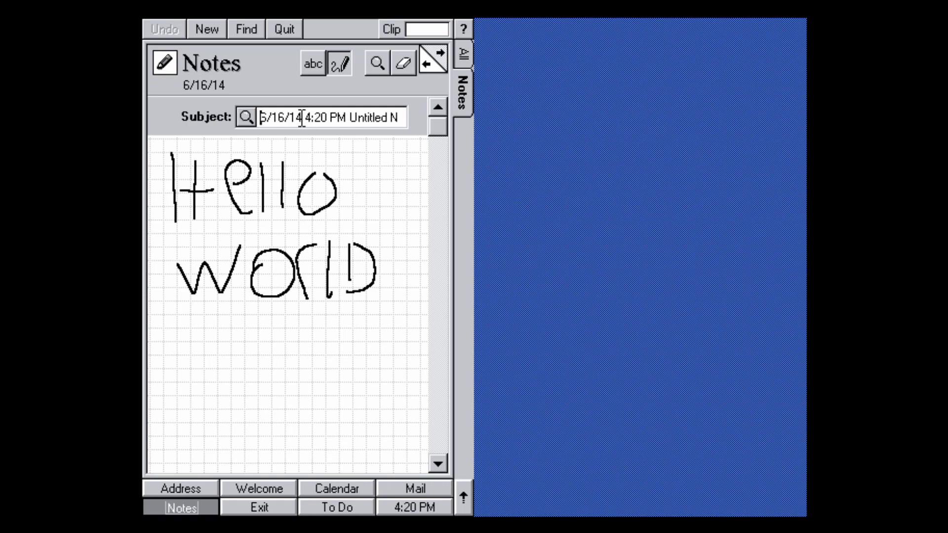
{"action": "left_click_drag", "start_coordinate": [259, 117], "coordinate": [480, 120]}
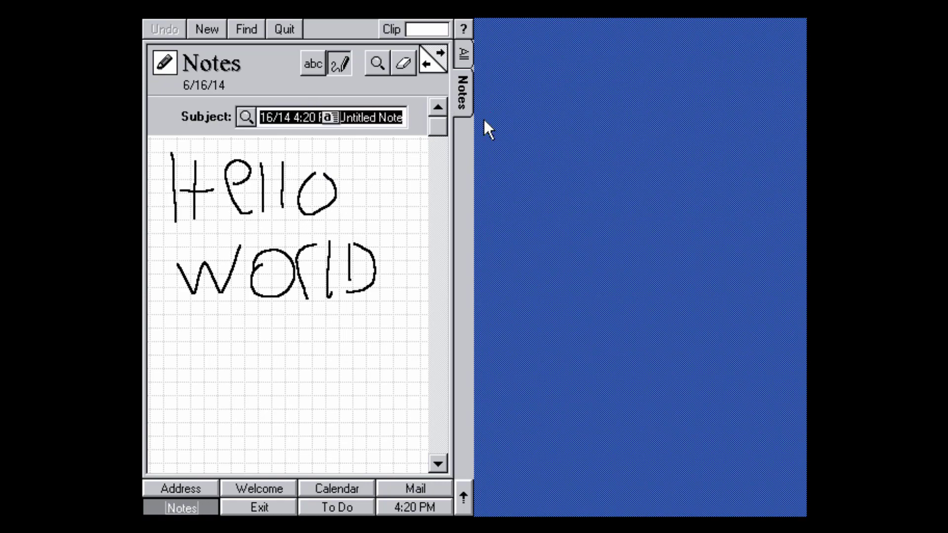
{"action": "type", "text": "hi"}
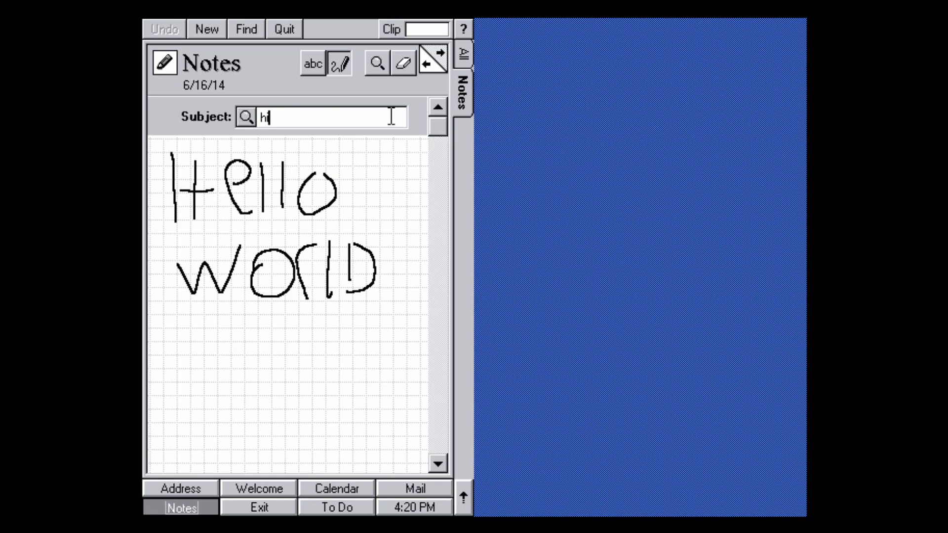
Switch the note body to typed abc mode, type 'hi', and quit Notes.
{"action": "left_click", "coordinate": [444, 52]}
{"action": "left_click", "coordinate": [431, 62]}
{"action": "left_click", "coordinate": [314, 68]}
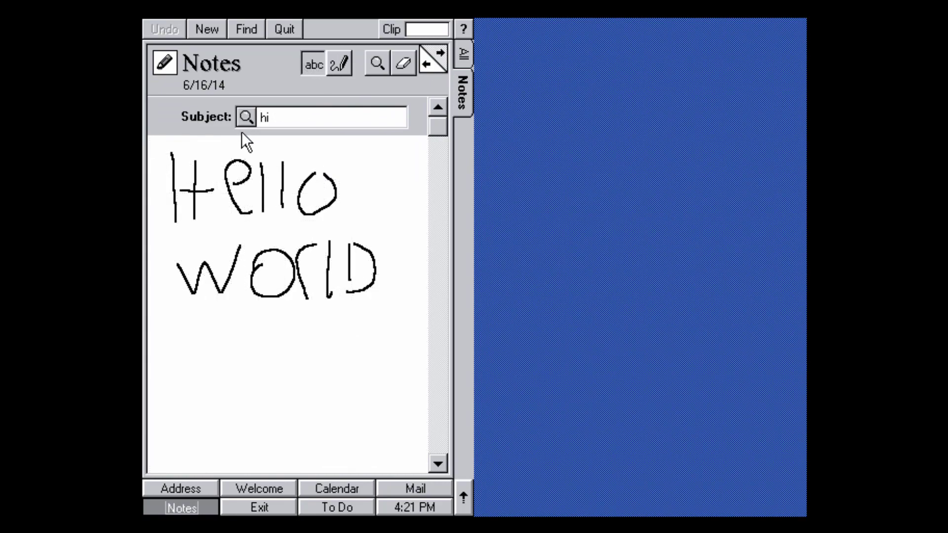
{"action": "type", "text": "hi"}
{"action": "left_click", "coordinate": [291, 32]}
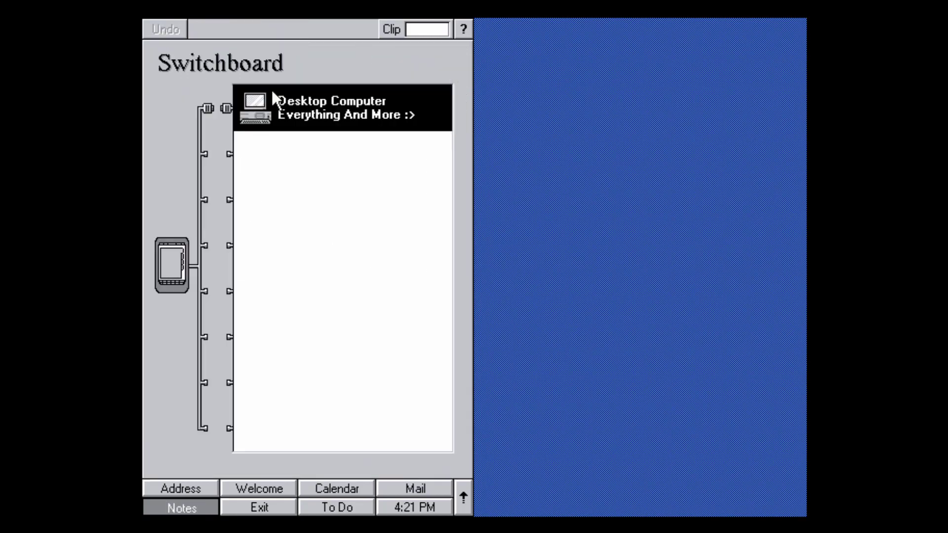
Cancel the exit options and open To Do showing 'get babysitter for 3/15 concert'.
{"action": "left_click", "coordinate": [261, 509]}
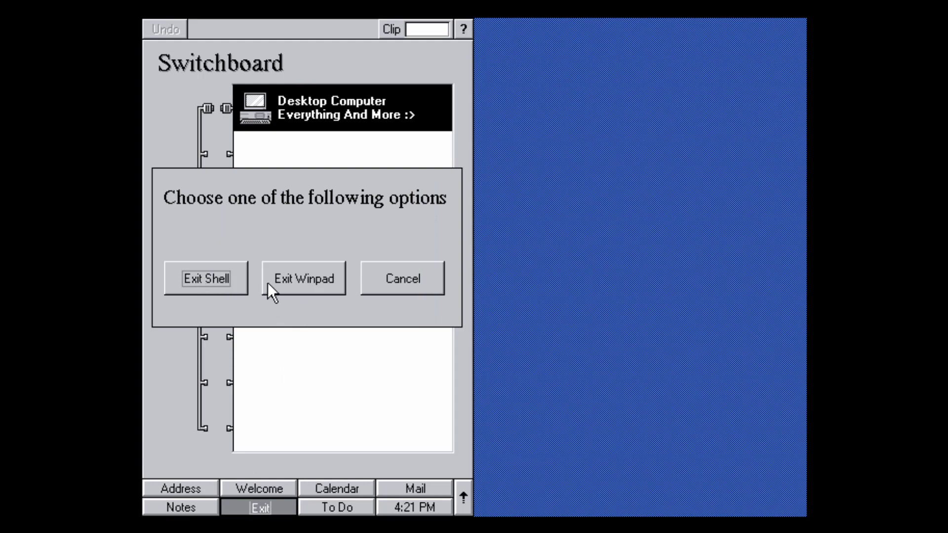
{"action": "left_click", "coordinate": [385, 278]}
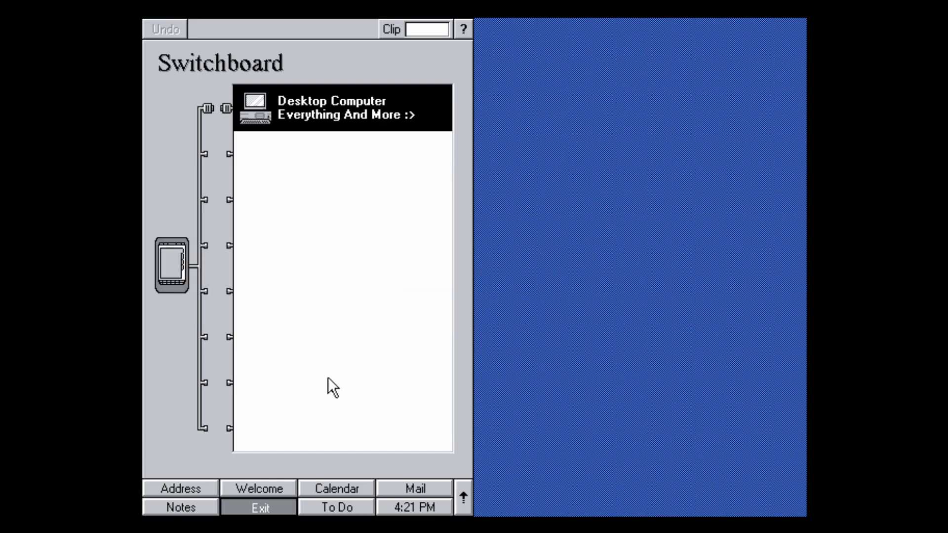
{"action": "left_click", "coordinate": [328, 511]}
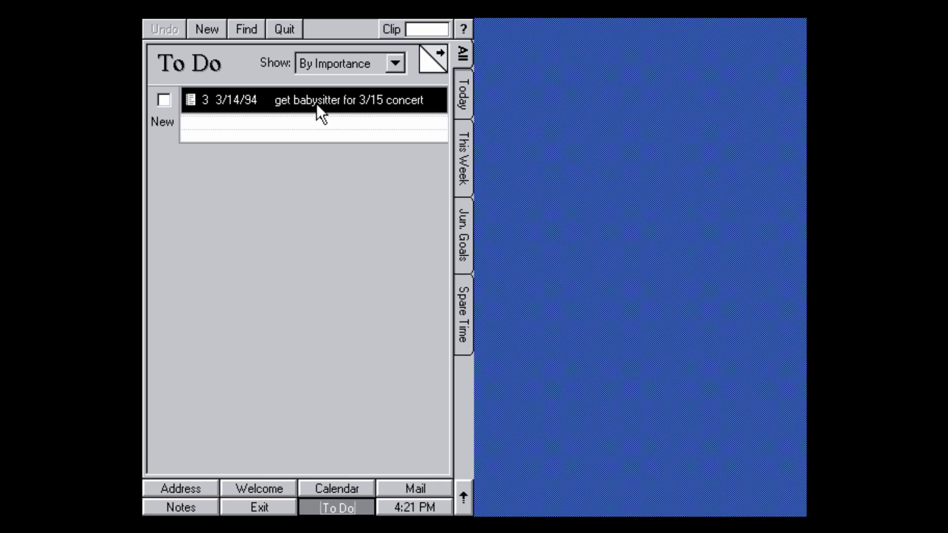
Open and close the babysitter task, then handwrite a new to-do entry in the New row.
{"action": "left_click", "coordinate": [331, 106]}
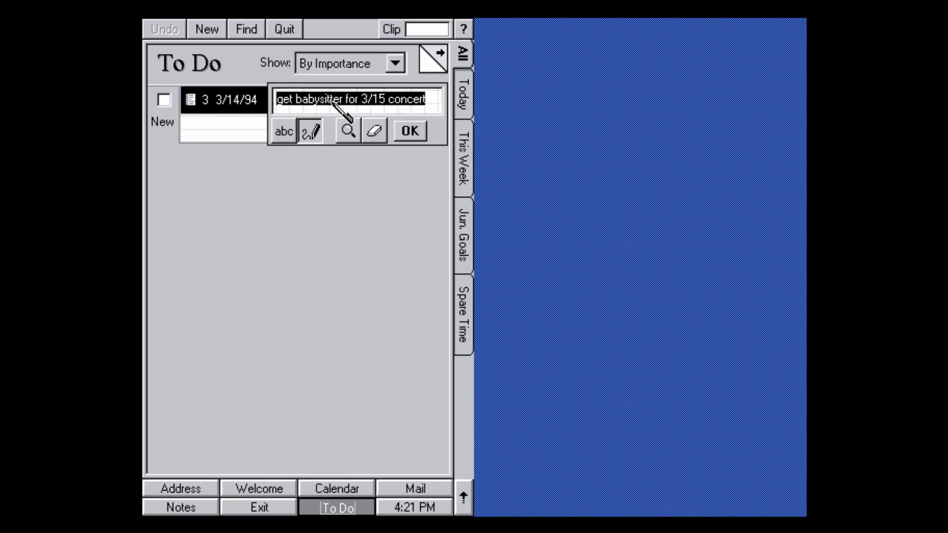
{"action": "left_click", "coordinate": [402, 131]}
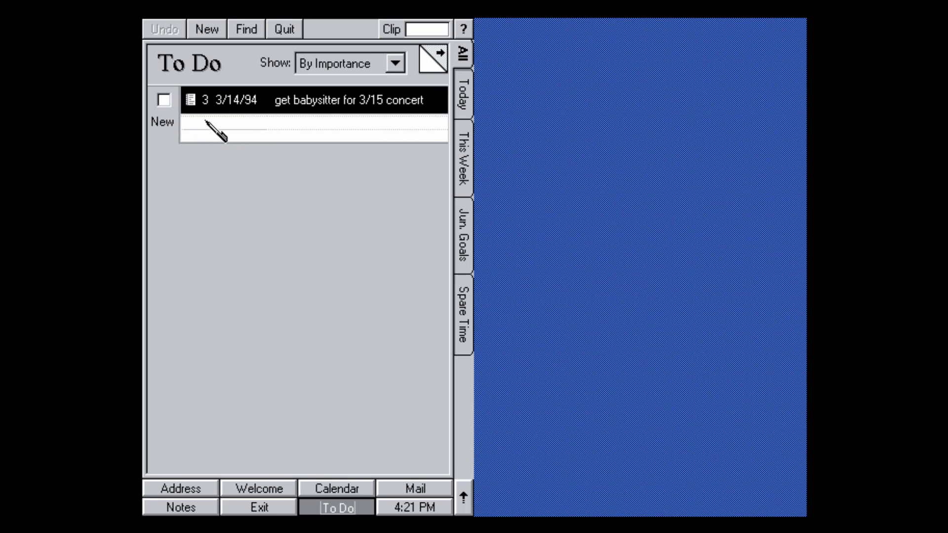
{"action": "mouse_move", "coordinate": [205, 120]}
{"action": "left_mouse_down"}
{"action": "mouse_move", "coordinate": [206, 140]}
{"action": "mouse_move", "coordinate": [241, 139]}
{"action": "left_mouse_up"}
{"action": "left_click", "coordinate": [242, 121]}
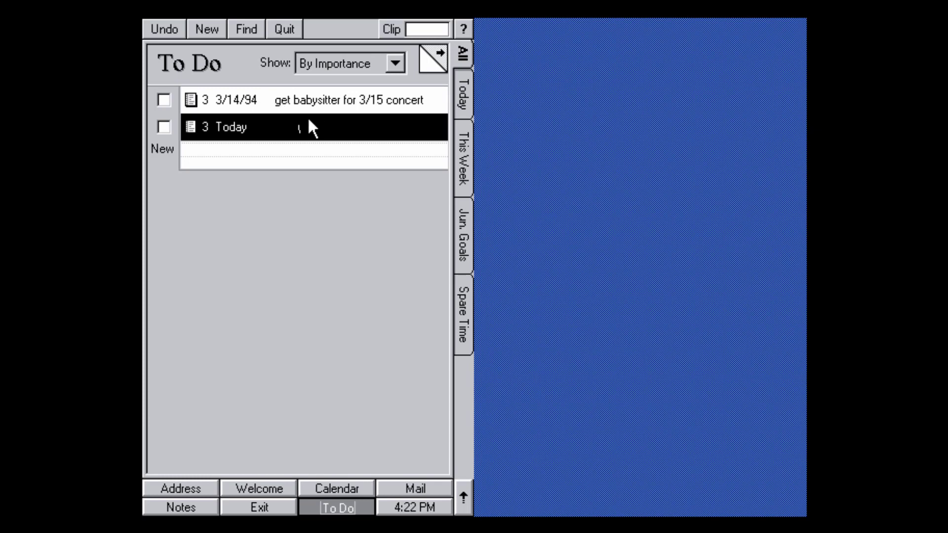
Browse the Today, This Week, Jun. Goals and Spare Time categories, then close To Do.
{"action": "left_click", "coordinate": [431, 65]}
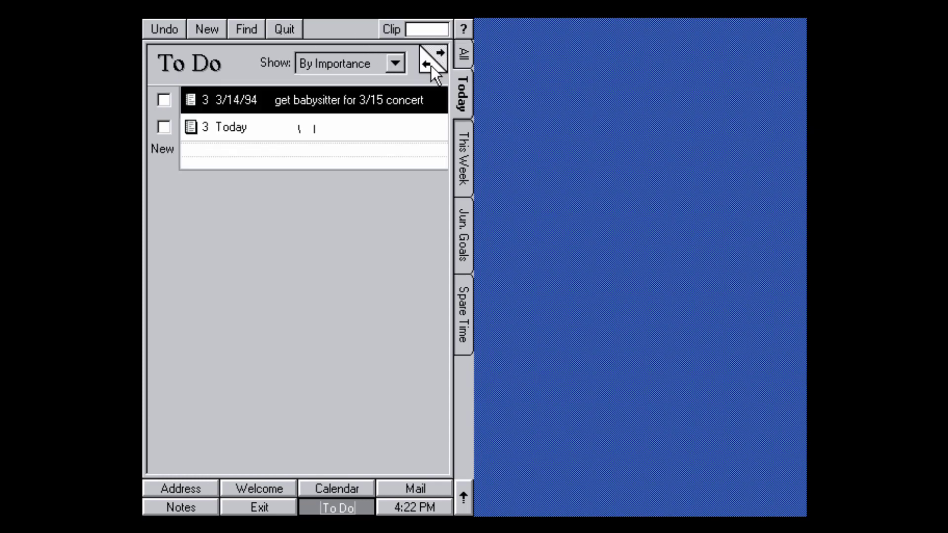
{"action": "left_click", "coordinate": [461, 90]}
{"action": "left_click", "coordinate": [463, 147]}
{"action": "left_click", "coordinate": [458, 221]}
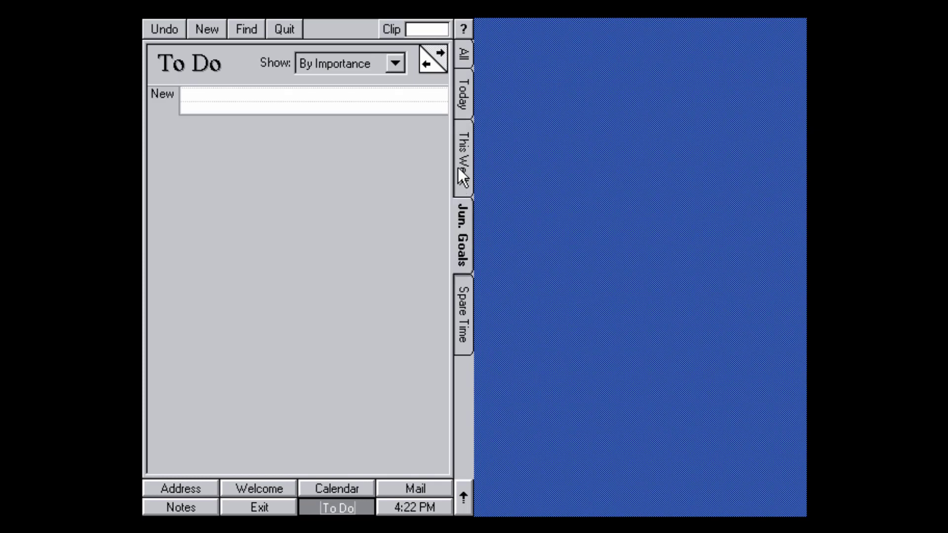
{"action": "left_click", "coordinate": [466, 291]}
{"action": "left_click", "coordinate": [462, 253]}
{"action": "left_click", "coordinate": [465, 299]}
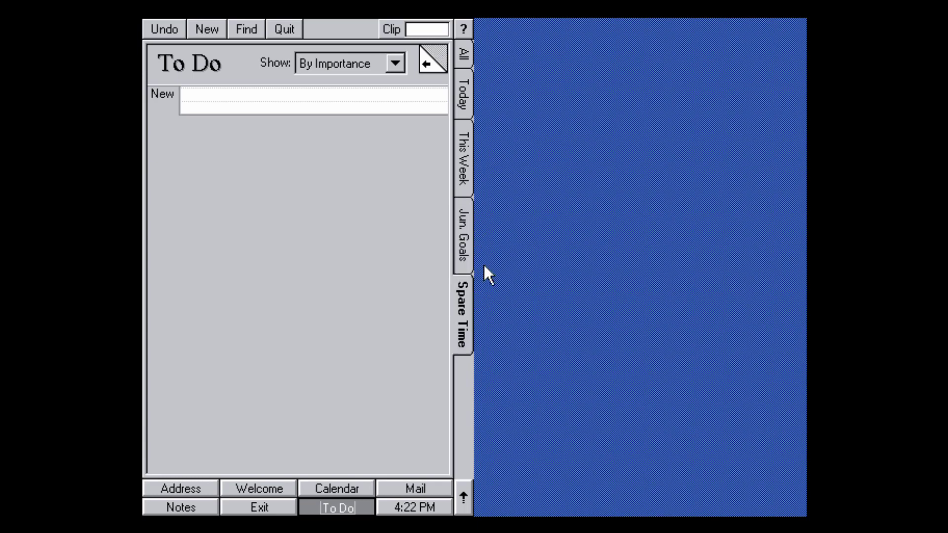
{"action": "left_click", "coordinate": [465, 54]}
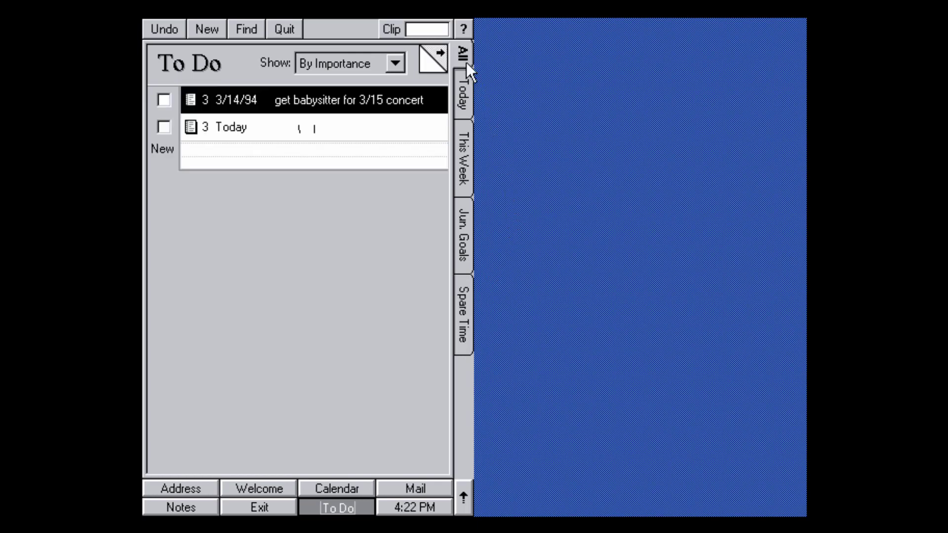
{"action": "left_click", "coordinate": [288, 30]}
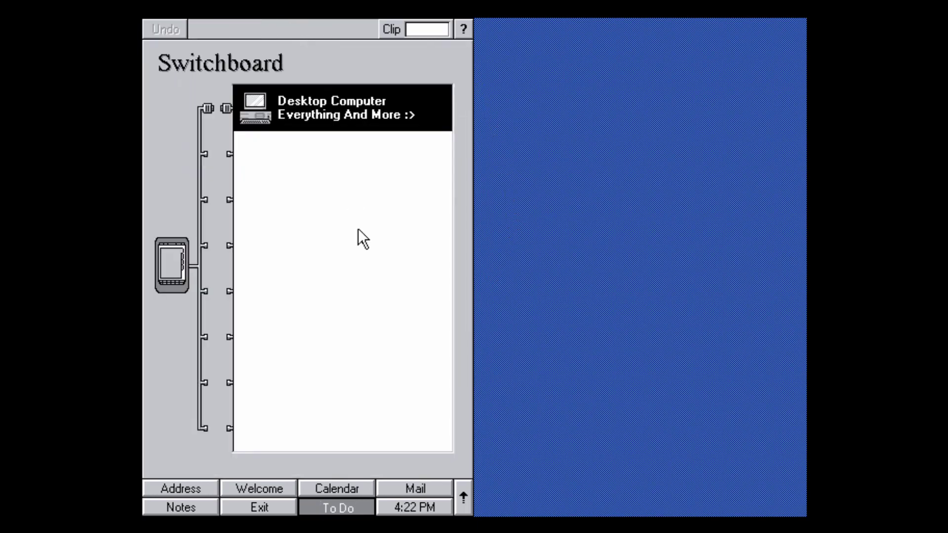
Open the Clock and turn daylight saving on and back off.
{"action": "left_click", "coordinate": [397, 502]}
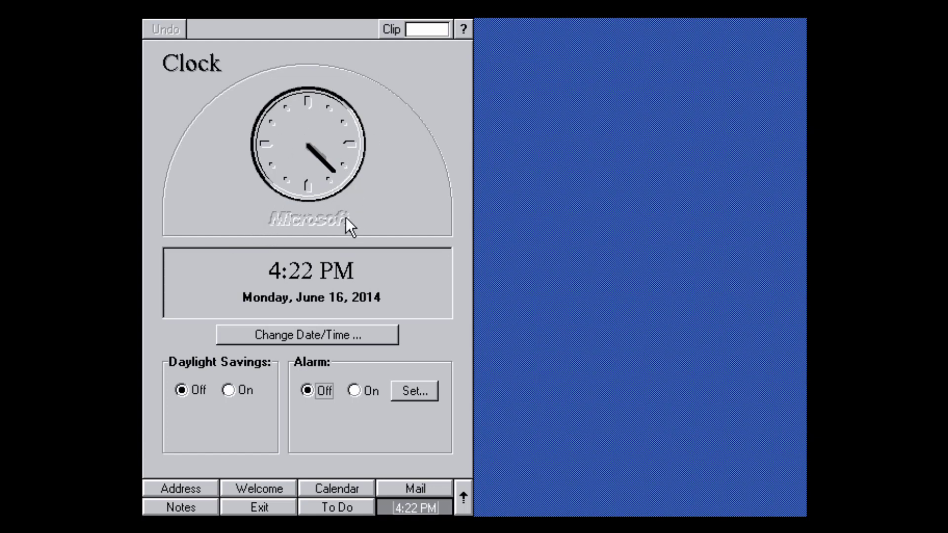
{"action": "left_click", "coordinate": [229, 390]}
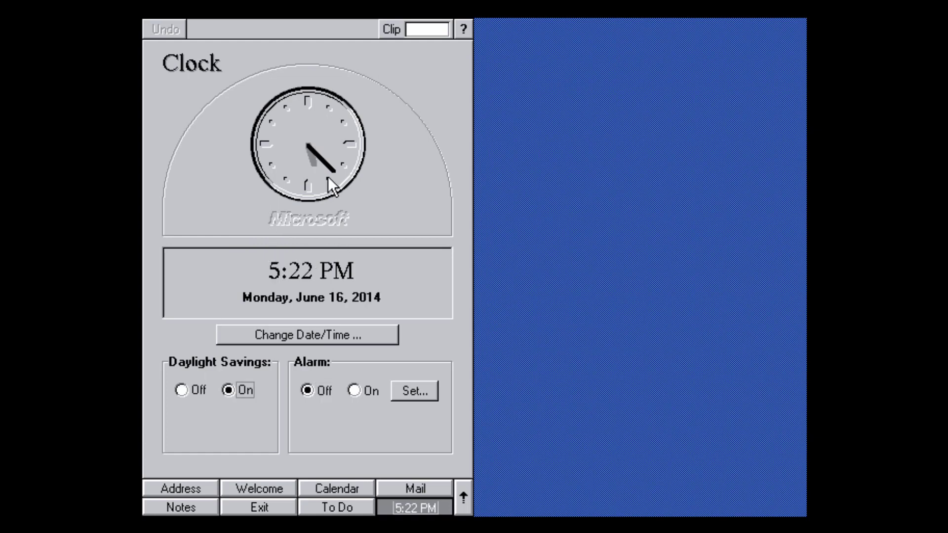
{"action": "left_click", "coordinate": [189, 387]}
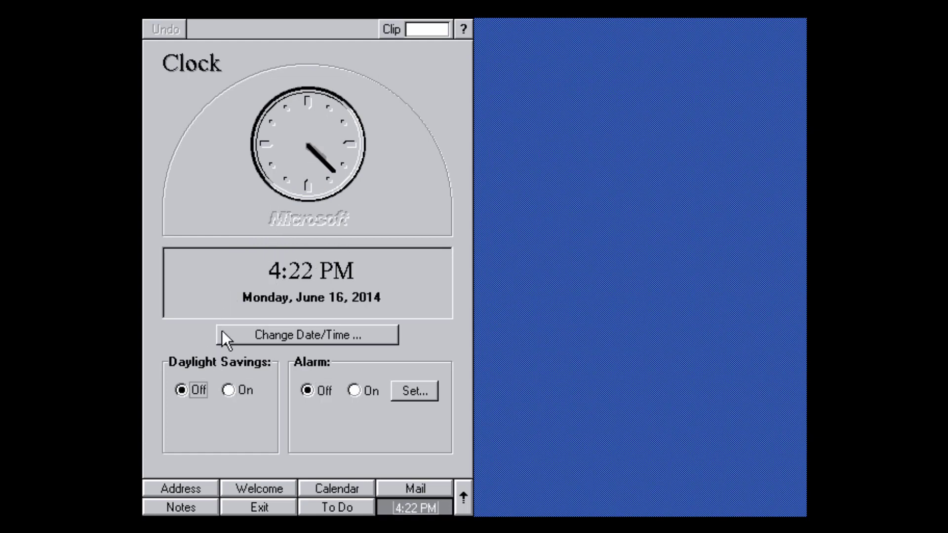
Turn the alarm on, cancel its time picker, turn it off, and open Clipbox help.
{"action": "left_click", "coordinate": [354, 390]}
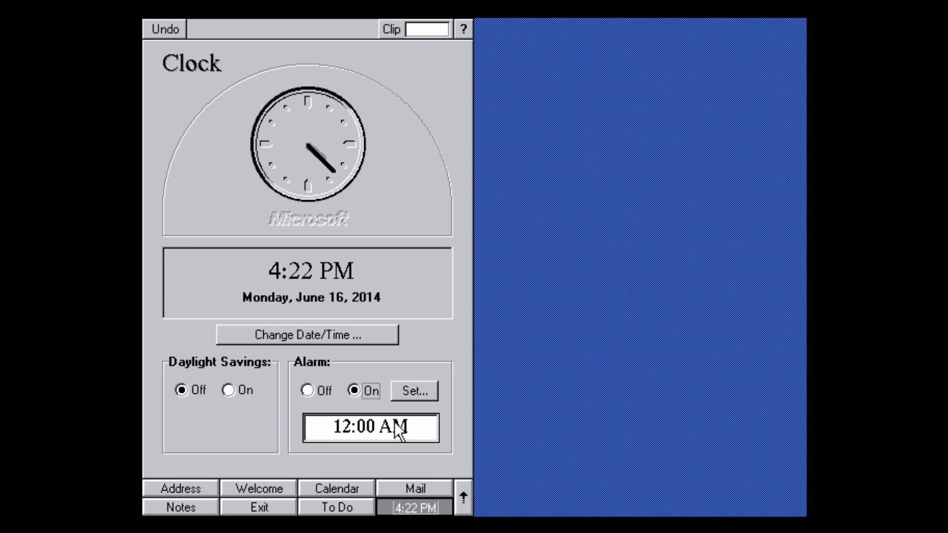
{"action": "left_click", "coordinate": [414, 391]}
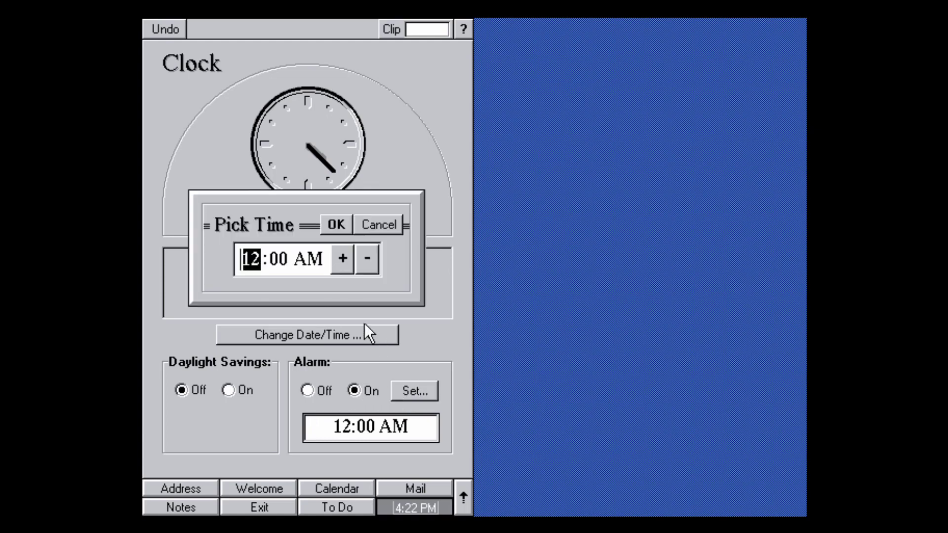
{"action": "left_click", "coordinate": [363, 226]}
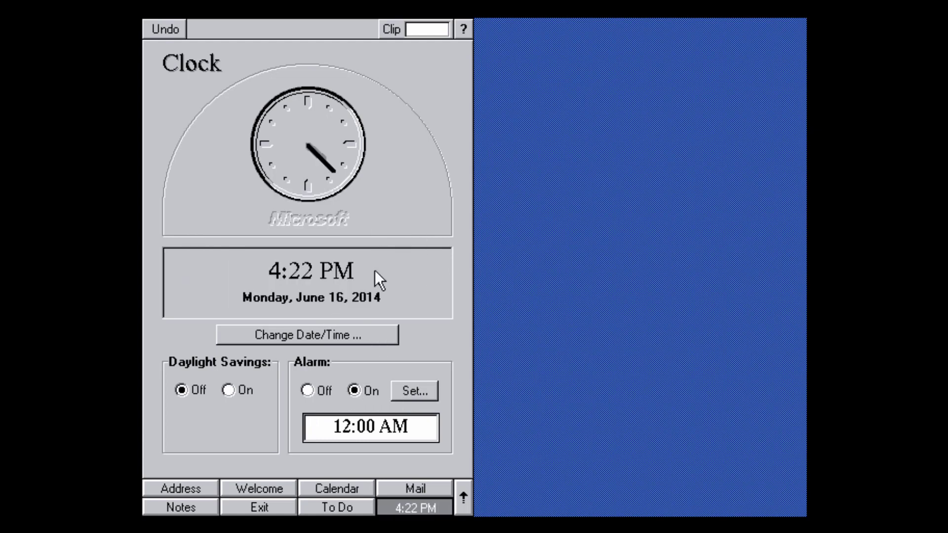
{"action": "left_click", "coordinate": [309, 391]}
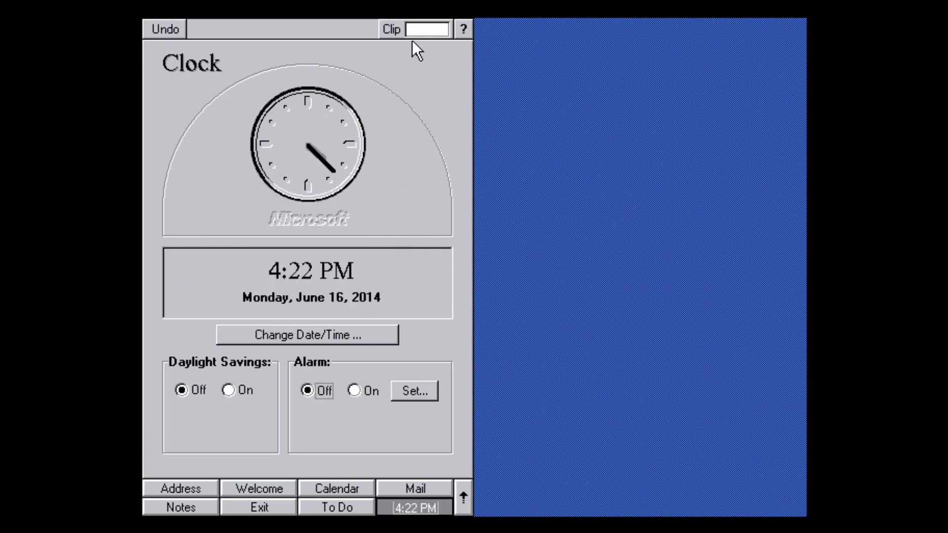
{"action": "left_click", "coordinate": [447, 51]}
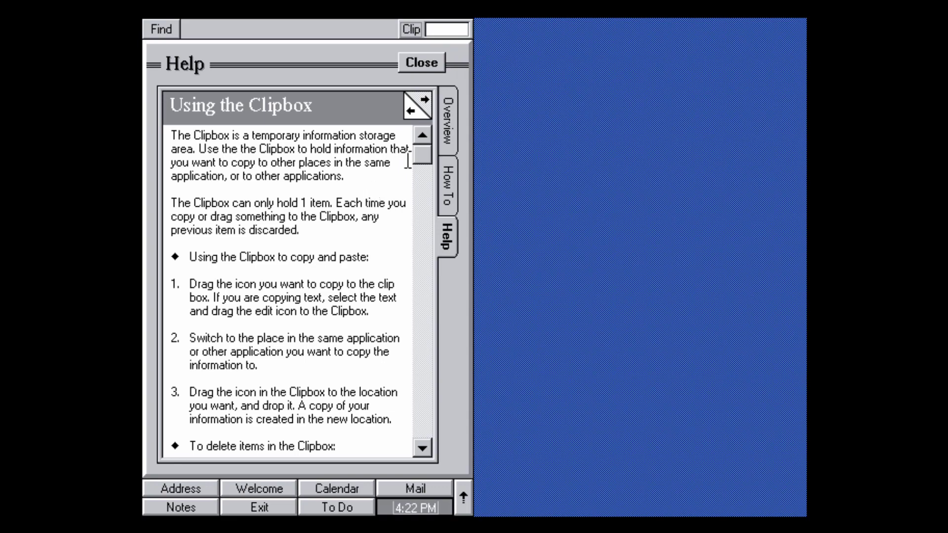
Scroll and close the Clipbox help, then toggle the Clock's alarm on and back off.
{"action": "left_click_drag", "start_coordinate": [424, 153], "coordinate": [423, 165]}
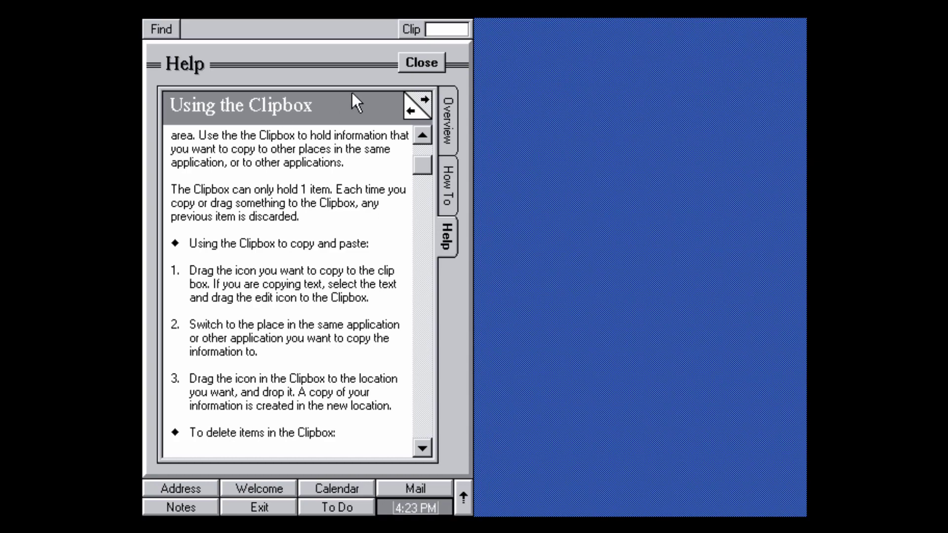
{"action": "left_click", "coordinate": [422, 63]}
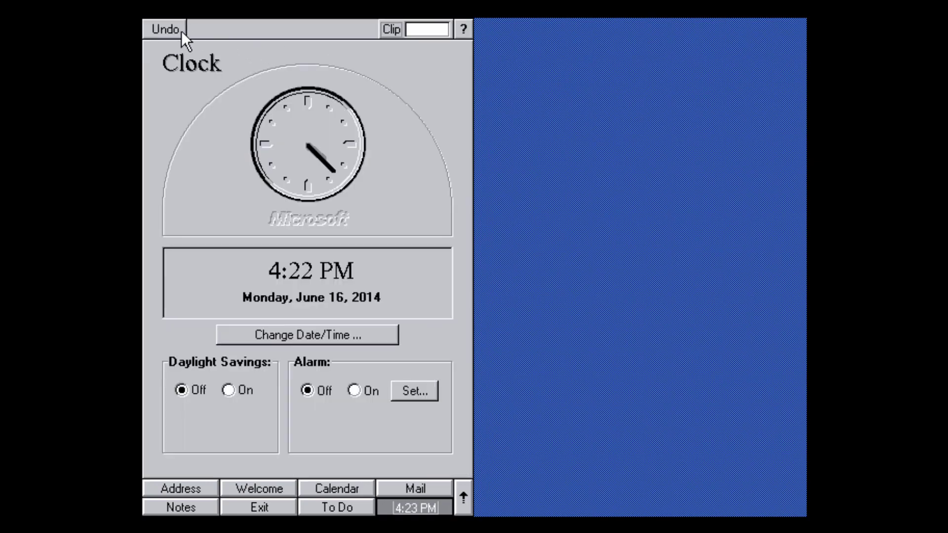
{"action": "key", "text": "Right"}
{"action": "key", "text": "Left"}
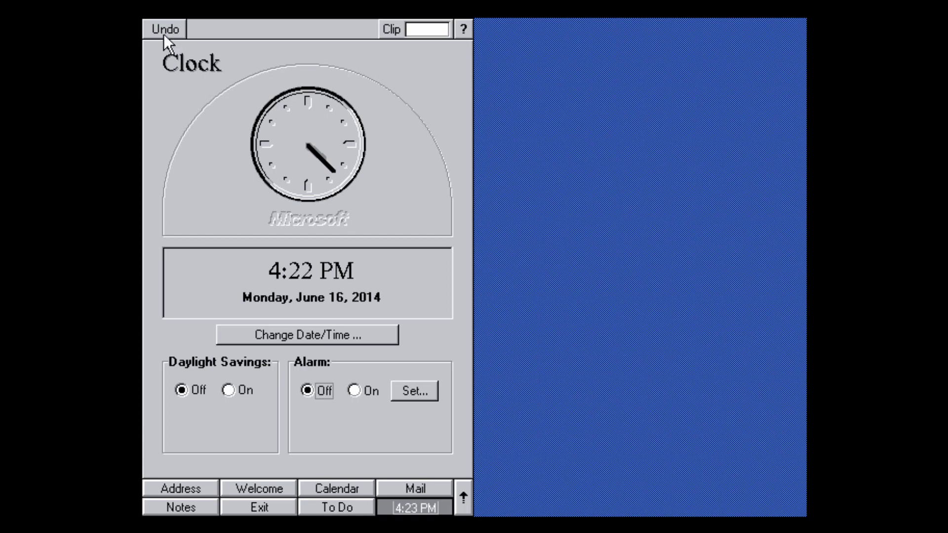
{"action": "key", "text": "Right"}
{"action": "left_click", "coordinate": [163, 29]}
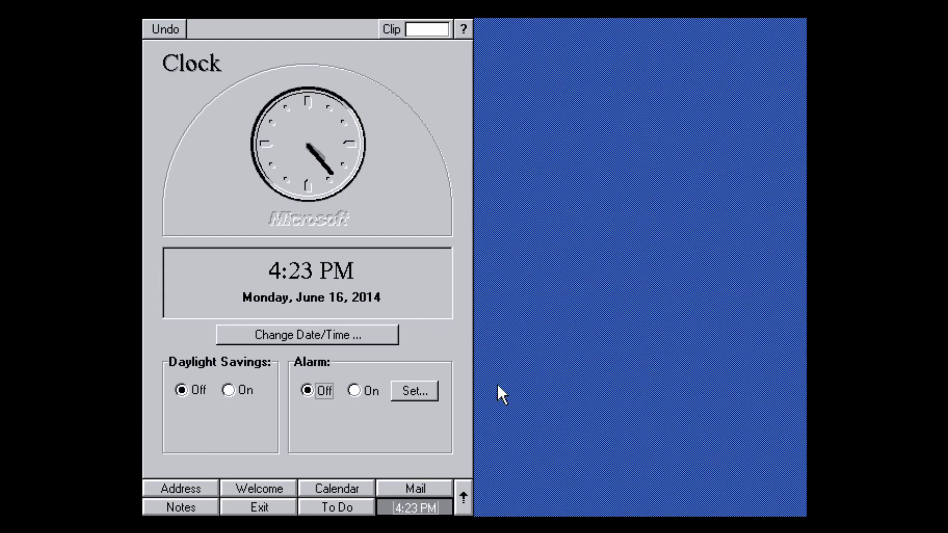
Launch the X application, pick com2 at 9600 baud, and dismiss the synchronization error.
{"action": "left_click", "coordinate": [464, 498]}
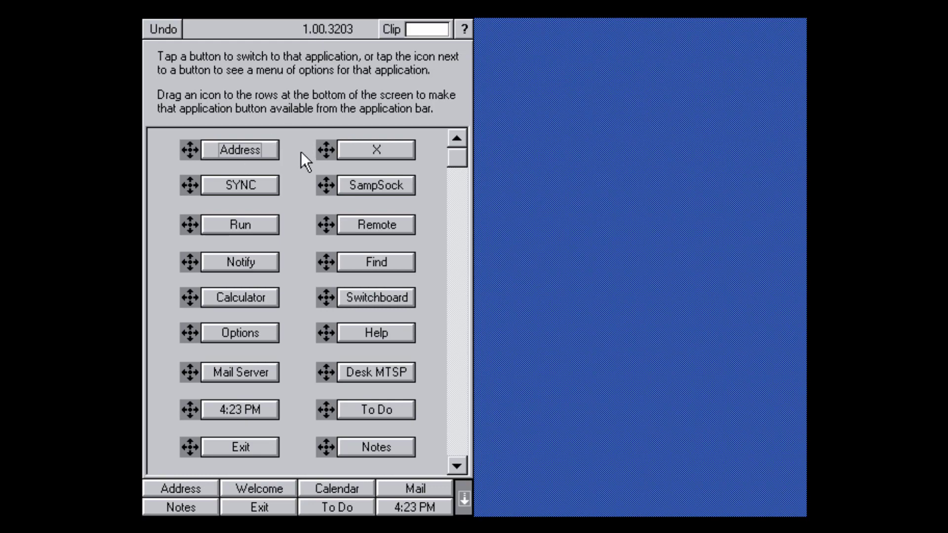
{"action": "left_click", "coordinate": [356, 148]}
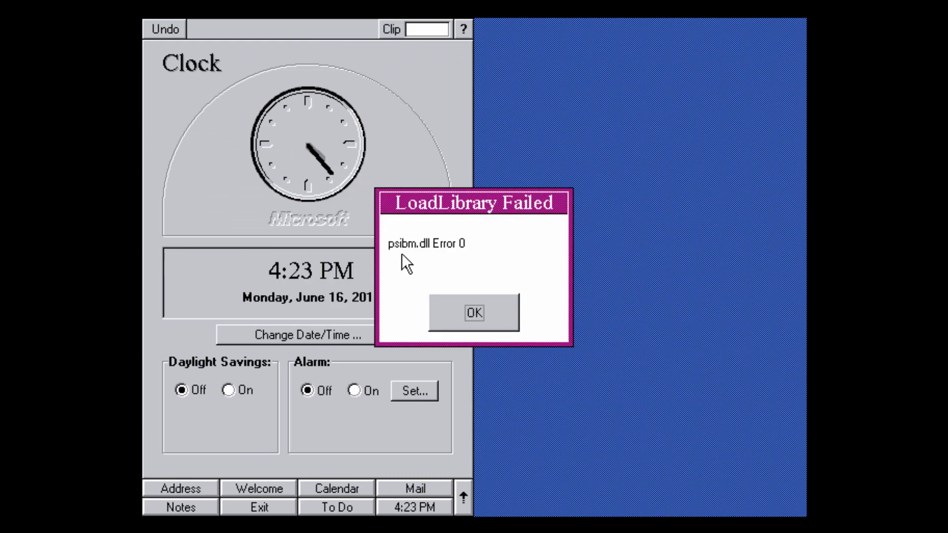
{"action": "key", "text": "Return"}
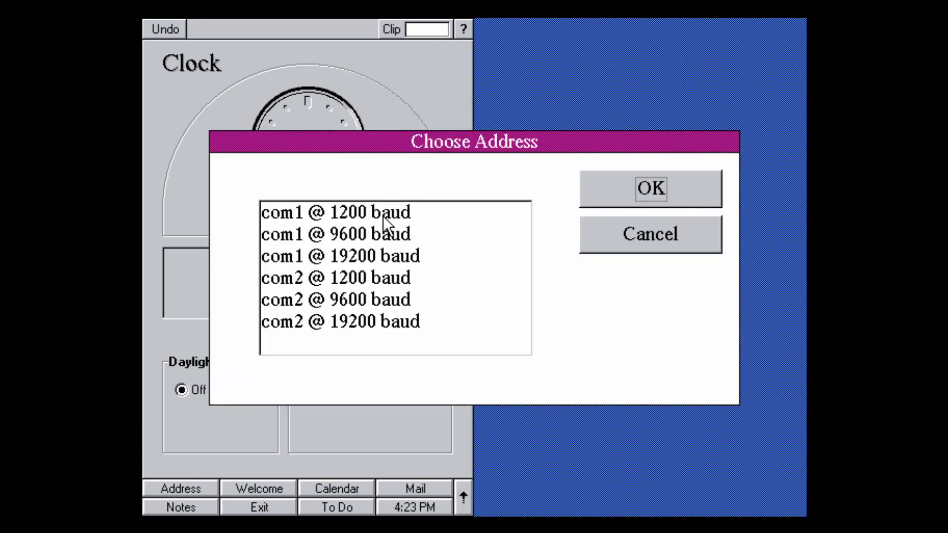
{"action": "left_click", "coordinate": [316, 300]}
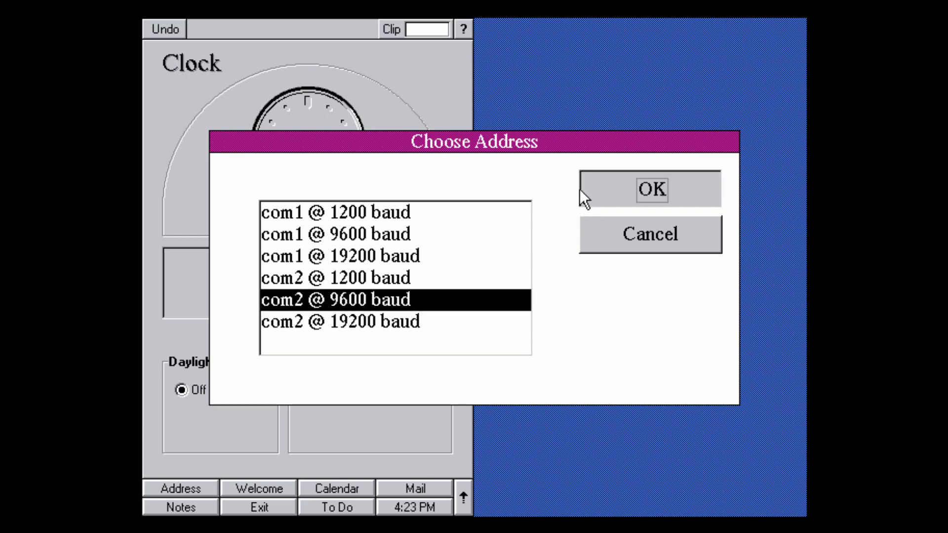
{"action": "left_click", "coordinate": [584, 190]}
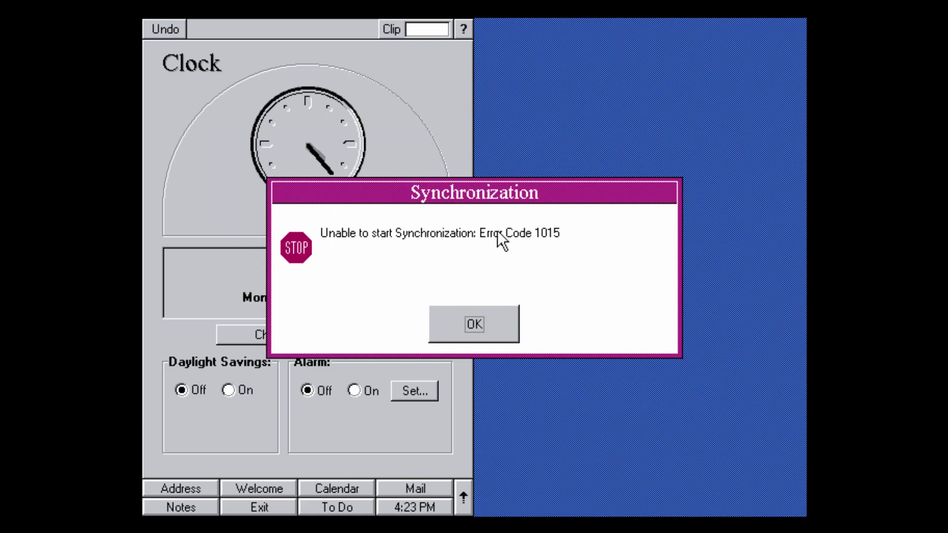
{"action": "left_click", "coordinate": [467, 325]}
Retry synchronization, dismiss the HHSYNCW and LoadLibrary errors, and reopen the application list.
{"action": "left_click", "coordinate": [463, 495]}
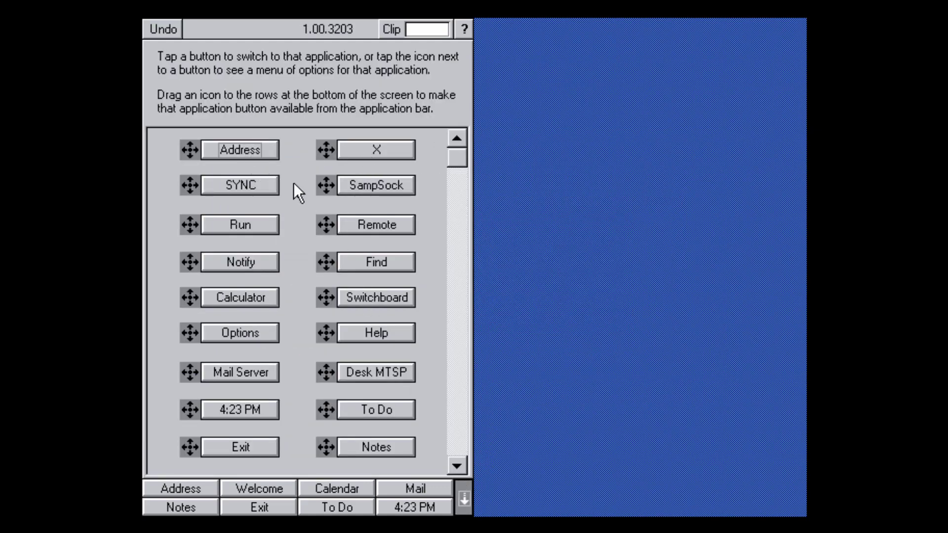
{"action": "left_click", "coordinate": [267, 186]}
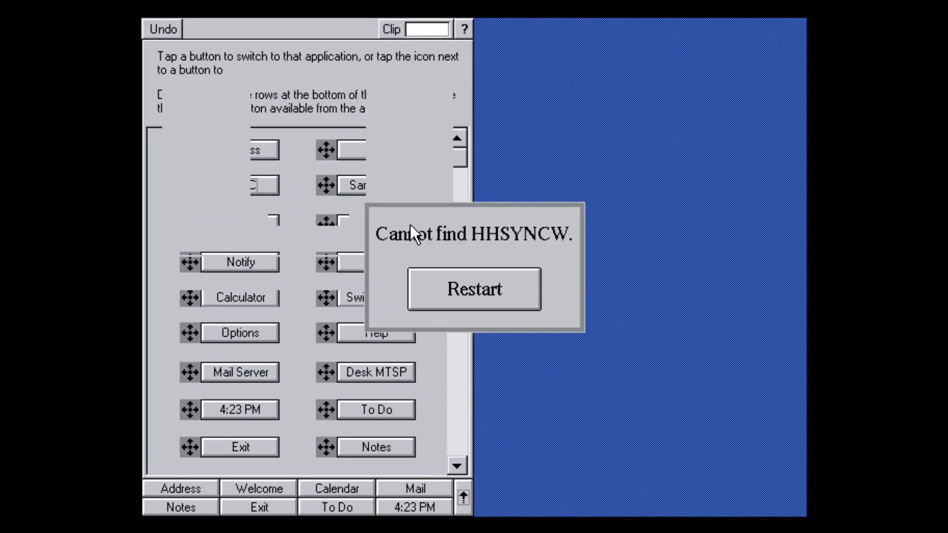
{"action": "left_click", "coordinate": [463, 296]}
{"action": "left_click", "coordinate": [469, 314]}
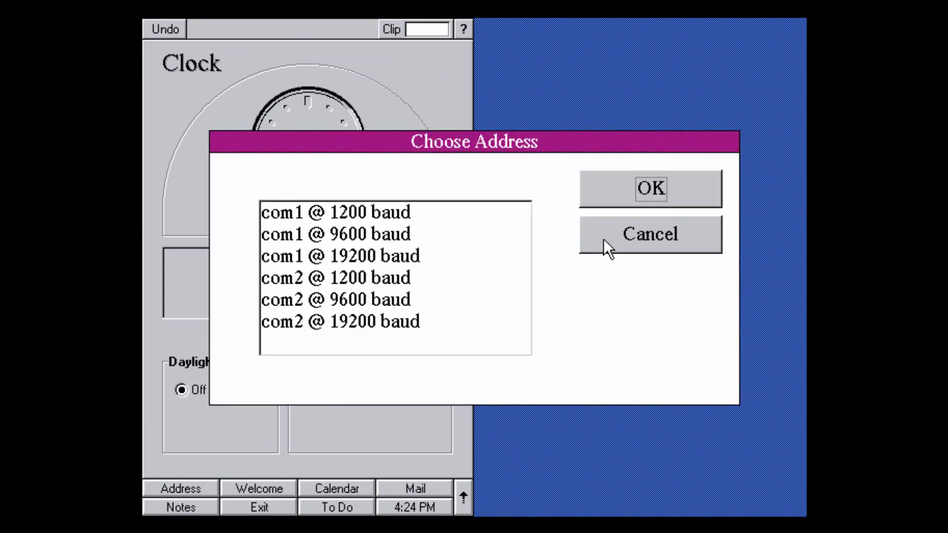
{"action": "left_click", "coordinate": [605, 247]}
{"action": "left_click", "coordinate": [475, 326]}
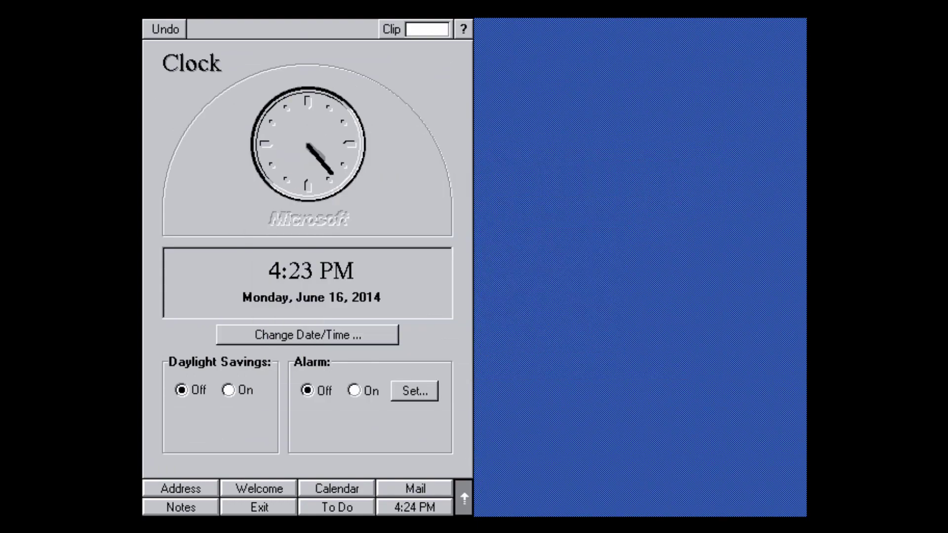
{"action": "left_click", "coordinate": [465, 498]}
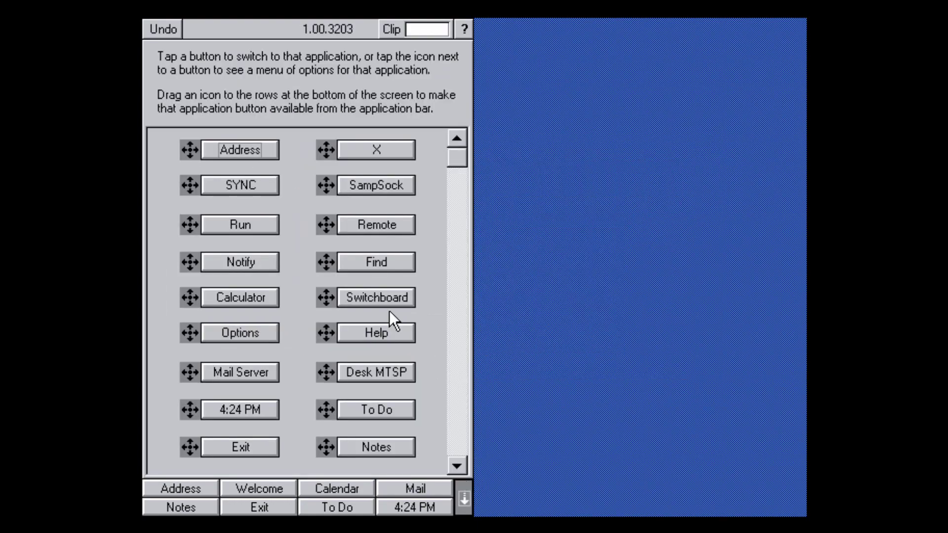
{"action": "left_click", "coordinate": [384, 191]}
{"action": "left_click", "coordinate": [461, 303]}
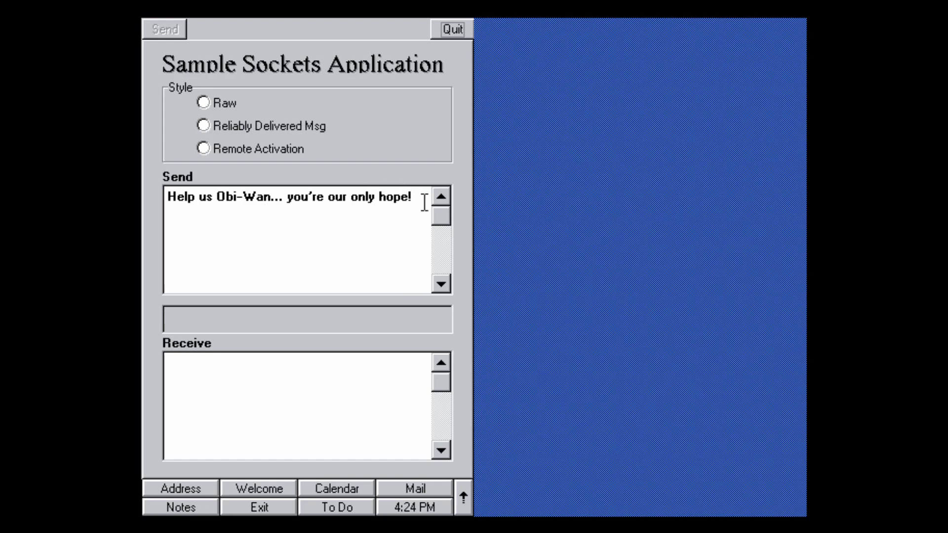
{"action": "left_click_drag", "start_coordinate": [413, 198], "coordinate": [232, 222]}
{"action": "left_click_drag", "start_coordinate": [435, 220], "coordinate": [427, 203]}
{"action": "left_click", "coordinate": [445, 29]}
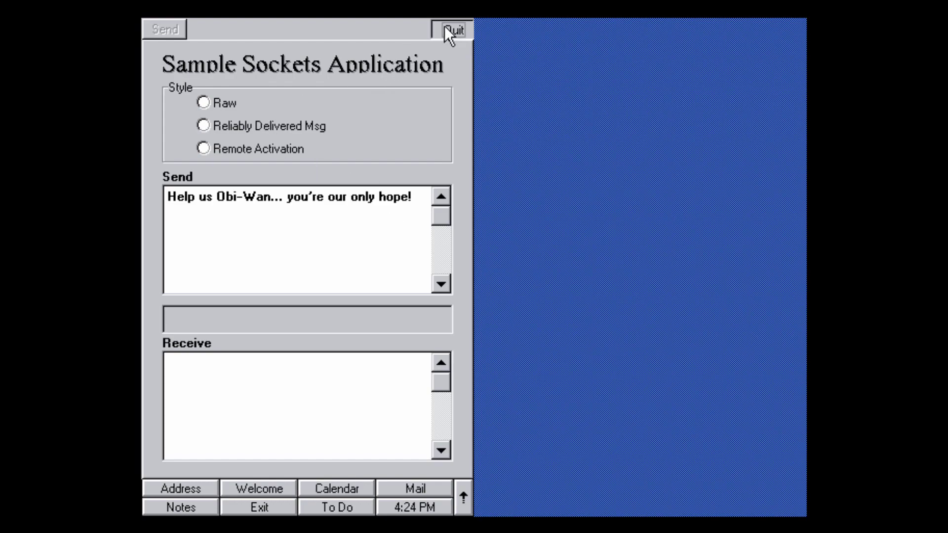
{"action": "left_click", "coordinate": [462, 492]}
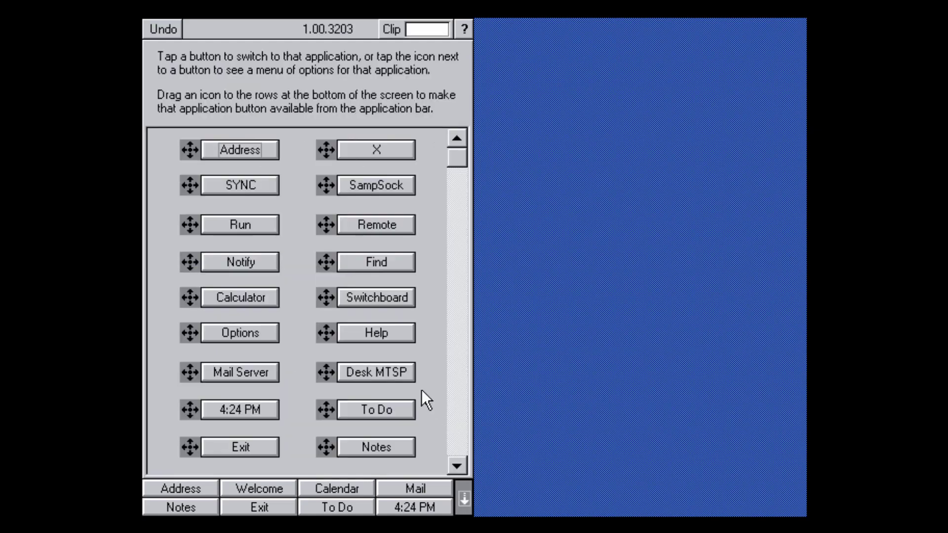
{"action": "left_click", "coordinate": [274, 226]}
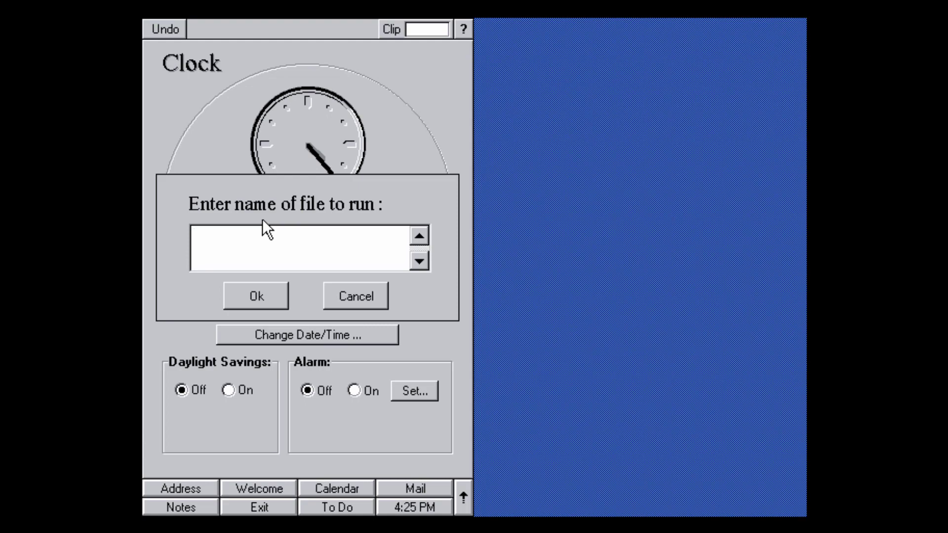
{"action": "left_click", "coordinate": [358, 295]}
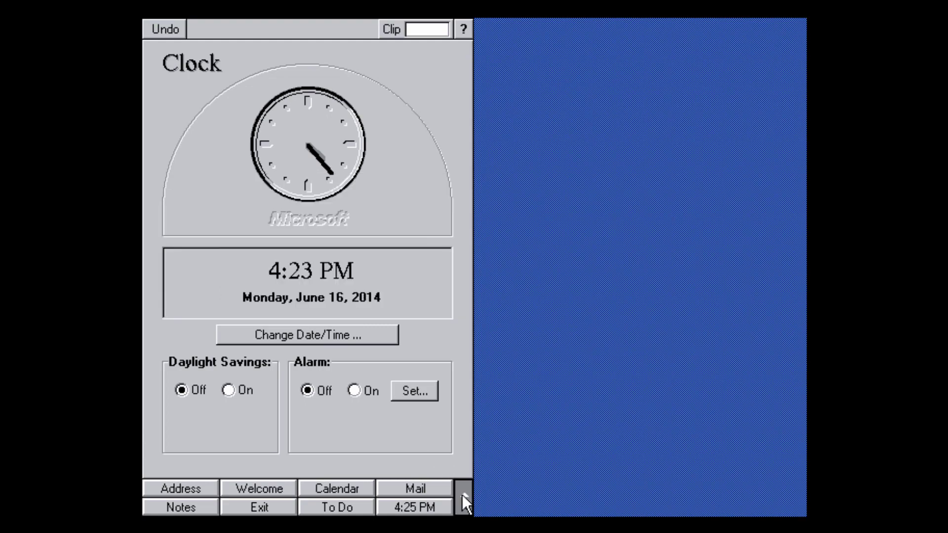
{"action": "left_click", "coordinate": [464, 500]}
{"action": "left_click", "coordinate": [375, 223]}
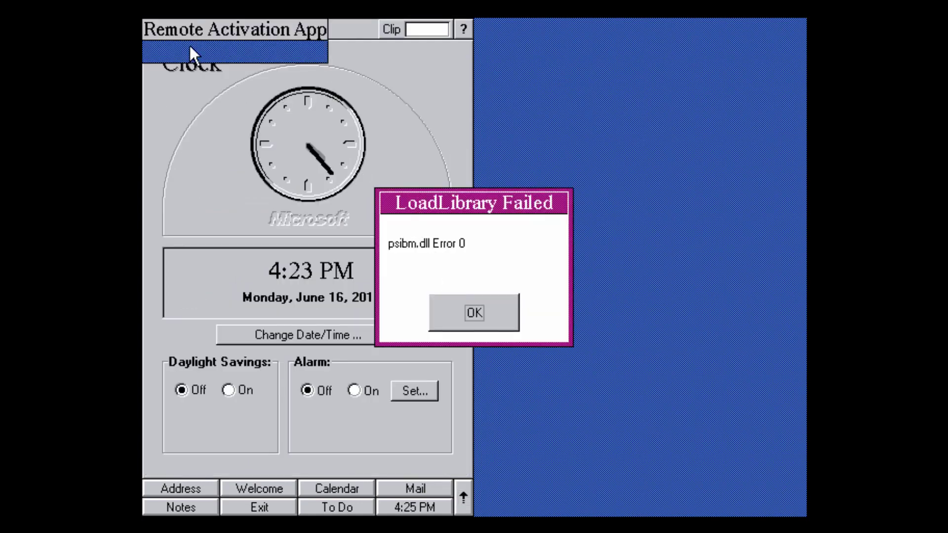
{"action": "left_click", "coordinate": [474, 313]}
{"action": "left_click", "coordinate": [659, 235]}
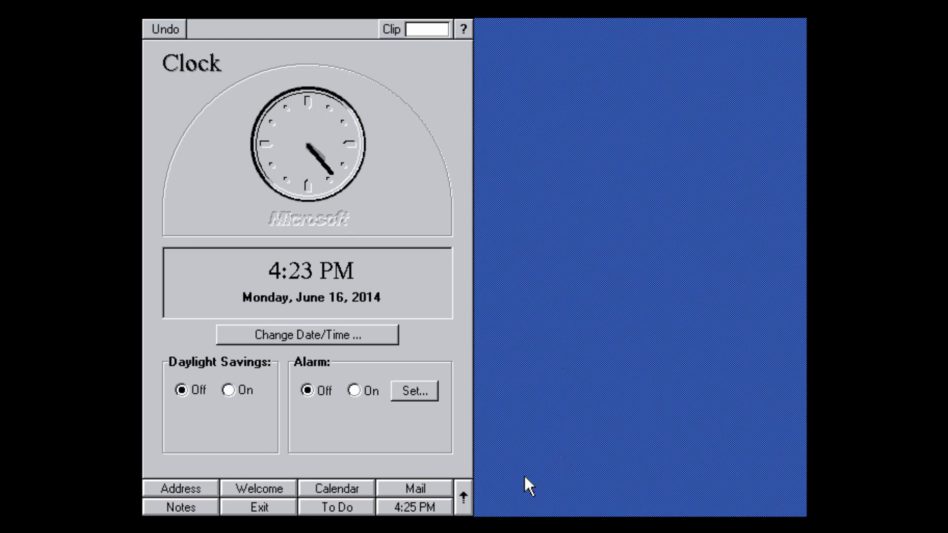
{"action": "left_click", "coordinate": [464, 499]}
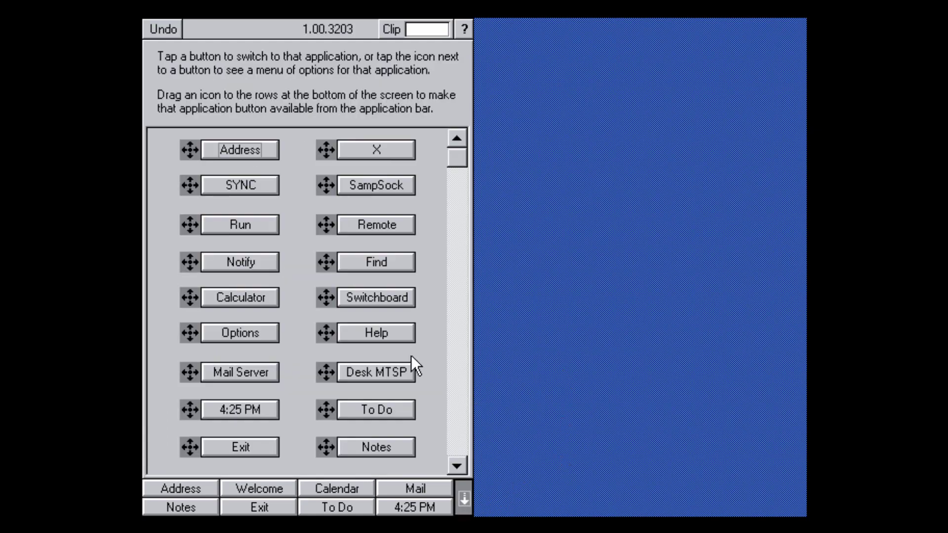
Open Notify and close its empty notification prompt.
{"action": "left_click", "coordinate": [268, 266]}
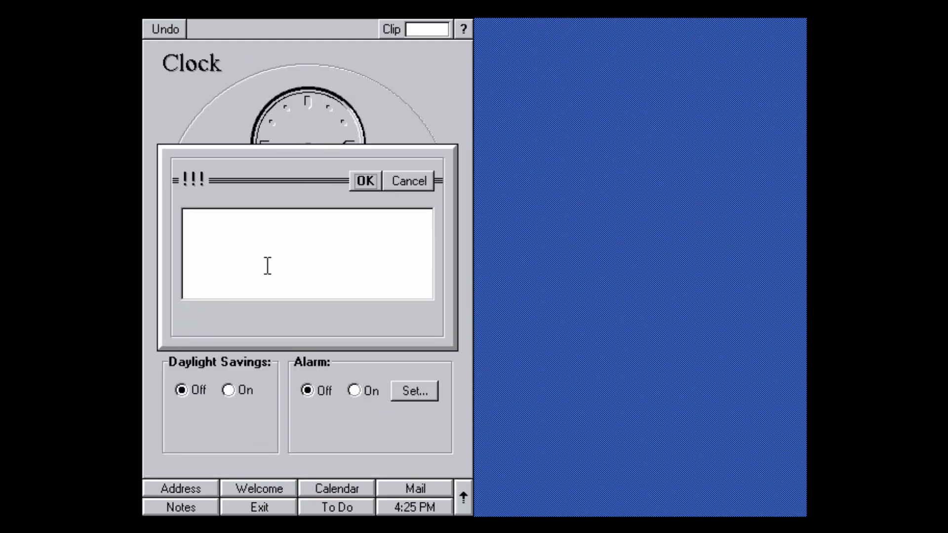
{"action": "left_click", "coordinate": [266, 265]}
{"action": "left_click", "coordinate": [357, 181]}
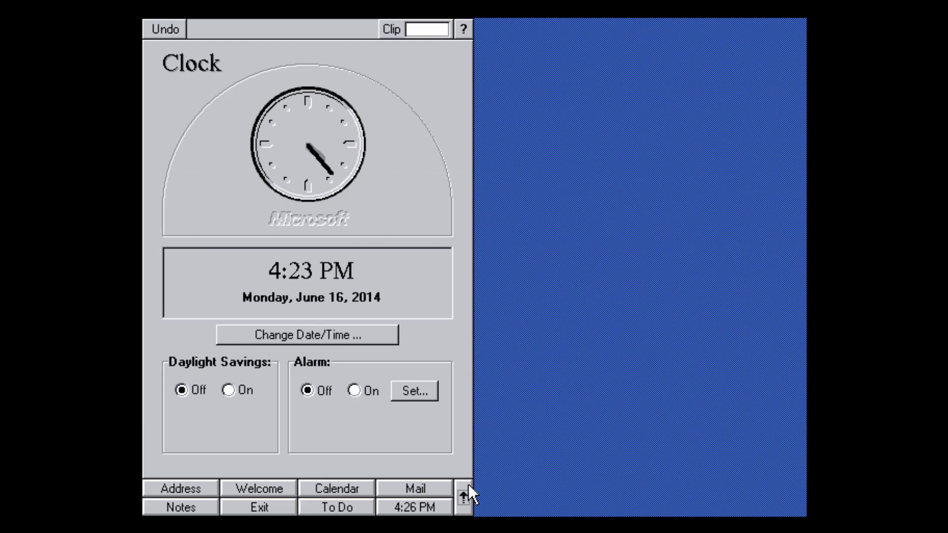
Open and close the Find application, then launch the Calculator.
{"action": "left_click", "coordinate": [464, 497]}
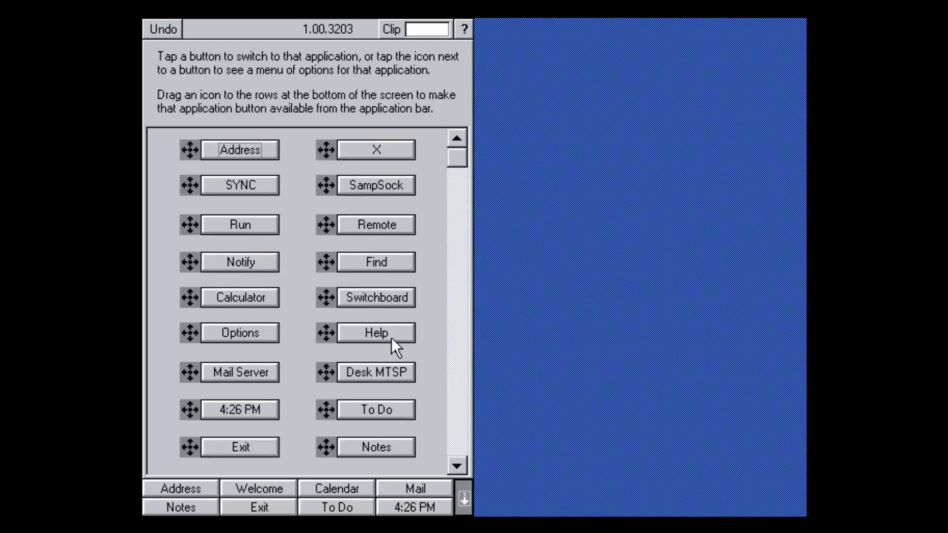
{"action": "left_click", "coordinate": [372, 260]}
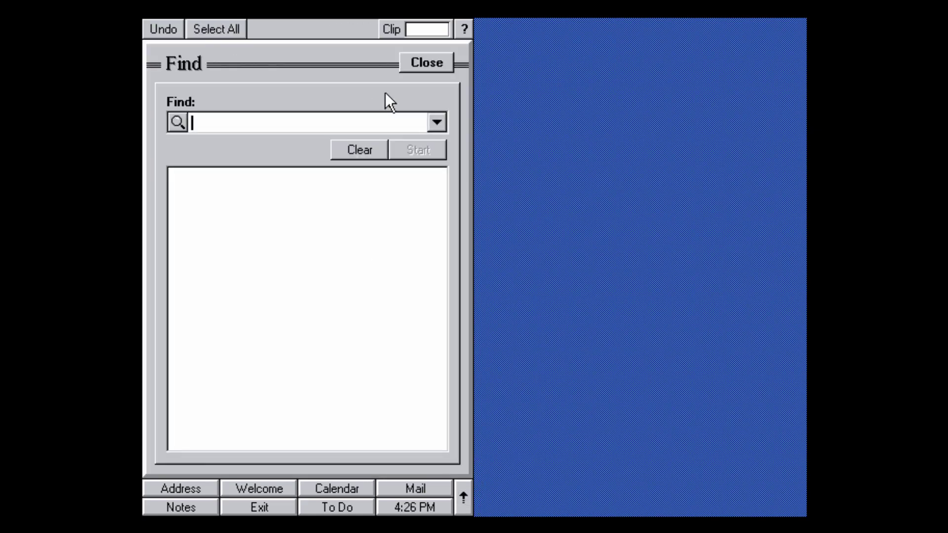
{"action": "left_click", "coordinate": [421, 64]}
{"action": "left_click", "coordinate": [464, 499]}
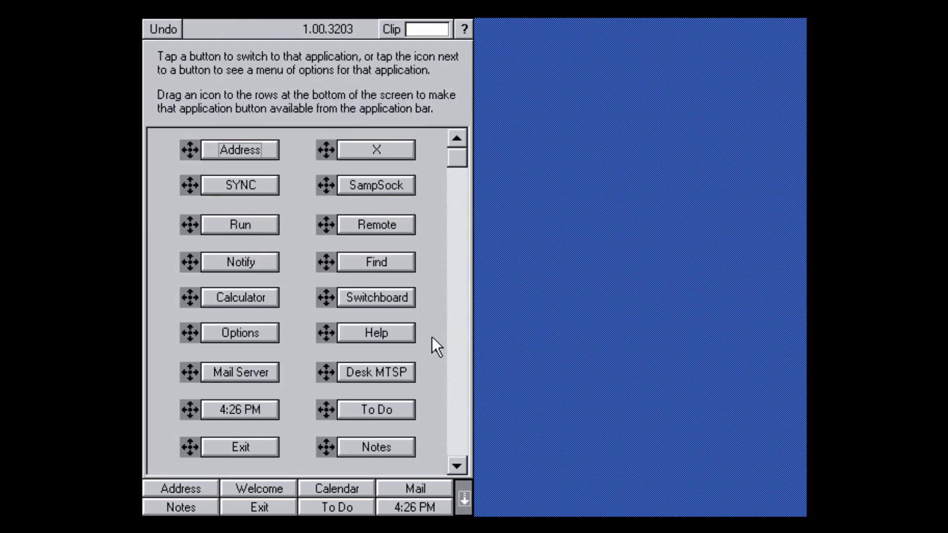
{"action": "left_click", "coordinate": [261, 297]}
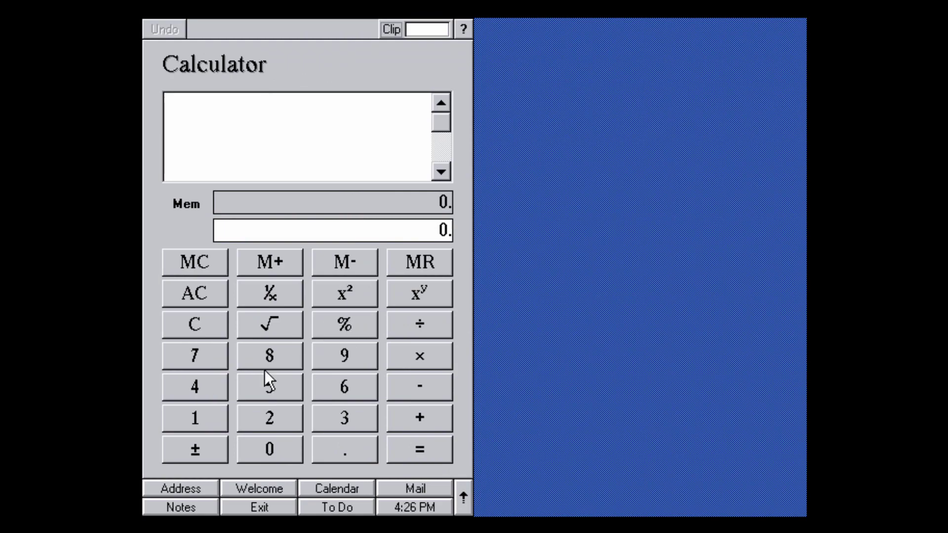
Compute 789 × 6 = 4734 in the Calculator.
{"action": "left_click", "coordinate": [224, 352]}
{"action": "type", "text": "8"}
{"action": "left_click", "coordinate": [345, 355]}
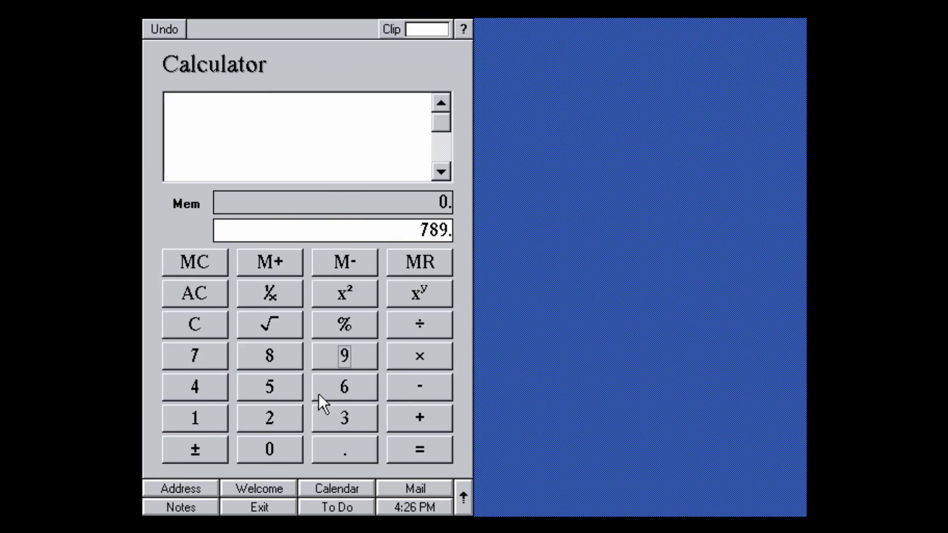
{"action": "left_click", "coordinate": [416, 357]}
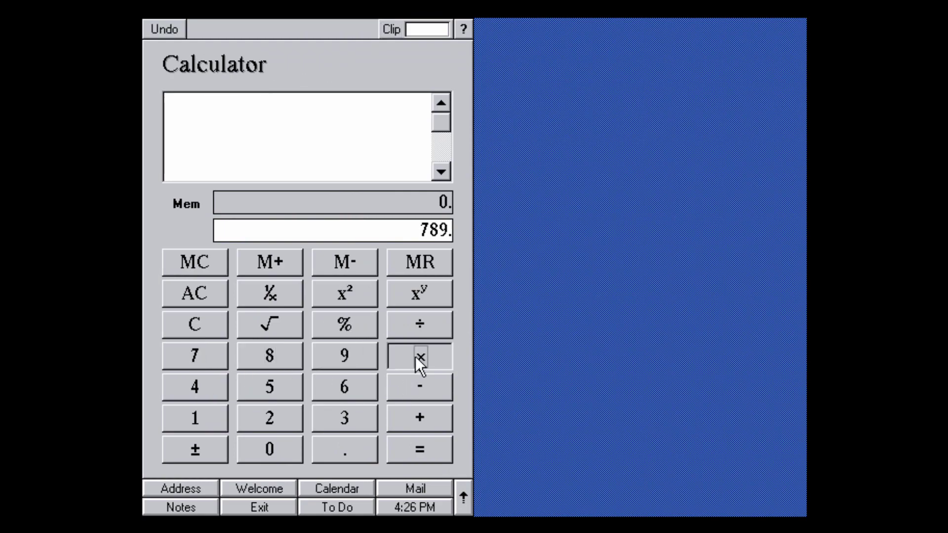
{"action": "left_click", "coordinate": [349, 389]}
{"action": "left_click", "coordinate": [390, 449]}
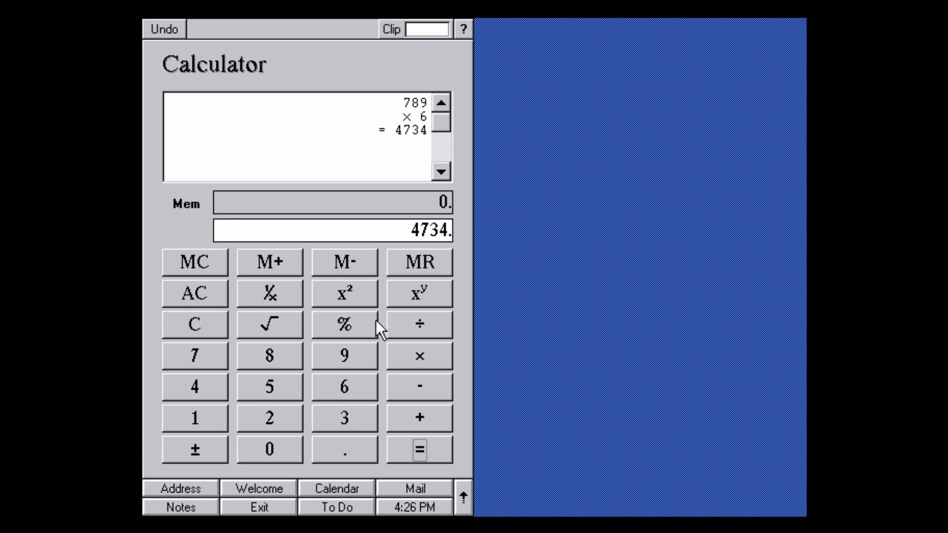
Clear the Calculator back to 0 and bring up the application list.
{"action": "left_click", "coordinate": [203, 290]}
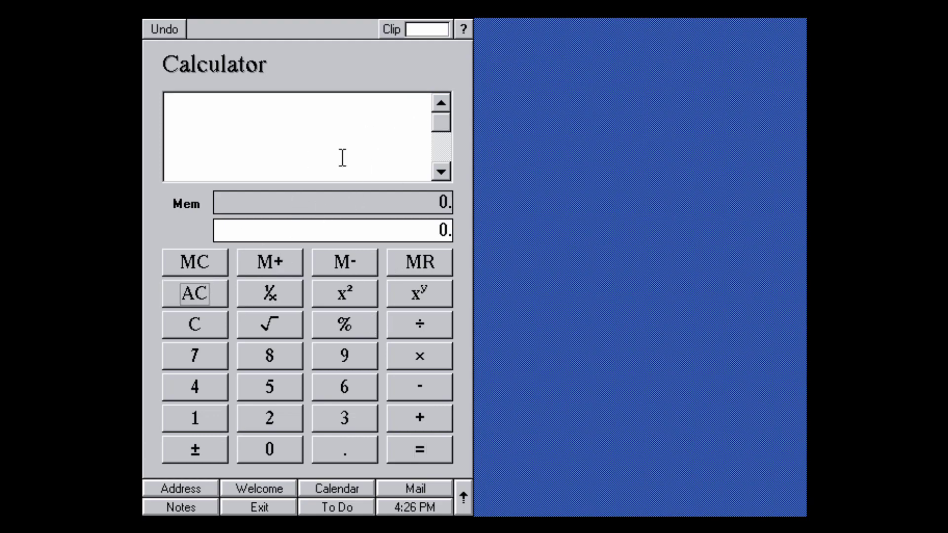
{"action": "left_click", "coordinate": [385, 119]}
{"action": "left_click", "coordinate": [463, 495]}
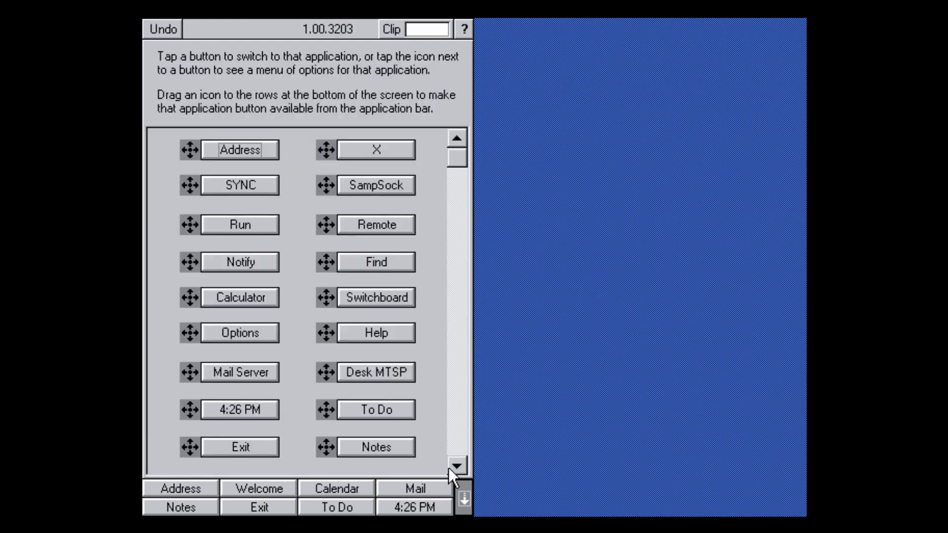
Open Options and look through the Screen, Sound and Personal settings.
{"action": "left_click", "coordinate": [378, 300]}
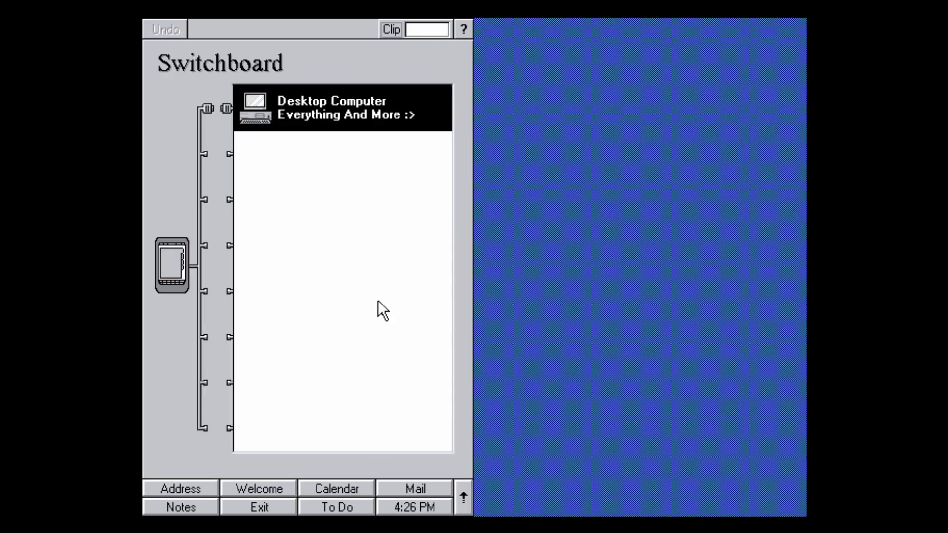
{"action": "left_click", "coordinate": [466, 494]}
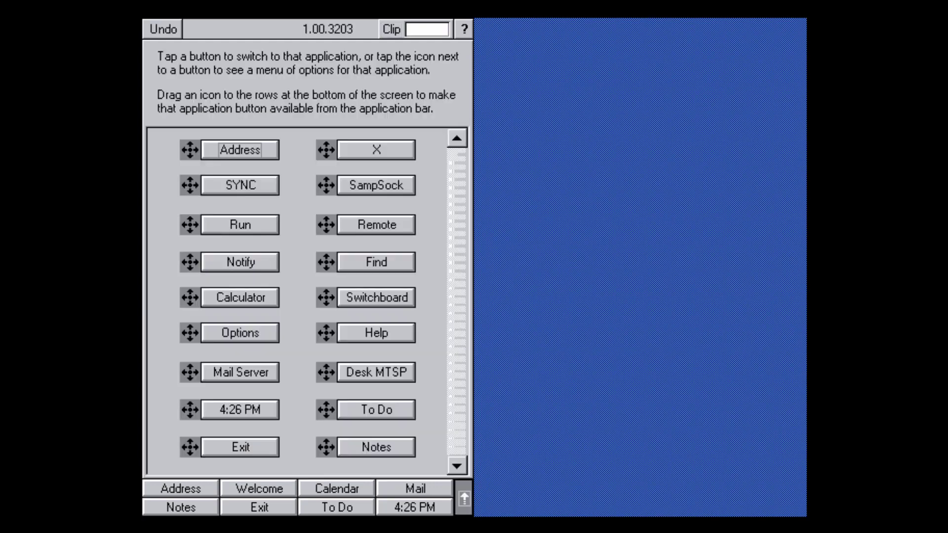
{"action": "left_click", "coordinate": [264, 339]}
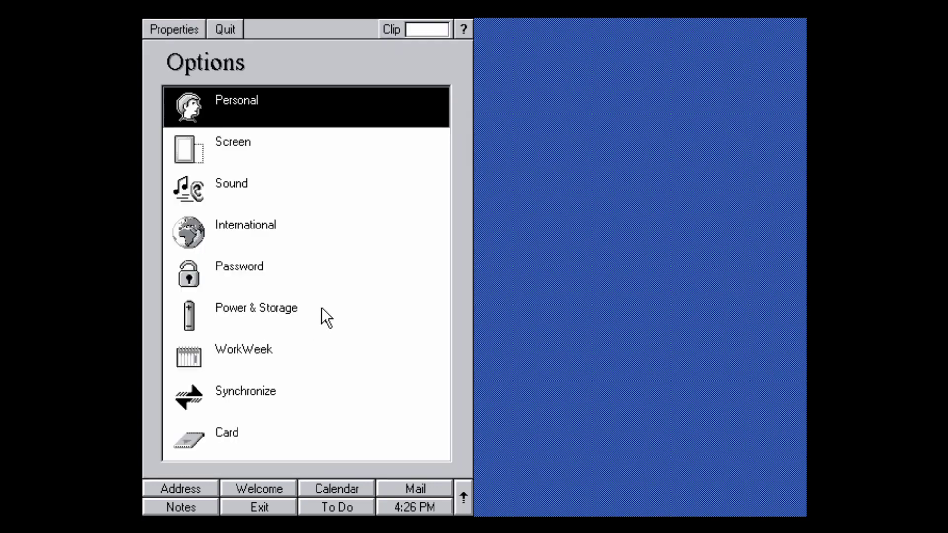
{"action": "left_click", "coordinate": [253, 146]}
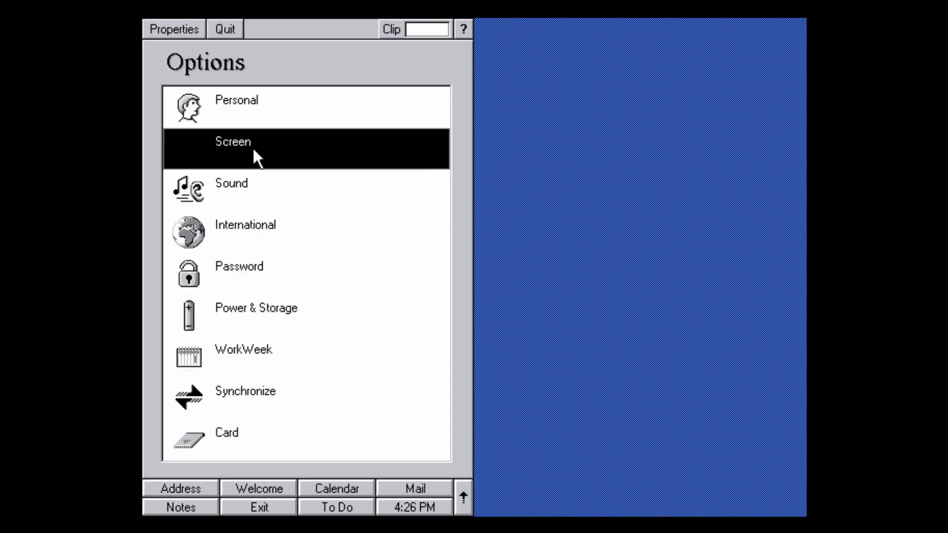
{"action": "left_click", "coordinate": [242, 187]}
{"action": "left_click", "coordinate": [240, 143]}
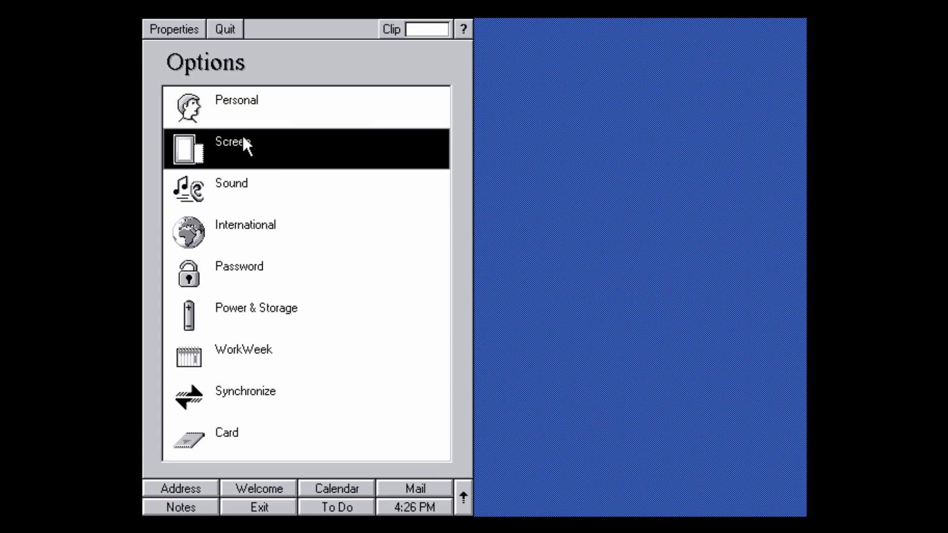
{"action": "left_click", "coordinate": [242, 117]}
{"action": "left_click", "coordinate": [242, 116]}
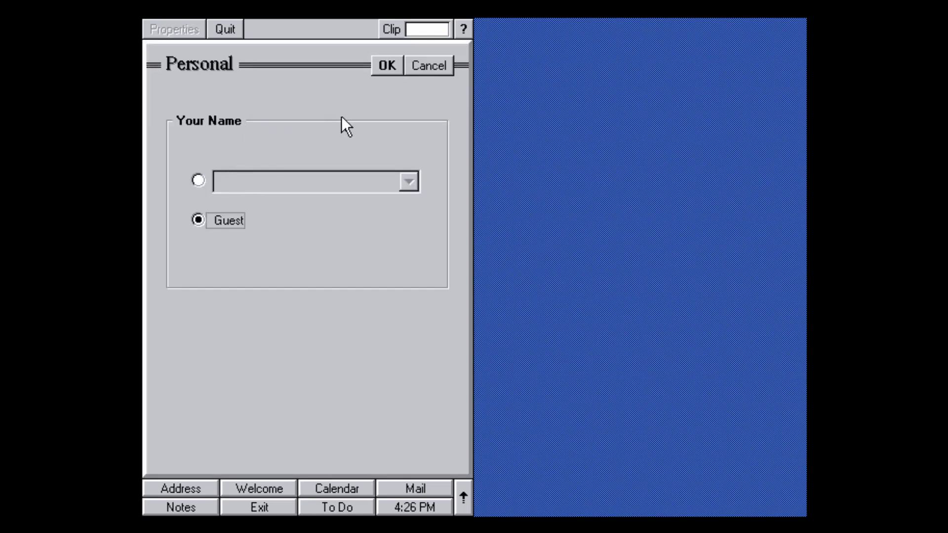
{"action": "left_click", "coordinate": [406, 72]}
Set the Screen orientation to landscape and apply it.
{"action": "left_click", "coordinate": [271, 143]}
{"action": "left_click", "coordinate": [271, 142]}
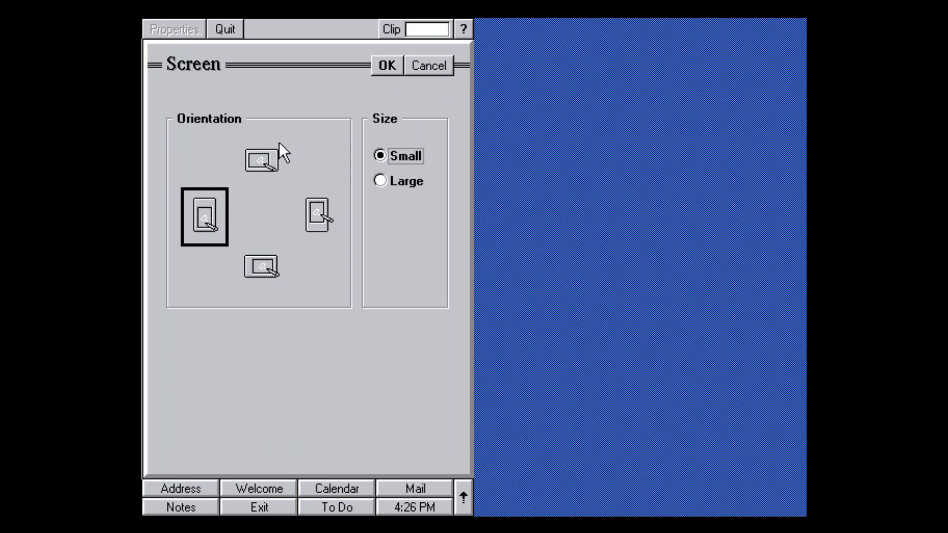
{"action": "left_click", "coordinate": [262, 268]}
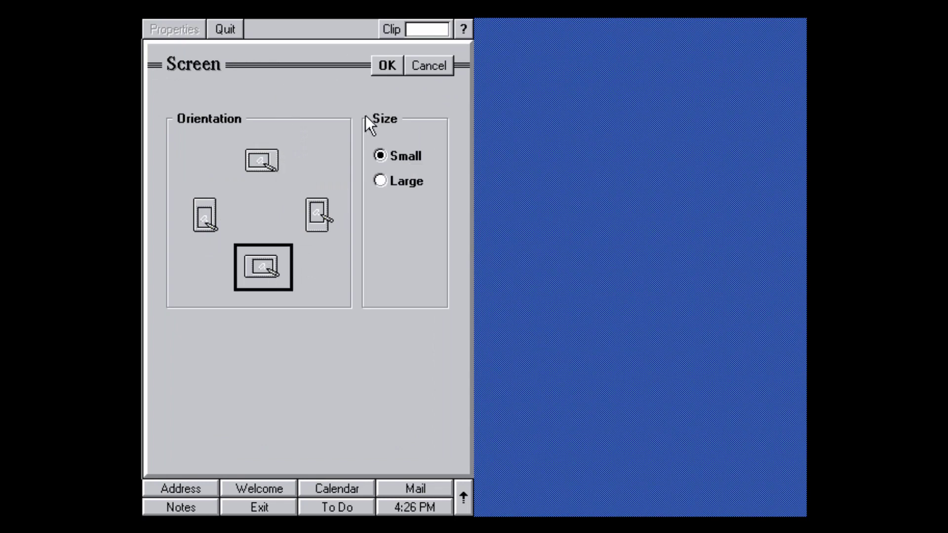
{"action": "left_click", "coordinate": [385, 68]}
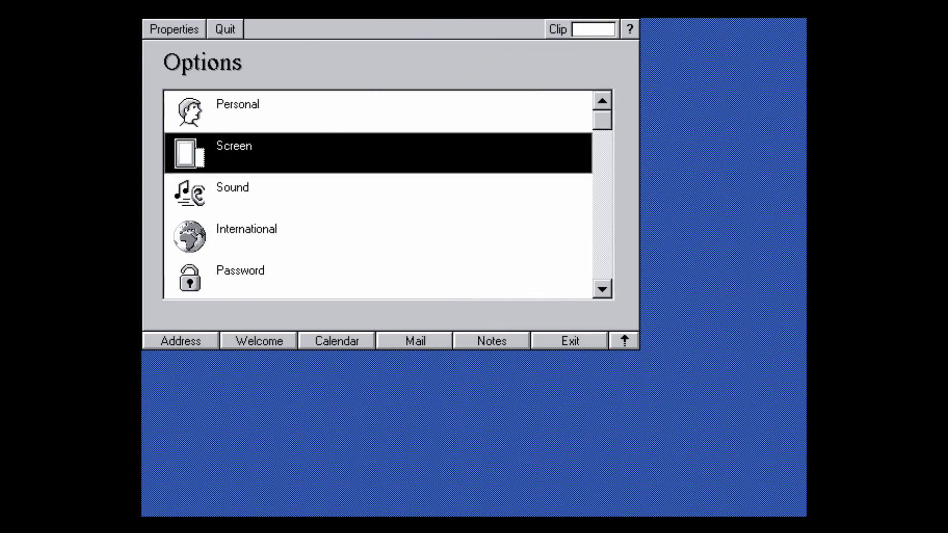
Open the Sound settings and close them with OK.
{"action": "left_click", "coordinate": [308, 194]}
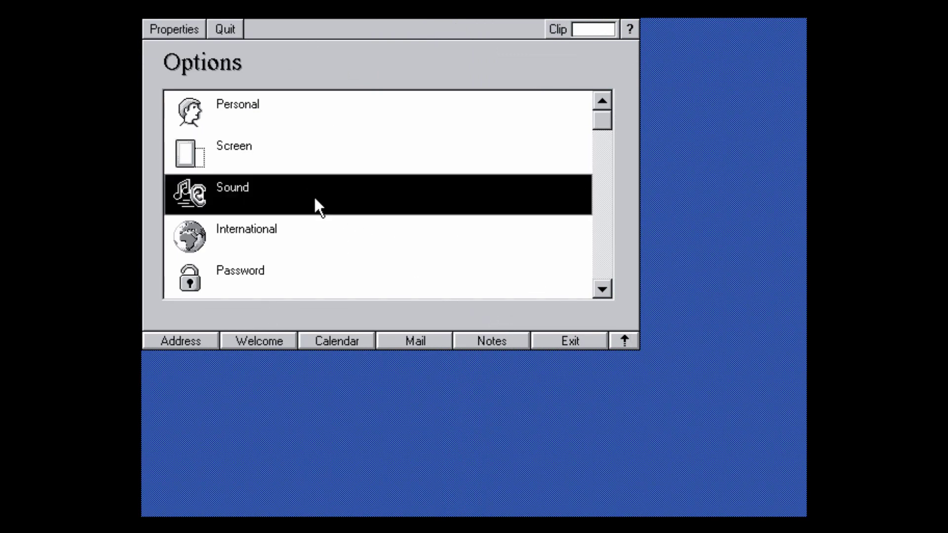
{"action": "left_click", "coordinate": [313, 194]}
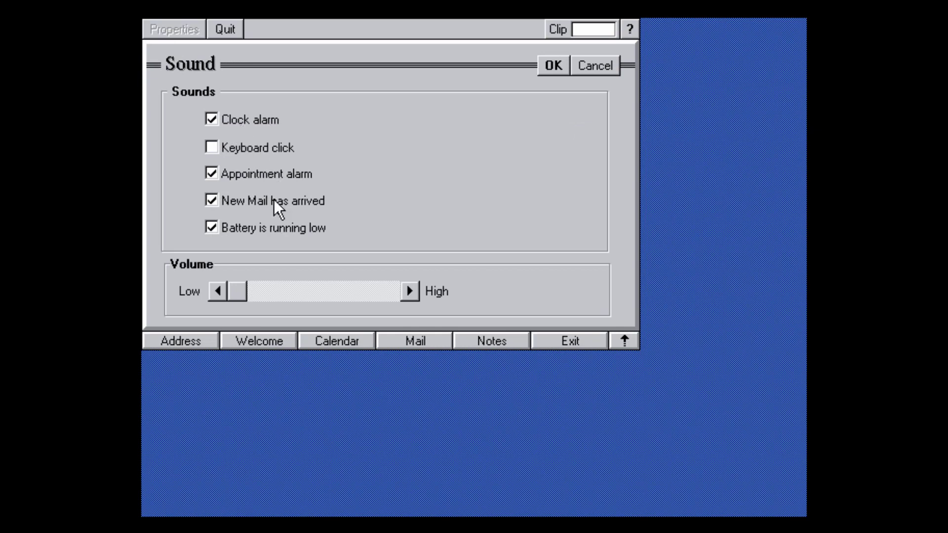
{"action": "left_click", "coordinate": [553, 66]}
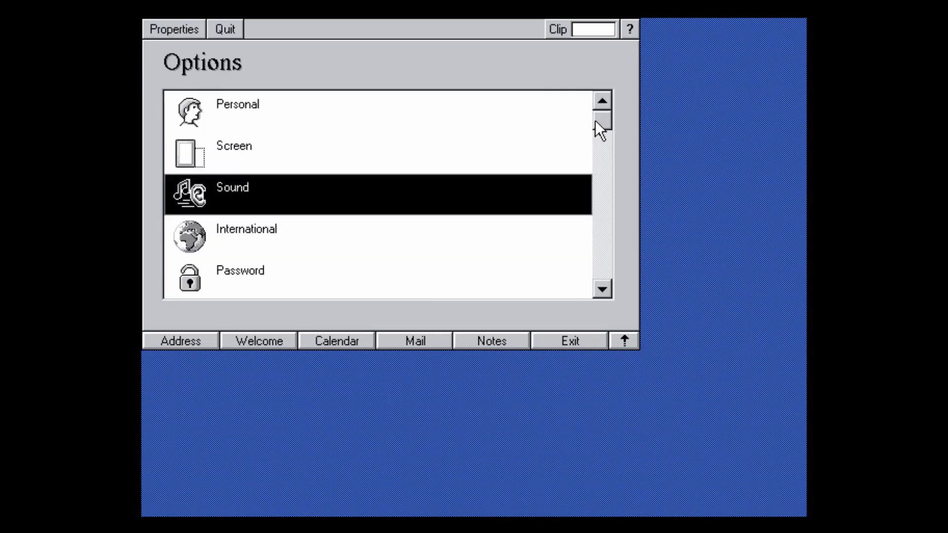
Scroll the Options list and review the Password settings, leaving no power-on password.
{"action": "left_click_drag", "start_coordinate": [596, 122], "coordinate": [603, 191]}
{"action": "left_click", "coordinate": [415, 186]}
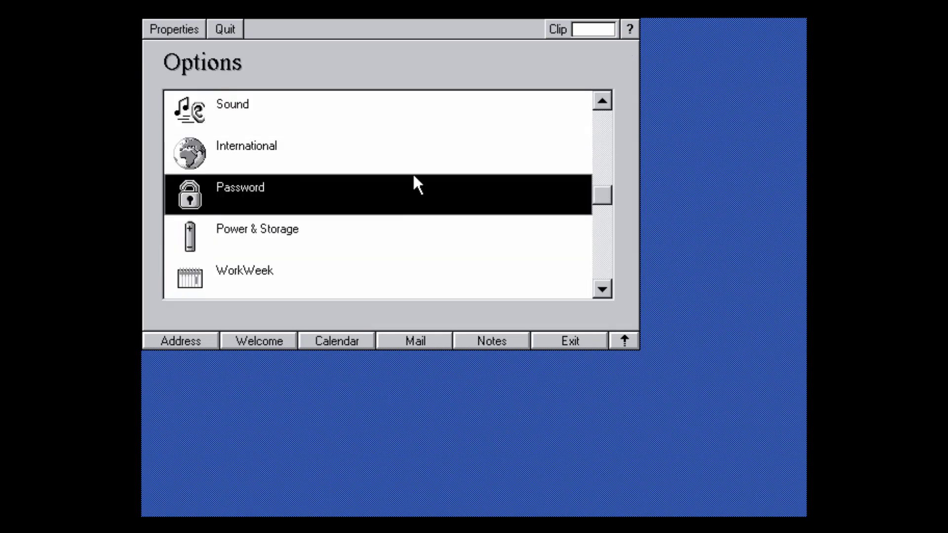
{"action": "left_click_drag", "start_coordinate": [415, 185], "coordinate": [292, 203]}
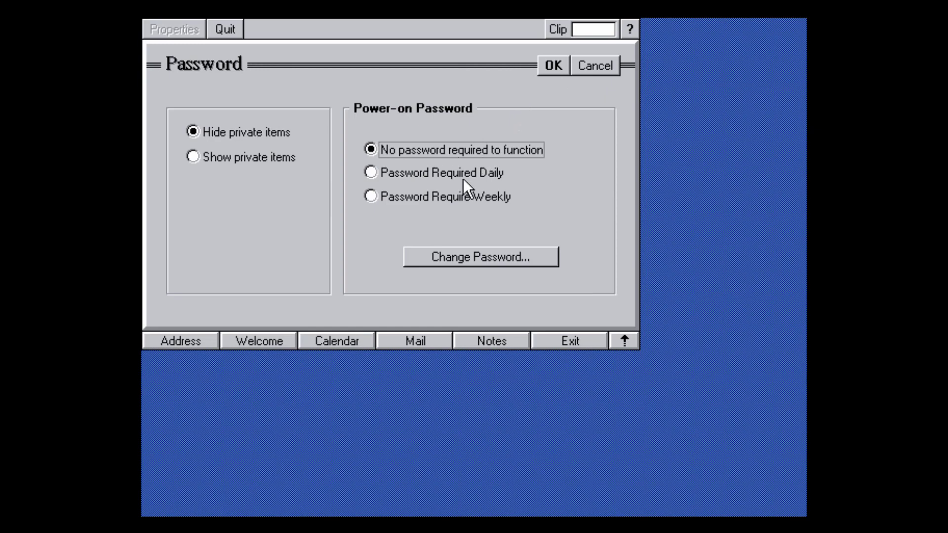
{"action": "key", "text": "Escape"}
{"action": "left_click", "coordinate": [289, 189]}
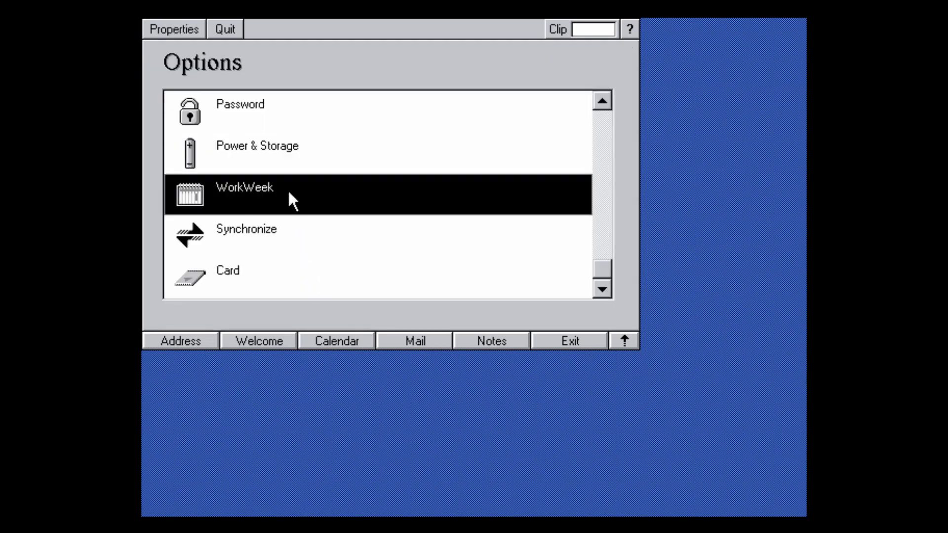
{"action": "left_click", "coordinate": [221, 153]}
{"action": "left_click", "coordinate": [220, 153]}
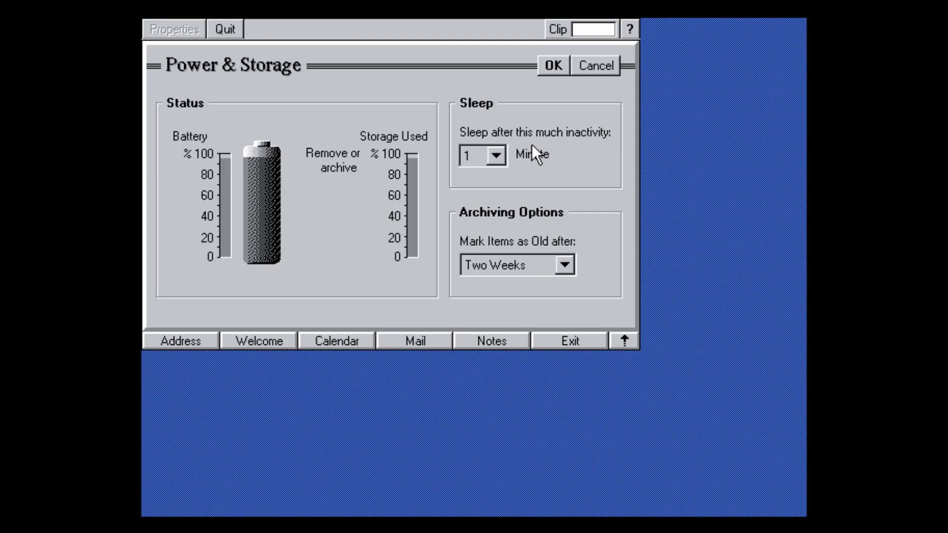
{"action": "left_click", "coordinate": [496, 156]}
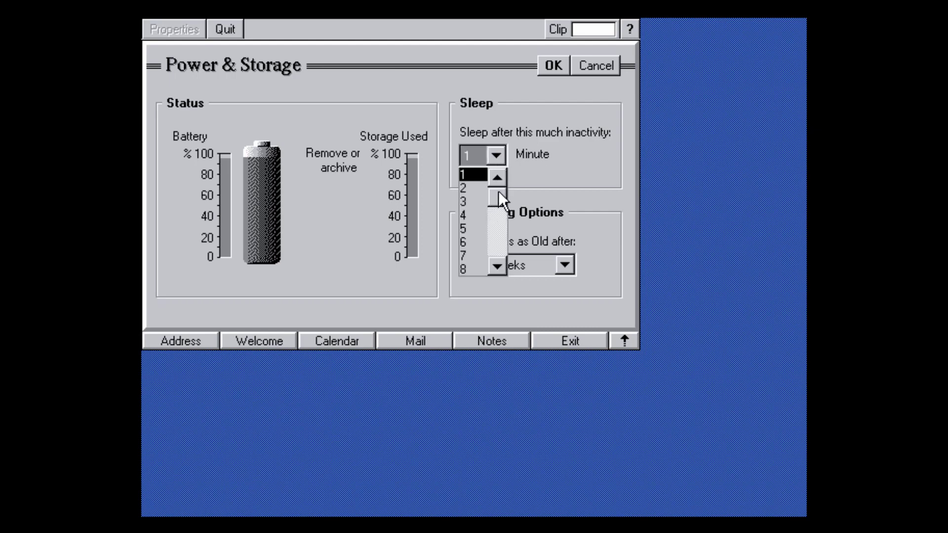
{"action": "left_click_drag", "start_coordinate": [499, 191], "coordinate": [523, 181]}
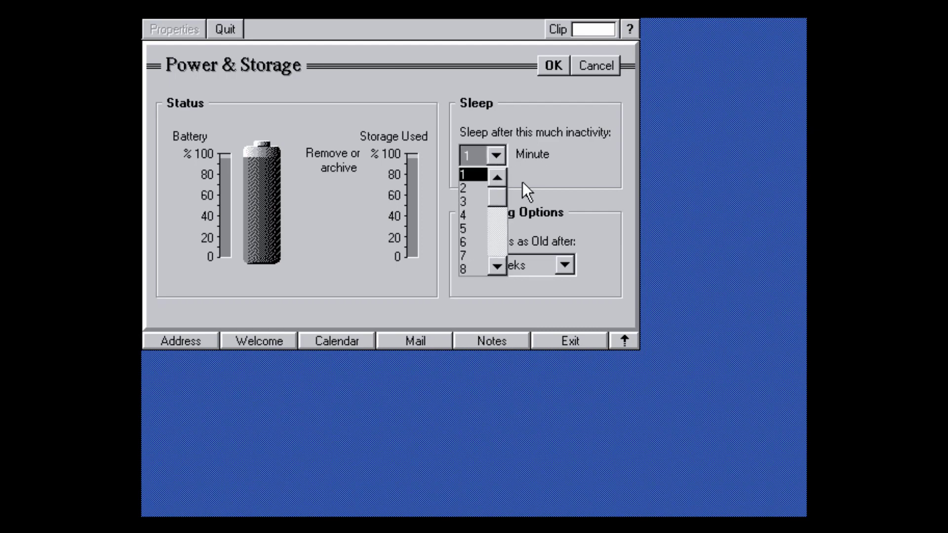
{"action": "left_click", "coordinate": [495, 155]}
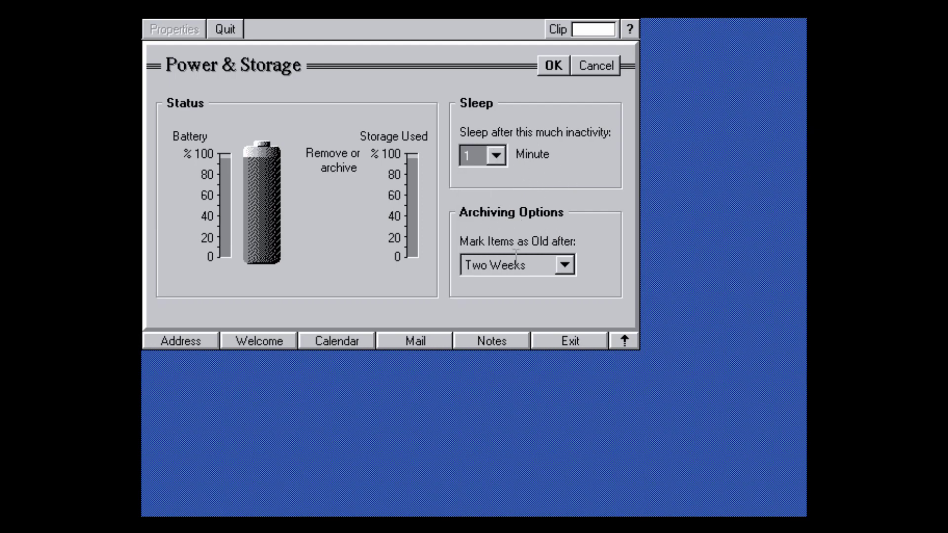
{"action": "left_click", "coordinate": [563, 265]}
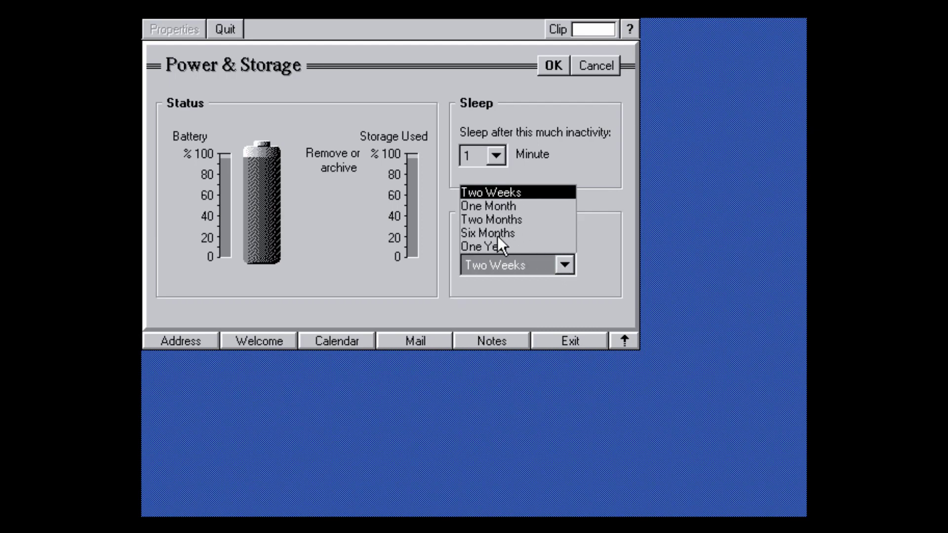
{"action": "left_click", "coordinate": [563, 265]}
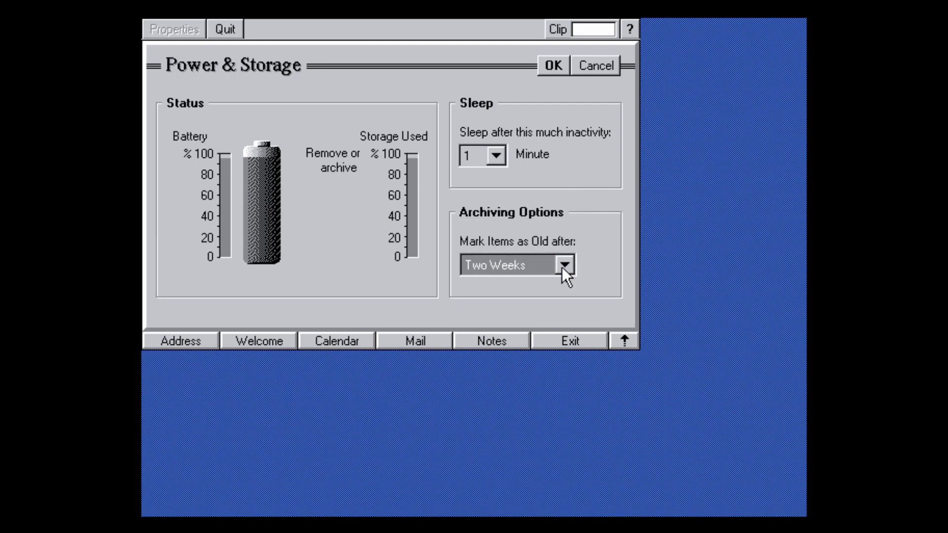
{"action": "left_click", "coordinate": [552, 66]}
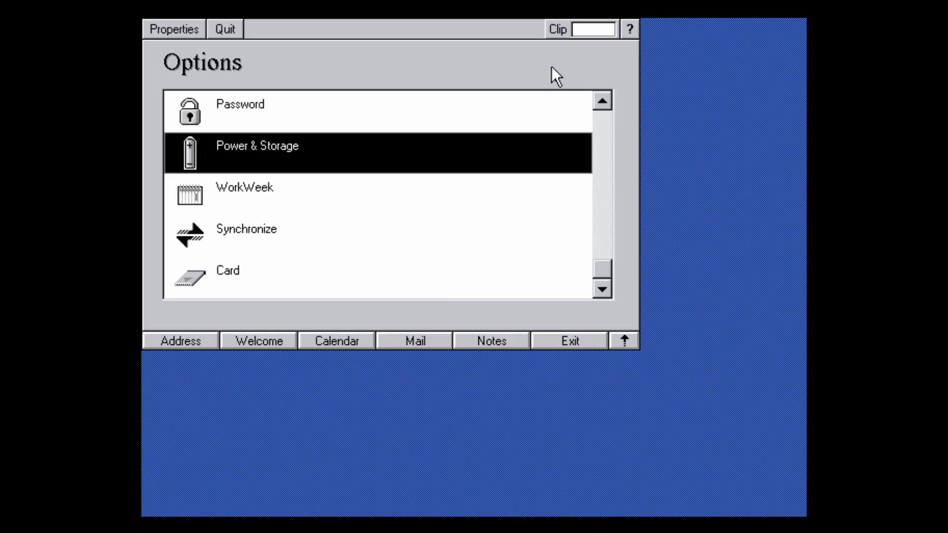
Change the WorkWeek start time from 9:00 AM to 8:00 AM.
{"action": "left_click", "coordinate": [256, 199]}
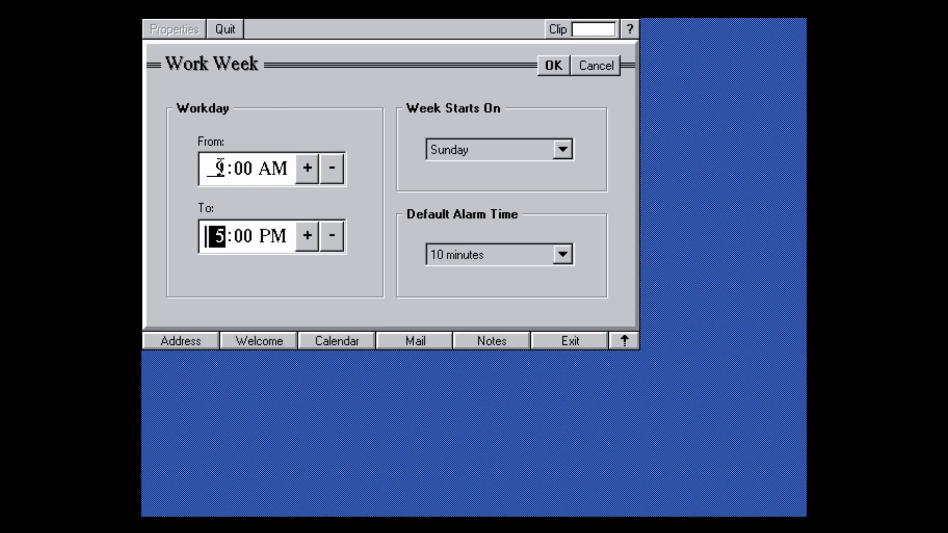
{"action": "left_click", "coordinate": [309, 169]}
{"action": "left_click", "coordinate": [330, 169]}
{"action": "left_click", "coordinate": [331, 170]}
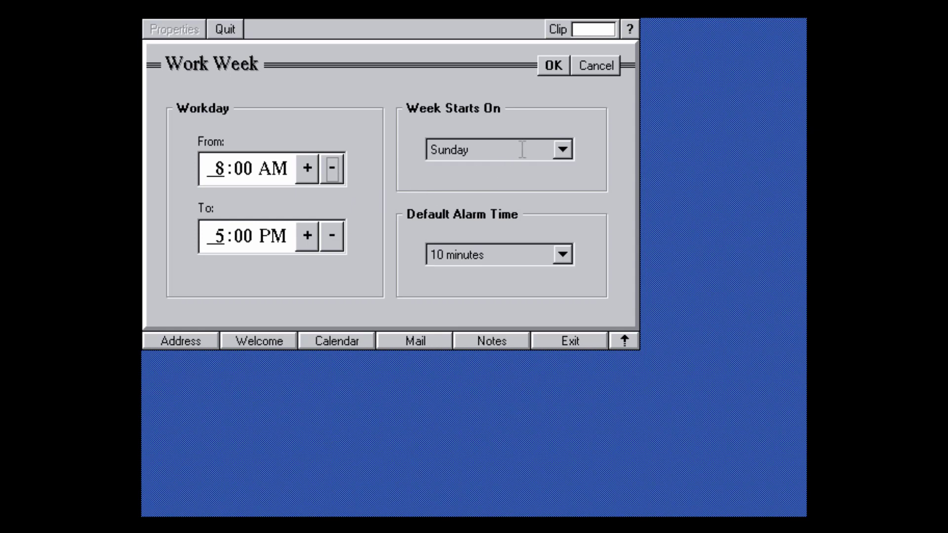
Keep Sunday first and a 10-minute default alarm, confirm WorkWeek, and open Synchronize.
{"action": "left_click", "coordinate": [563, 150]}
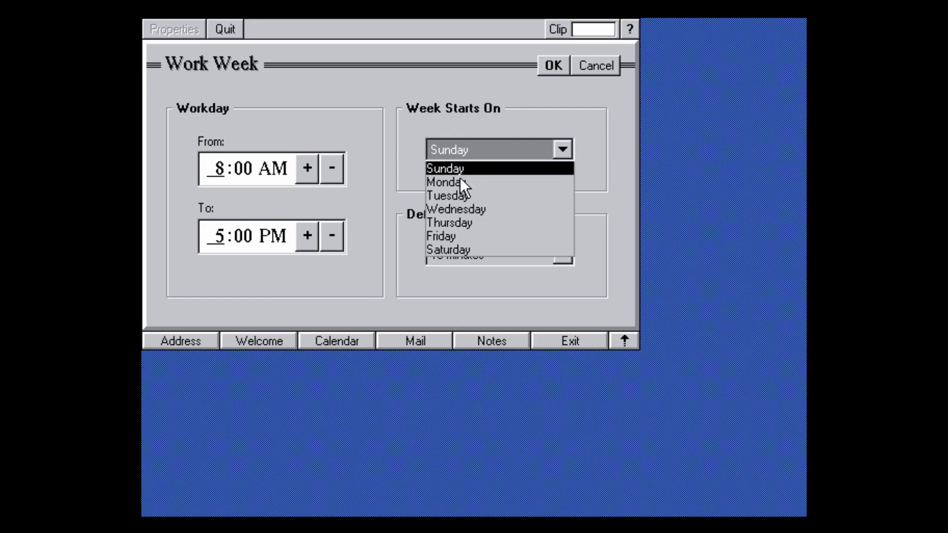
{"action": "left_click", "coordinate": [559, 149]}
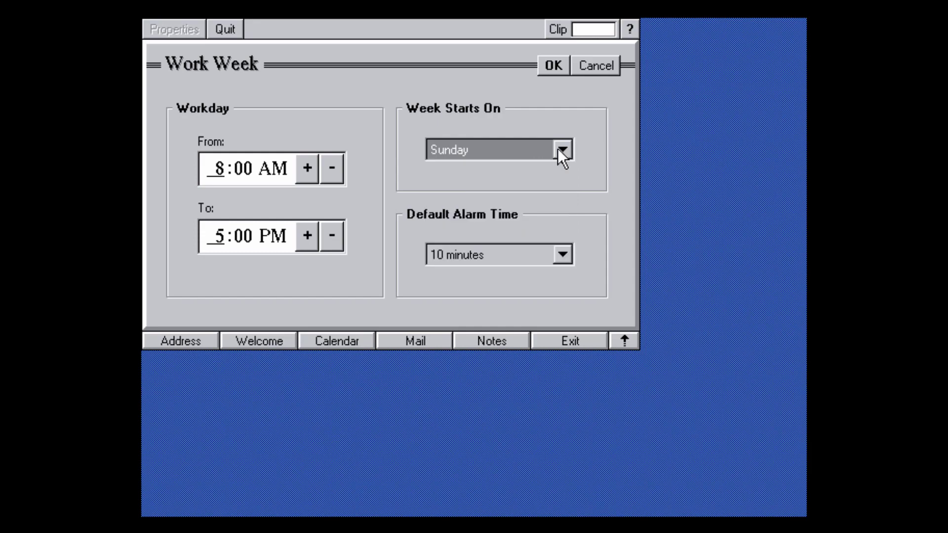
{"action": "left_click", "coordinate": [558, 255]}
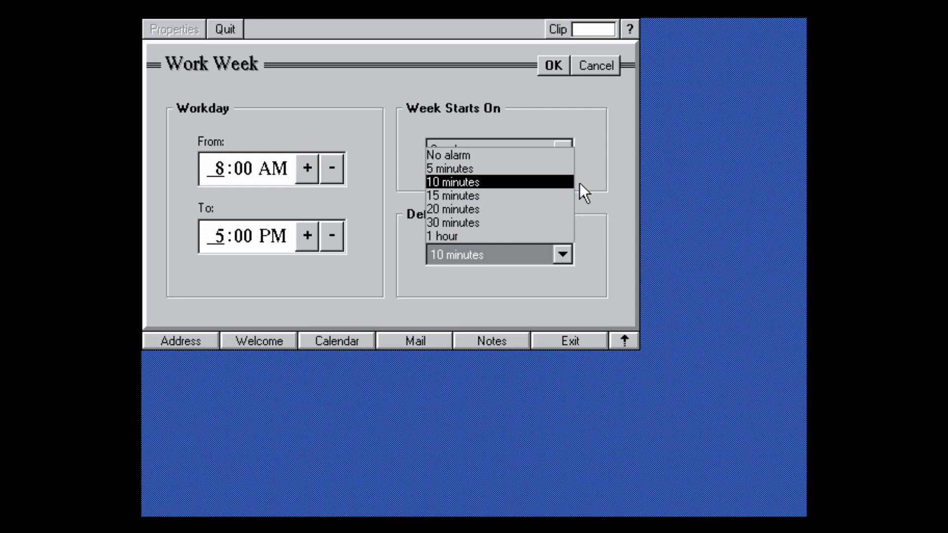
{"action": "left_click", "coordinate": [570, 262]}
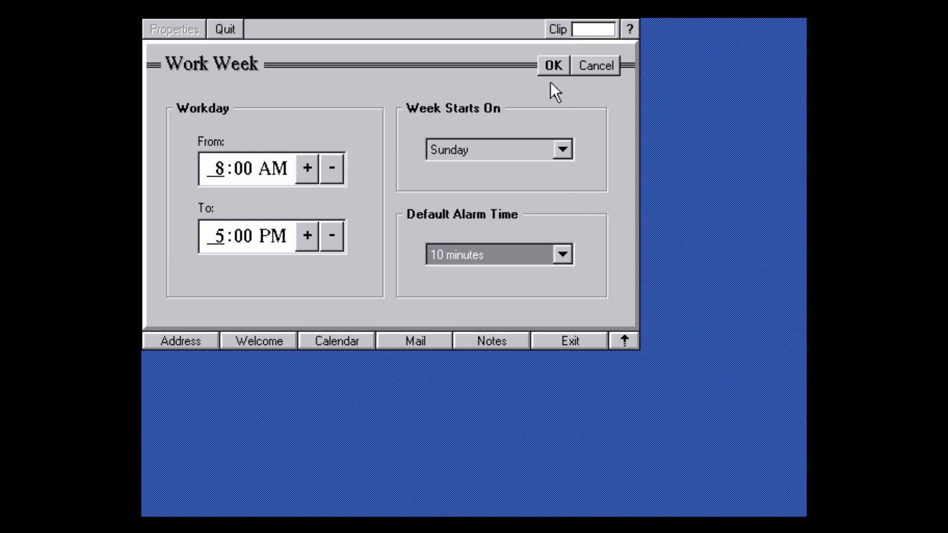
{"action": "left_click", "coordinate": [550, 66]}
{"action": "left_click", "coordinate": [298, 230]}
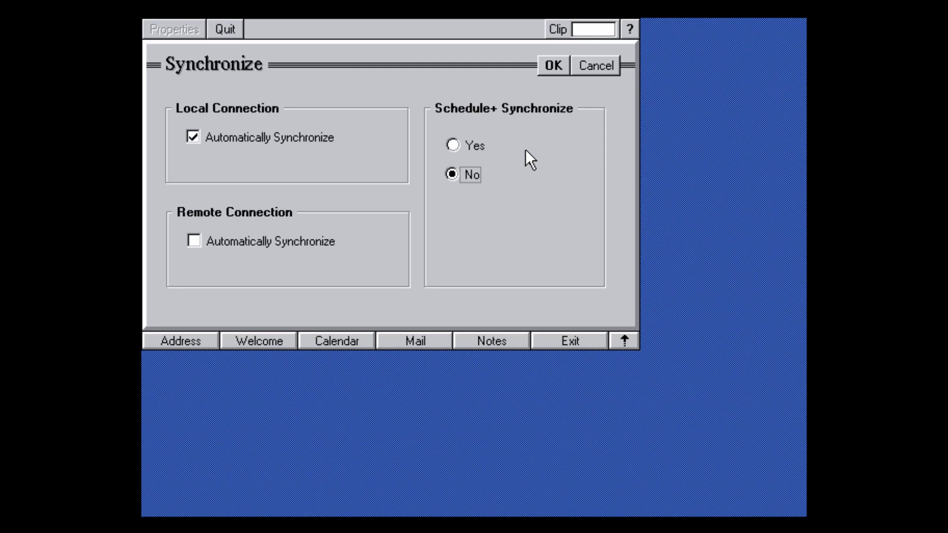
Confirm the Synchronize dialog with OK, leaving its settings as they were.
{"action": "left_click", "coordinate": [565, 65]}
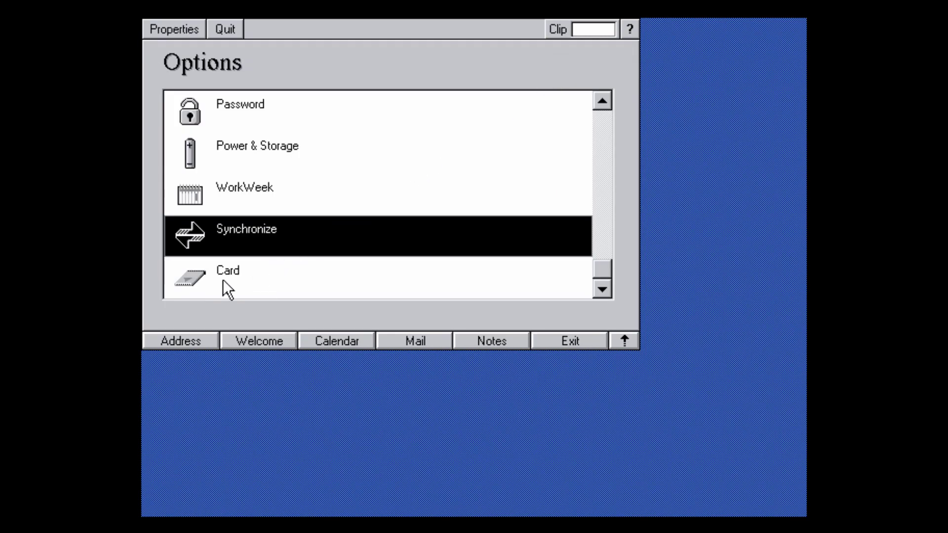
{"action": "left_click", "coordinate": [223, 281]}
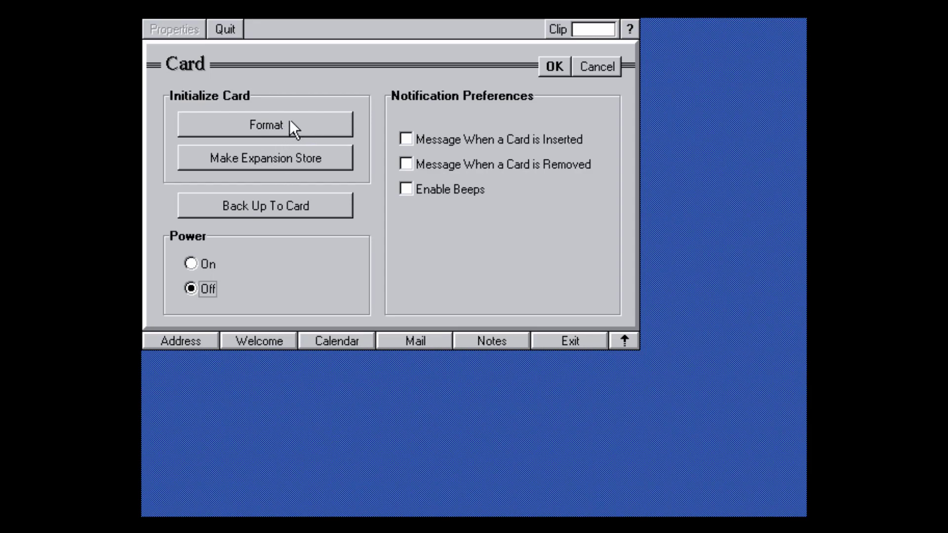
{"action": "left_click", "coordinate": [300, 155]}
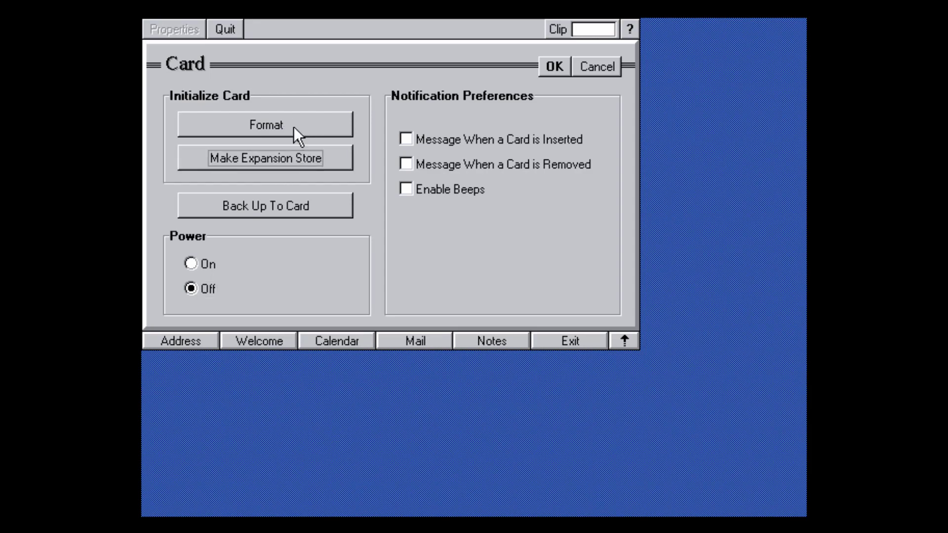
{"action": "left_click", "coordinate": [321, 127]}
{"action": "left_click", "coordinate": [343, 169]}
{"action": "left_click", "coordinate": [353, 196]}
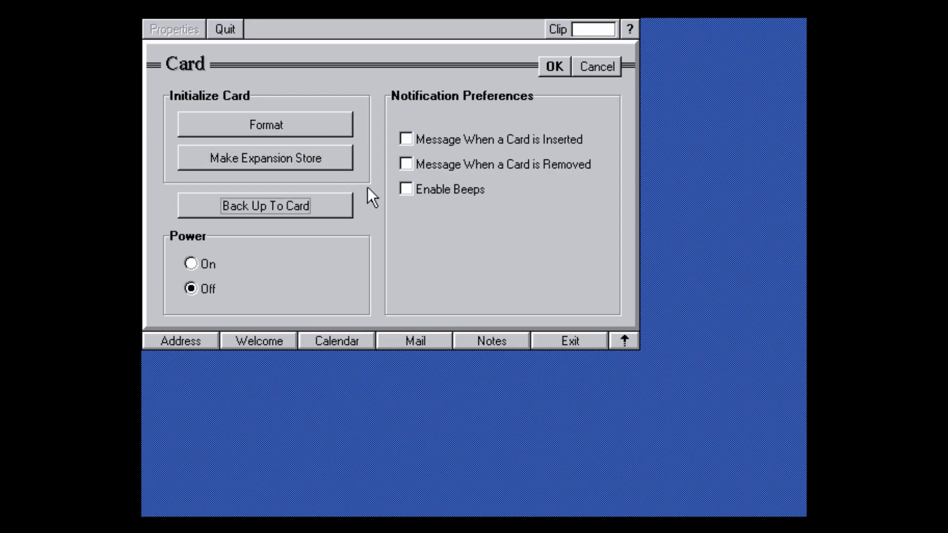
{"action": "left_click", "coordinate": [191, 264]}
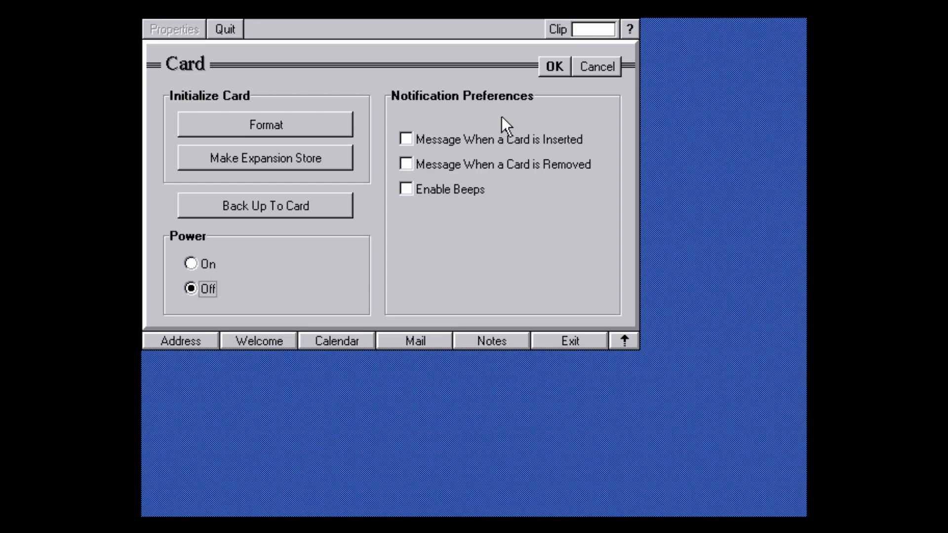
{"action": "left_click", "coordinate": [552, 69]}
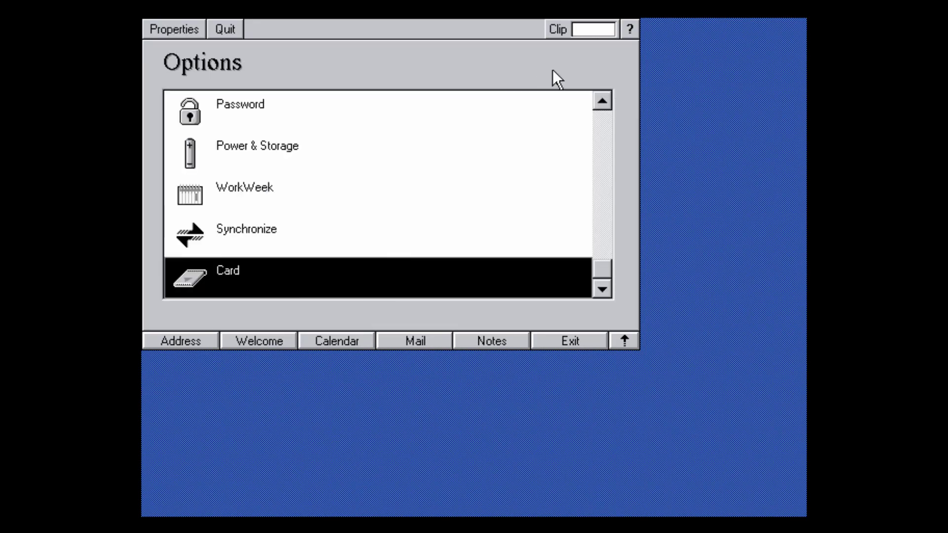
Quit the Options screen and launch Desk MTSP mail retrieval from the launcher.
{"action": "left_click_drag", "start_coordinate": [601, 269], "coordinate": [605, 121]}
{"action": "left_click", "coordinate": [239, 31]}
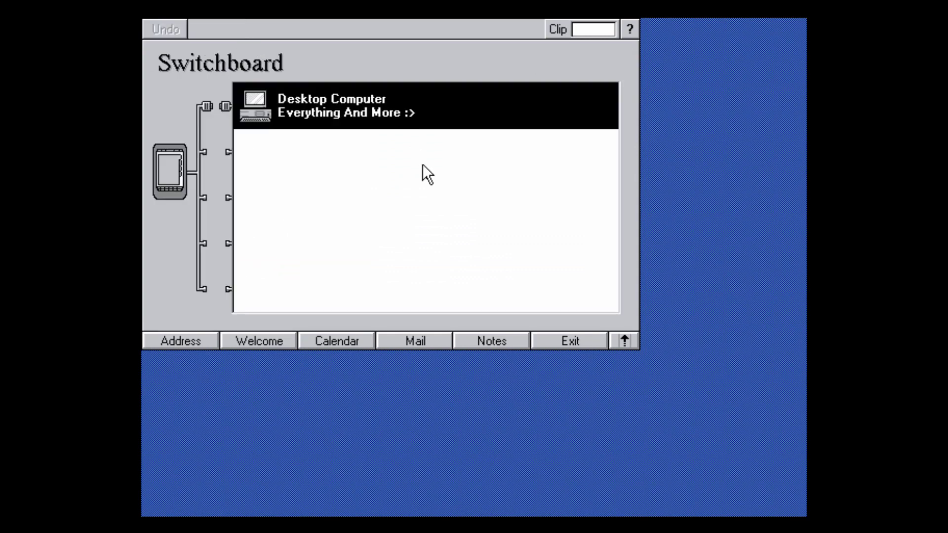
{"action": "left_click", "coordinate": [623, 342]}
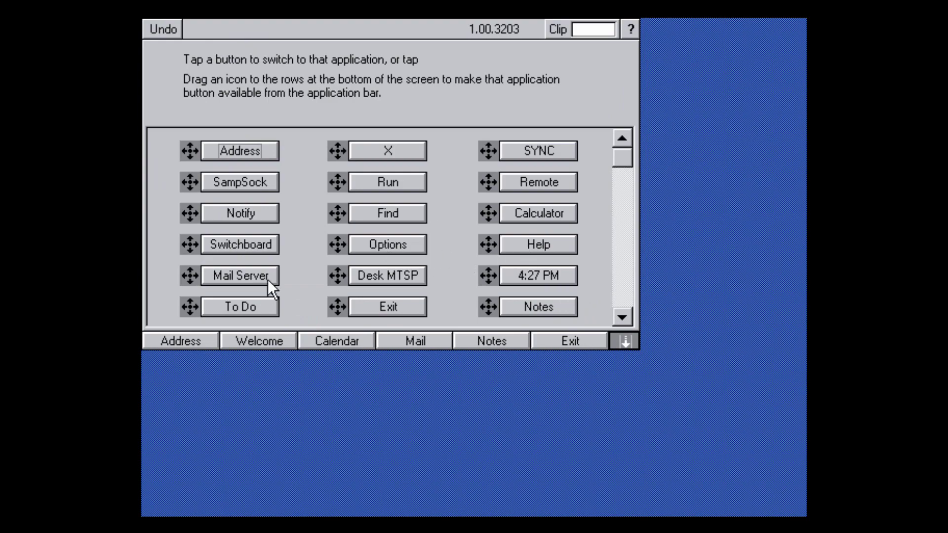
{"action": "left_click", "coordinate": [378, 283]}
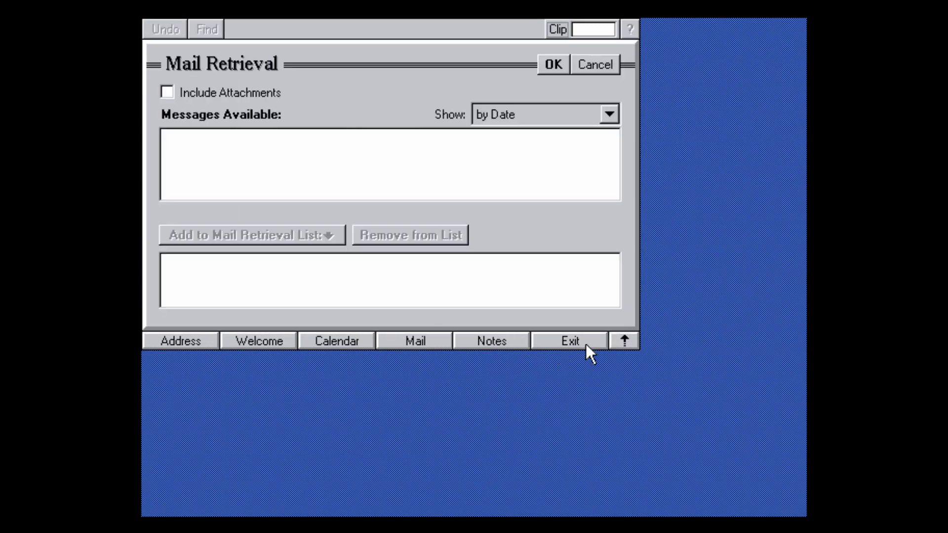
From the launcher, choose Exit and then Exit Shell.
{"action": "left_click", "coordinate": [623, 339]}
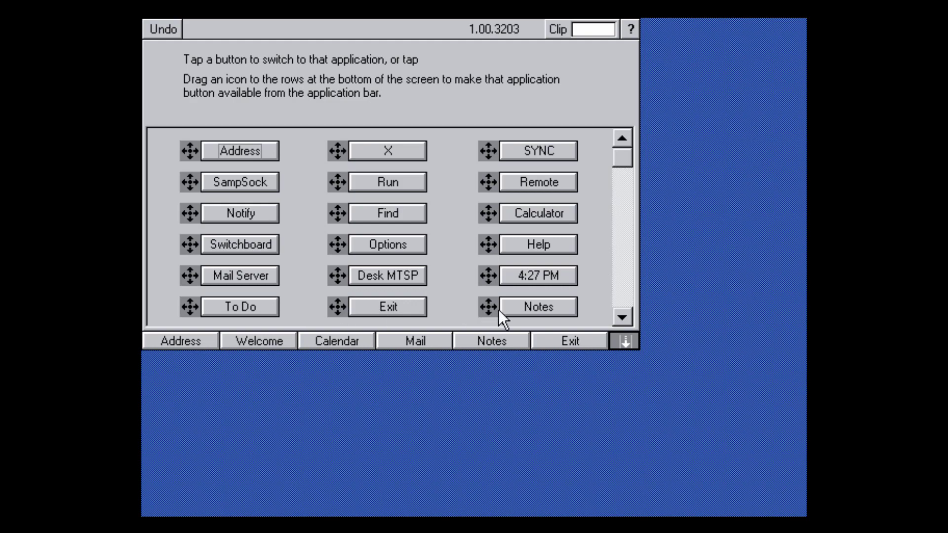
{"action": "left_click", "coordinate": [410, 307]}
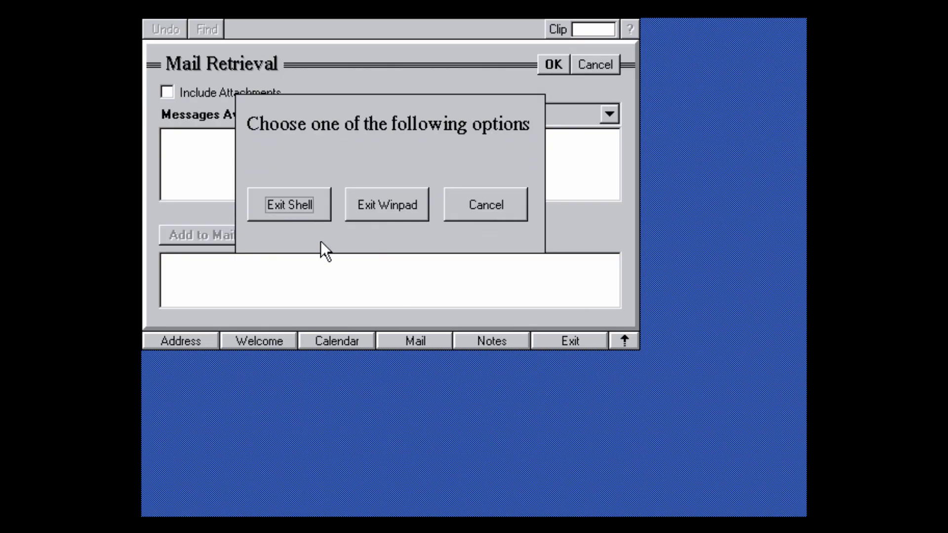
{"action": "left_click", "coordinate": [293, 211]}
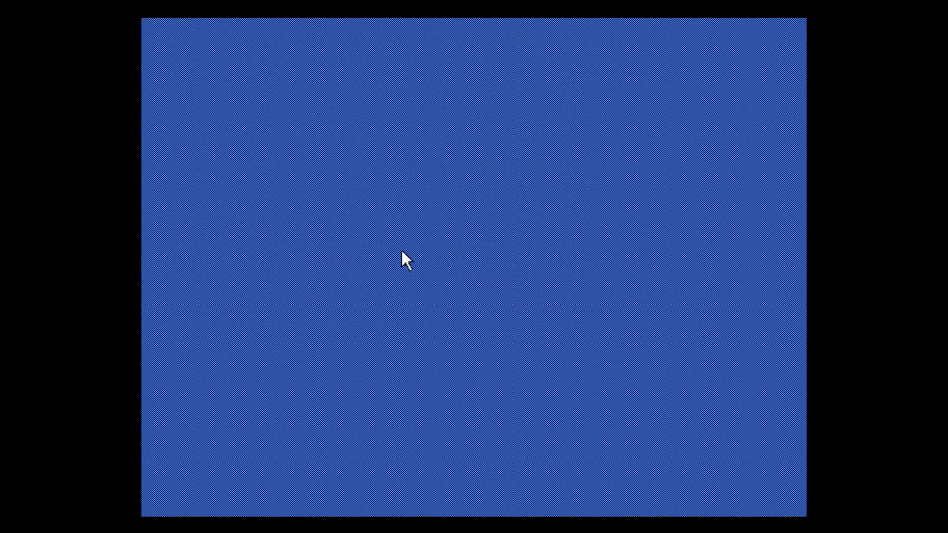